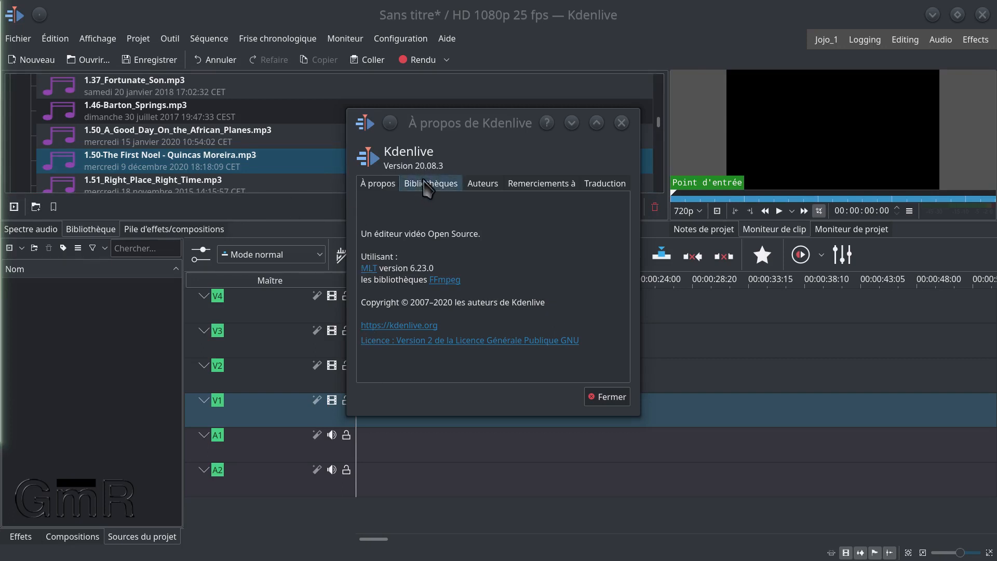
# - Add 1.50-The First Noel - Quincas Moreira.mp3 to the project bin and place it at the start of track A1
pyautogui.click(607, 397)
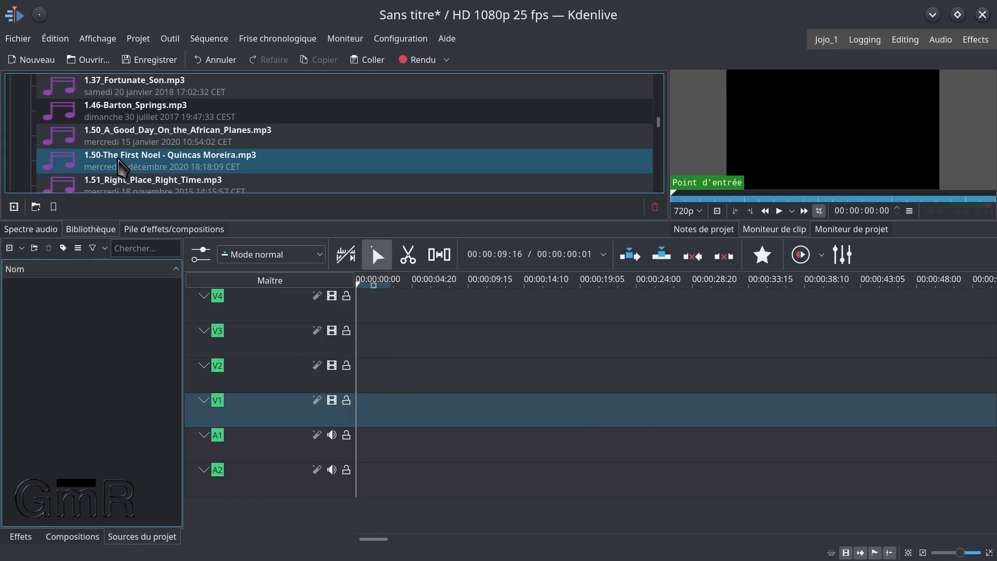
pyautogui.moveTo(120, 166); pyautogui.dragTo(66, 317)
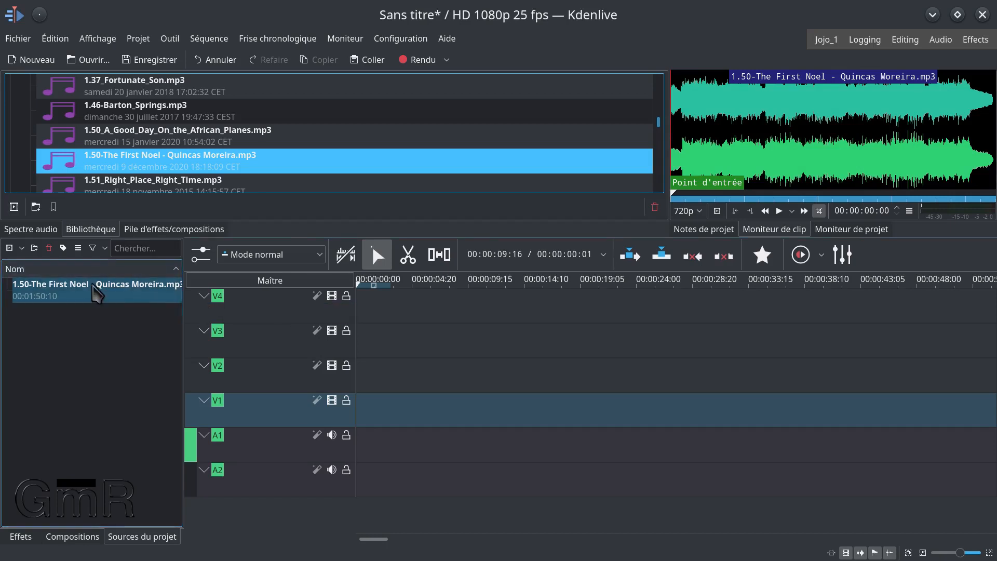
pyautogui.moveTo(62, 294); pyautogui.dragTo(429, 416)
pyautogui.moveTo(98, 293); pyautogui.dragTo(363, 443)
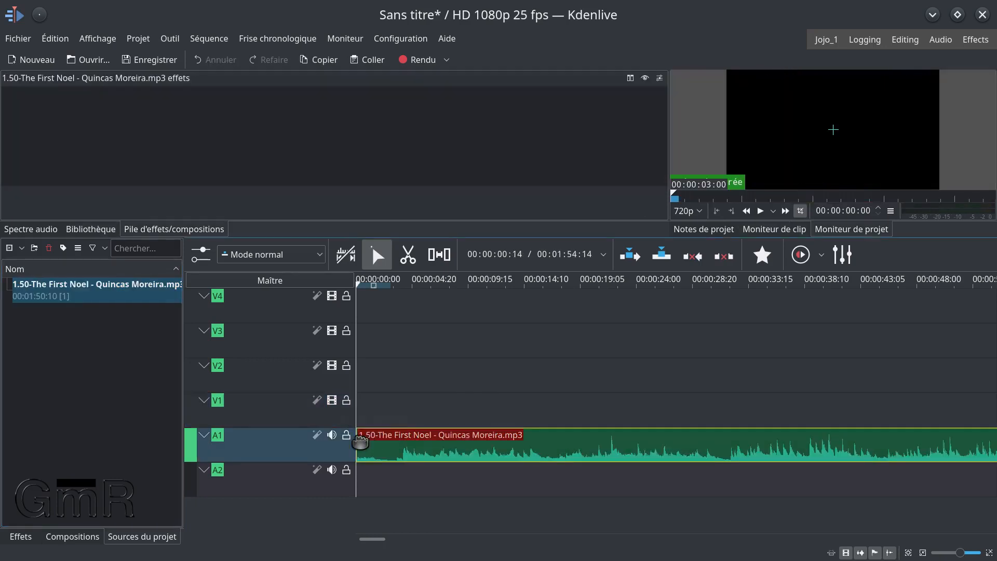
pyautogui.scroll(-4, 530, 395)
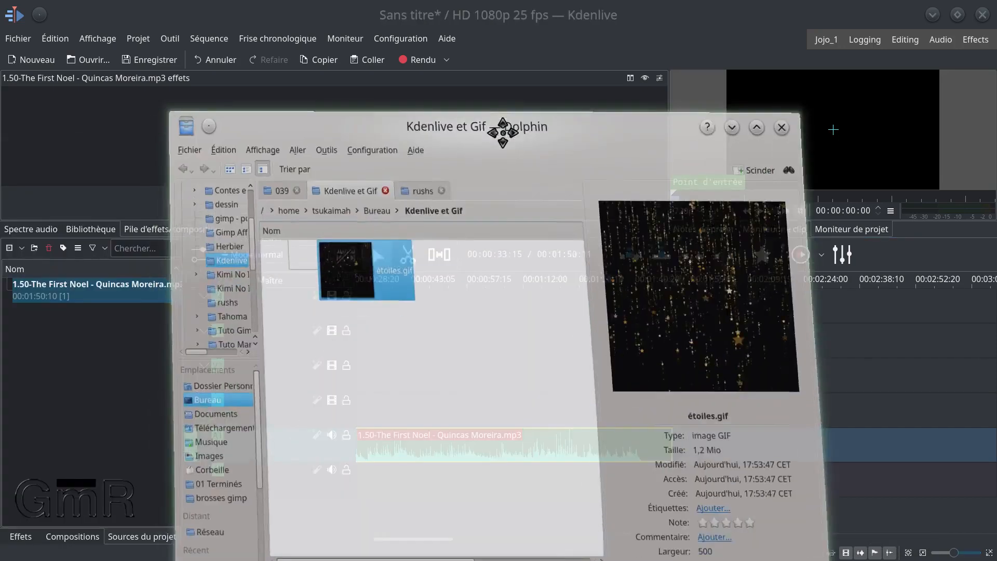
# - Import étoiles.gif from the Kdenlive et Gif folder in Dolphin into the project bin and show it in the clip monitor
pyautogui.moveTo(435, 78); pyautogui.dragTo(566, 136)
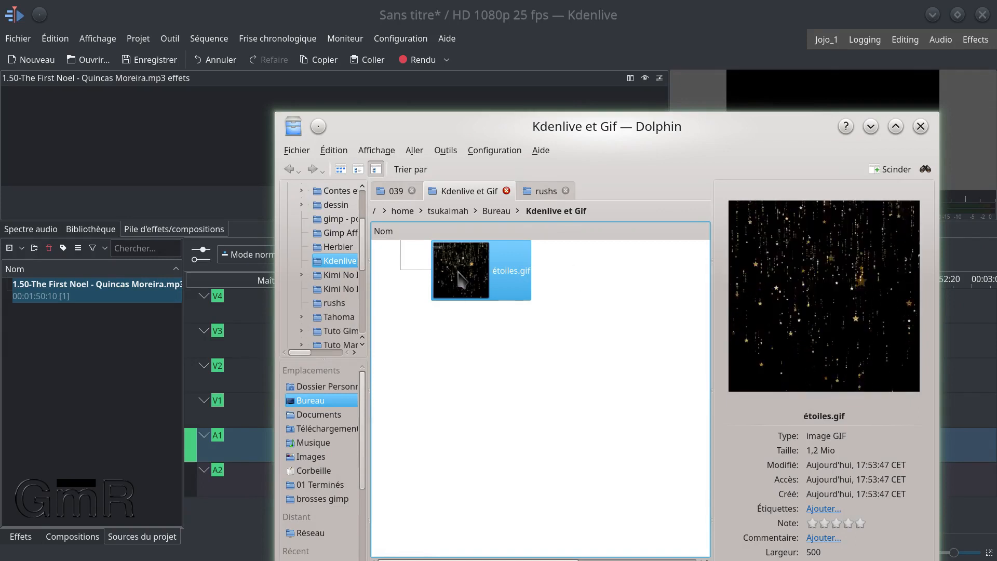
pyautogui.moveTo(459, 278); pyautogui.dragTo(86, 365)
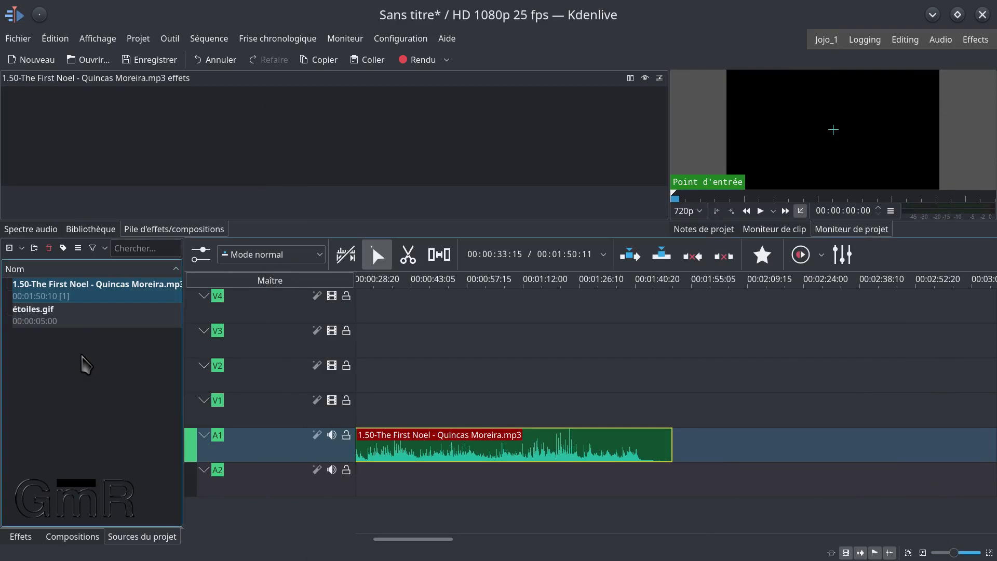
pyautogui.click(39, 317)
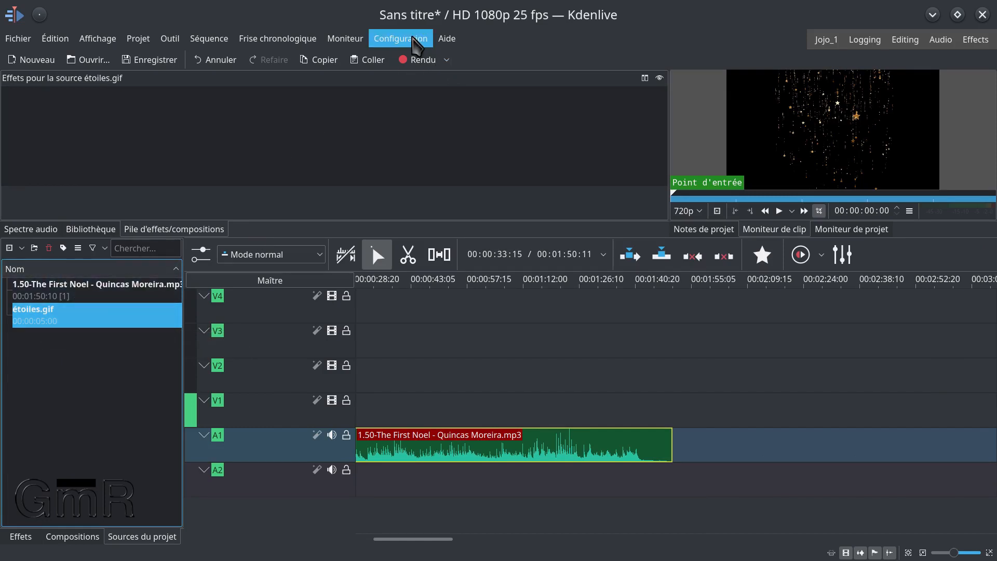
# - Review the default clip durations in the Kdenlive settings and leave the dialog without changes
pyautogui.click(414, 42)
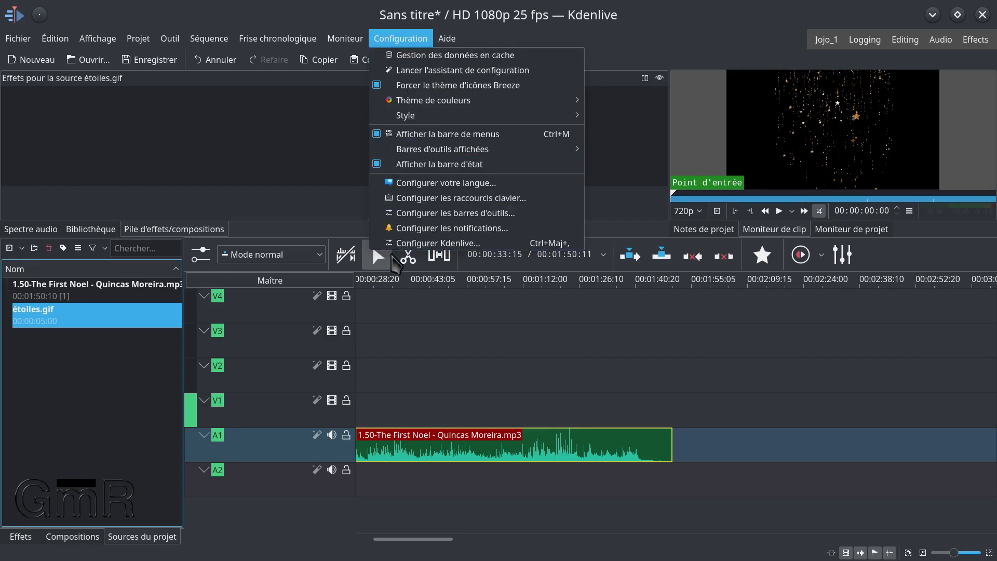
pyautogui.click(423, 243)
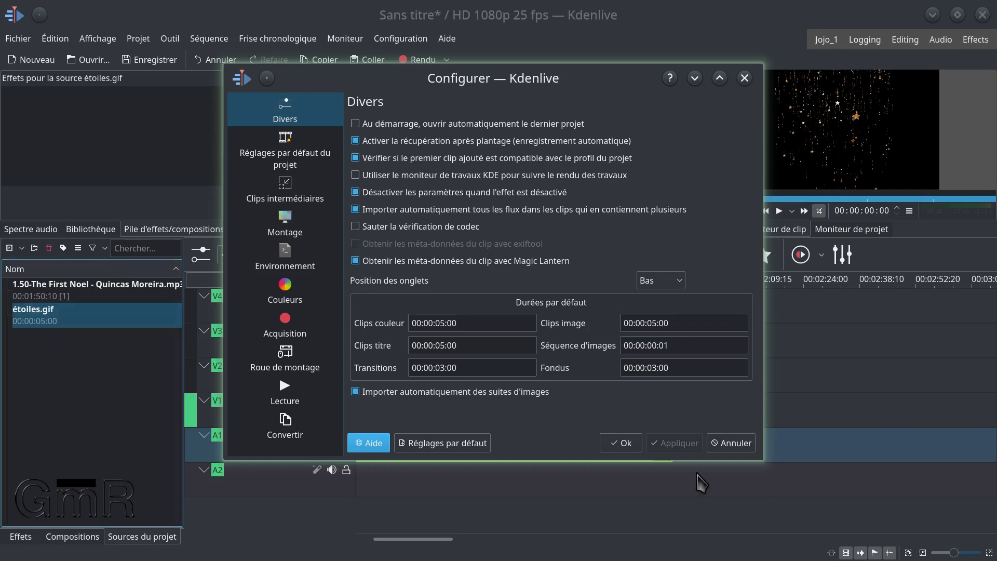
pyautogui.click(746, 442)
# - Place étoiles.gif on track V1 and align it with the very start of the timeline
pyautogui.moveTo(50, 317); pyautogui.dragTo(374, 408)
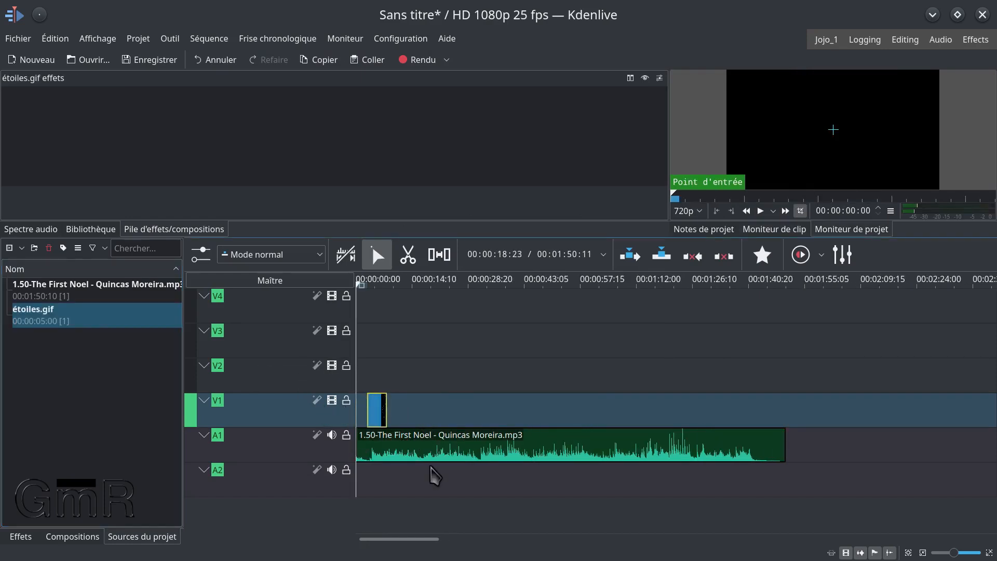
pyautogui.moveTo(374, 414); pyautogui.dragTo(364, 413)
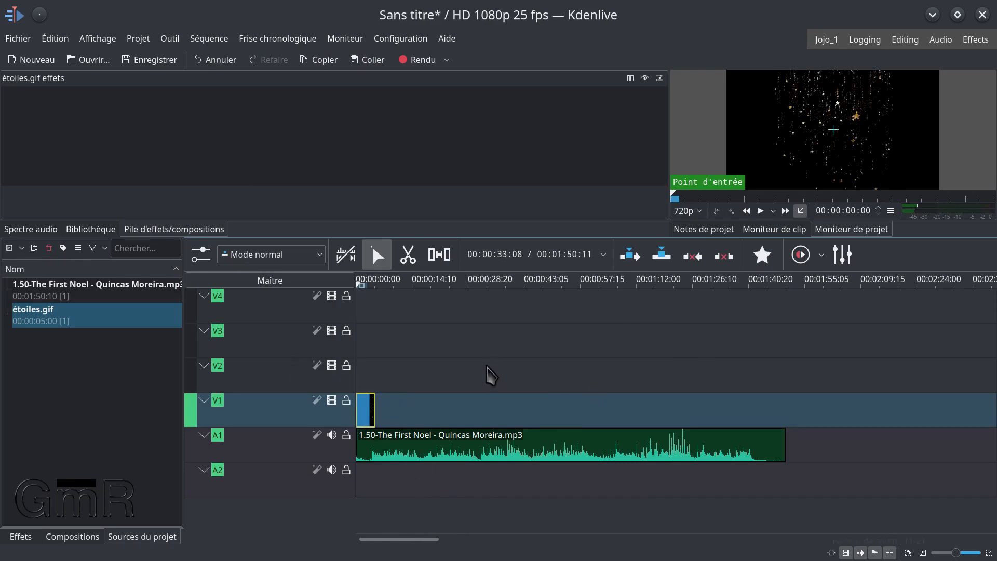
pyautogui.scroll(1, 478, 380)
pyautogui.hscroll(-3, 464, 382)
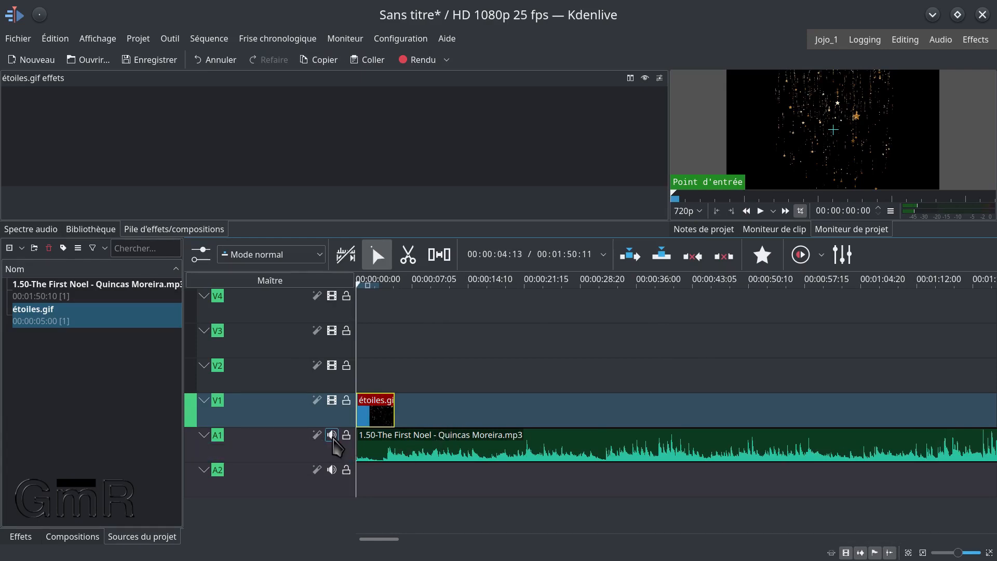
# - Mute audio track A1 and return the playhead to the start of the timeline
pyautogui.click(331, 435)
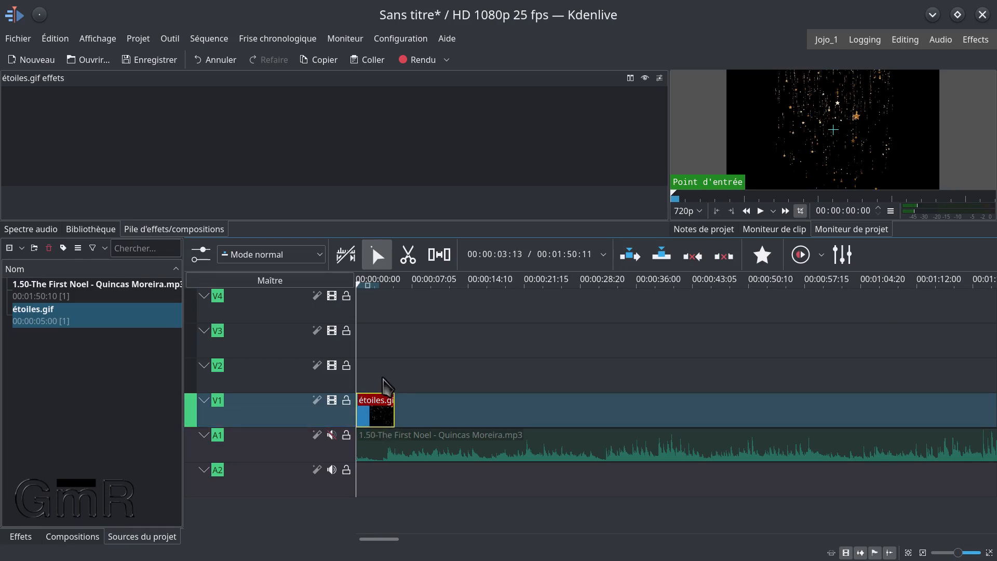
pyautogui.click(363, 377)
pyautogui.press('Home')
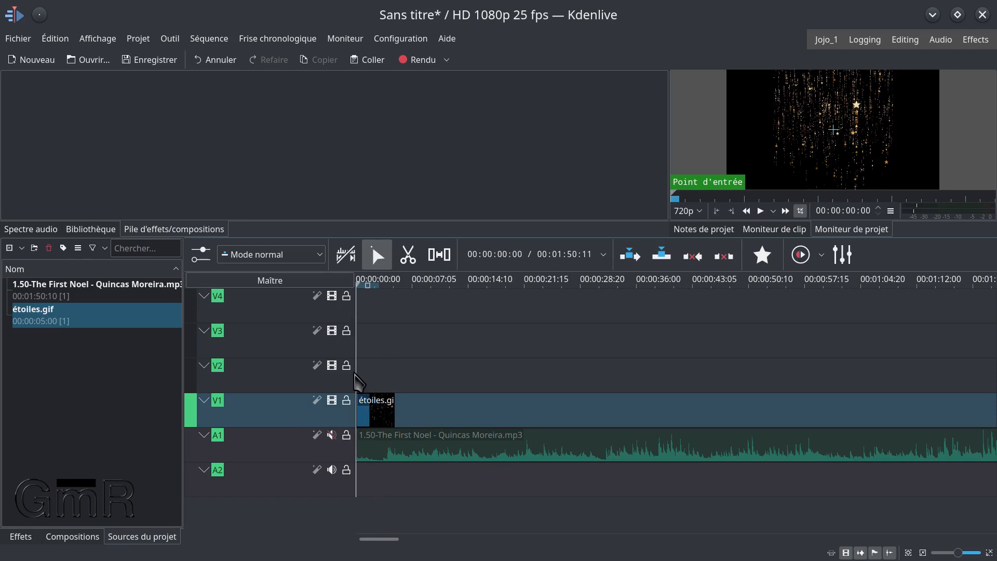
# - Enlarge the project monitor, preview étoiles.gif playing on V1, and return the playhead to the first frame
pyautogui.moveTo(685, 241); pyautogui.dragTo(666, 319)
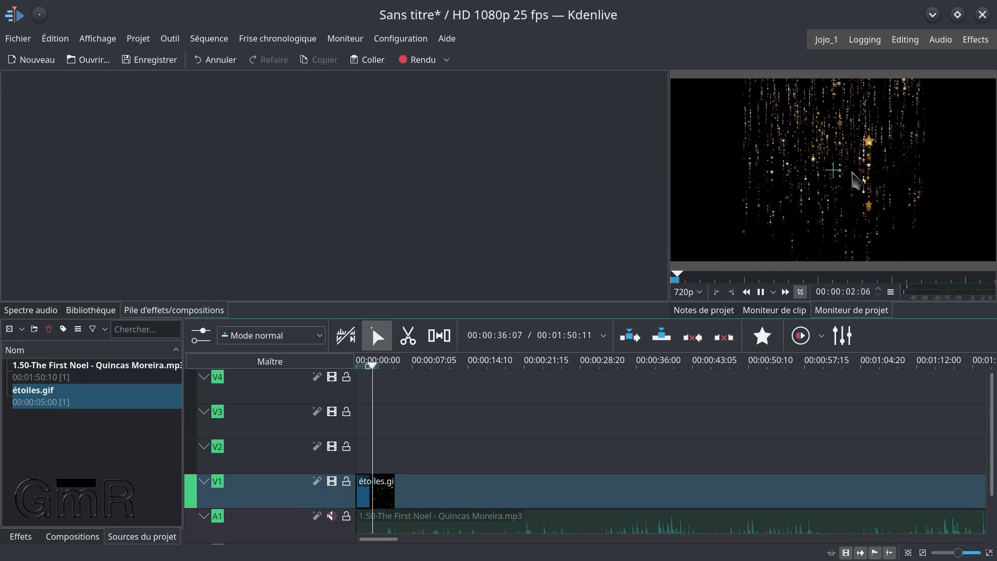
pyautogui.press('space')
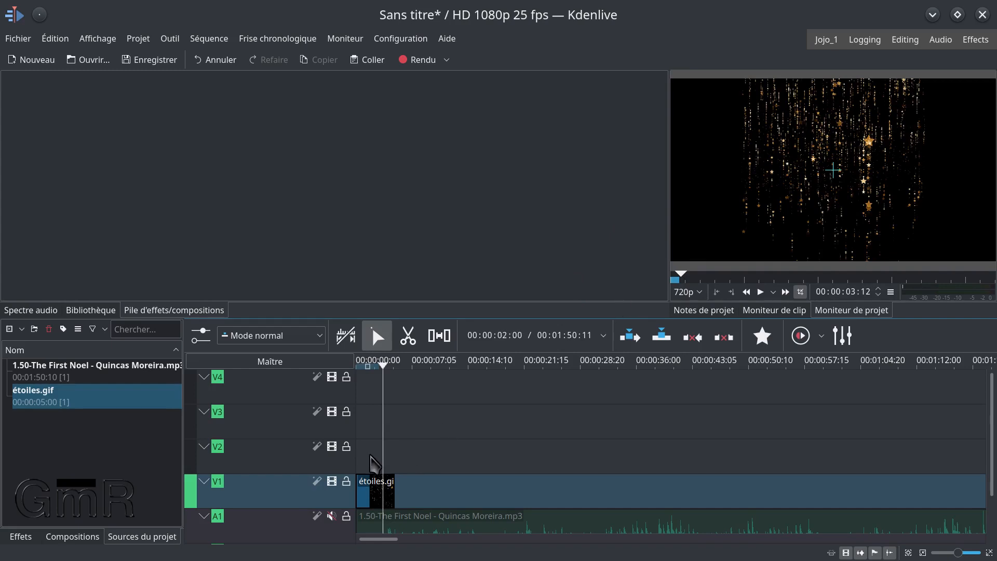
pyautogui.press('Home')
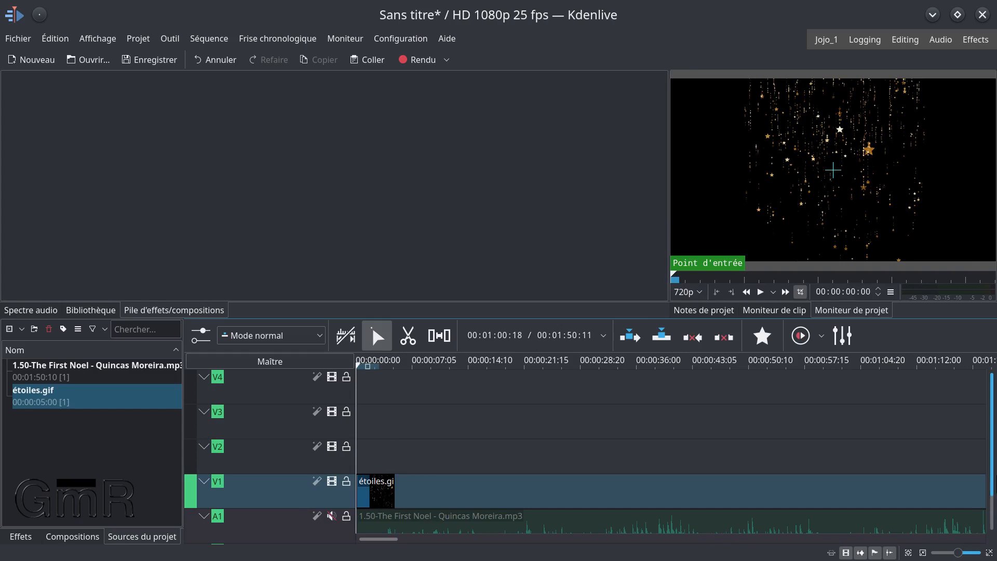
pyautogui.press('Right')
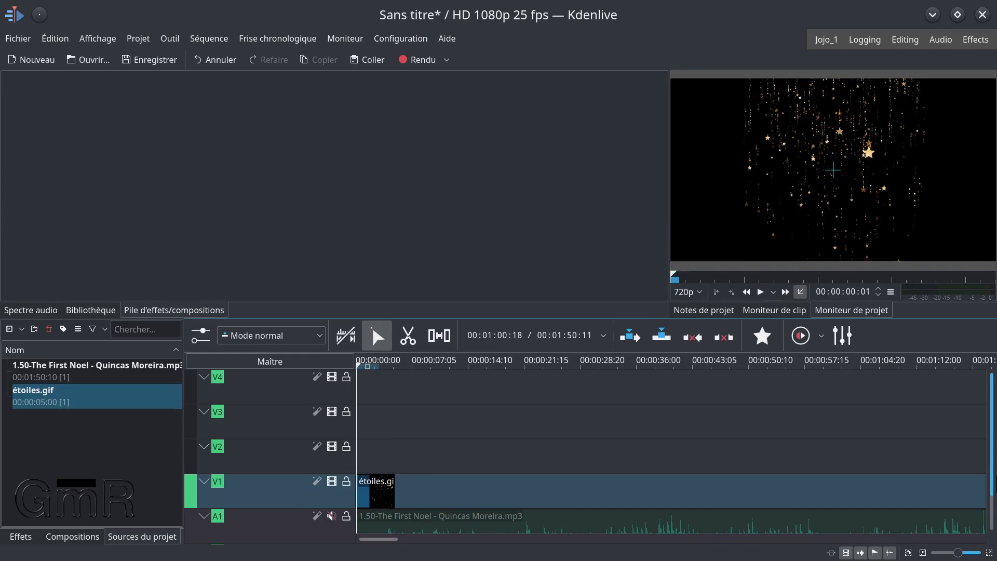
pyautogui.press('Left')
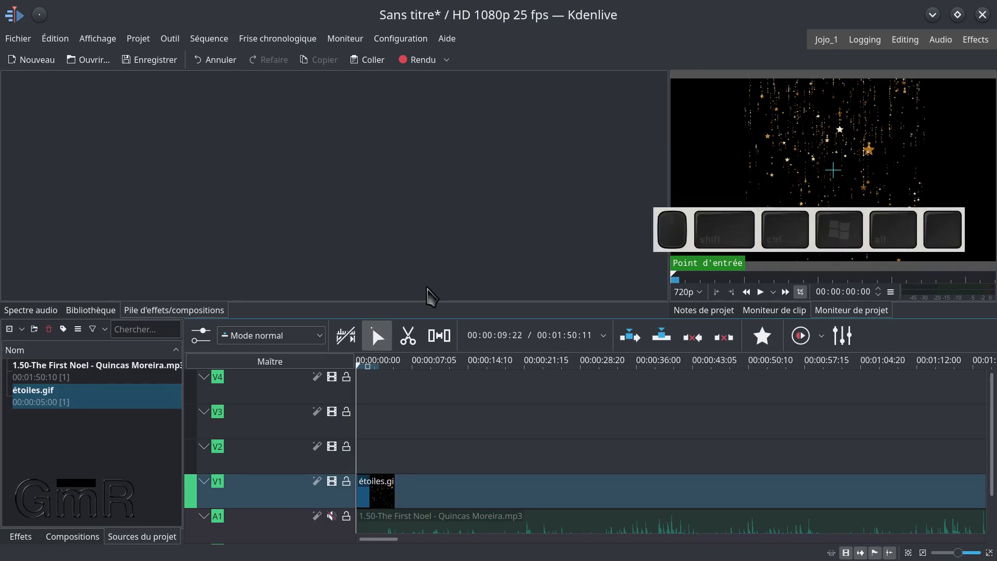
# - Play about the first second of étoiles.gif on V1 to find where its animation cycle ends
pyautogui.moveTo(694, 245); pyautogui.dragTo(346, 296)
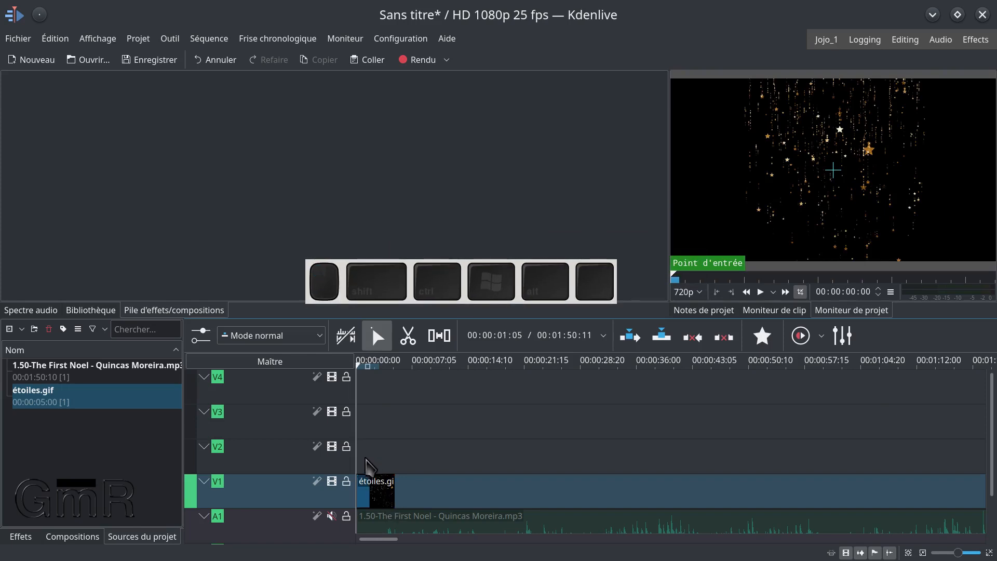
pyautogui.press('space')
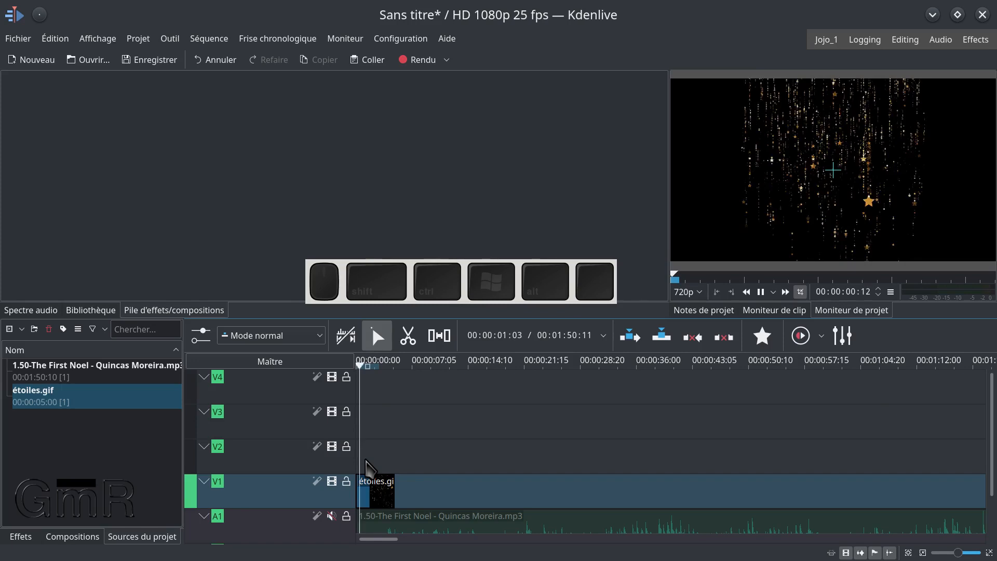
pyautogui.press('space')
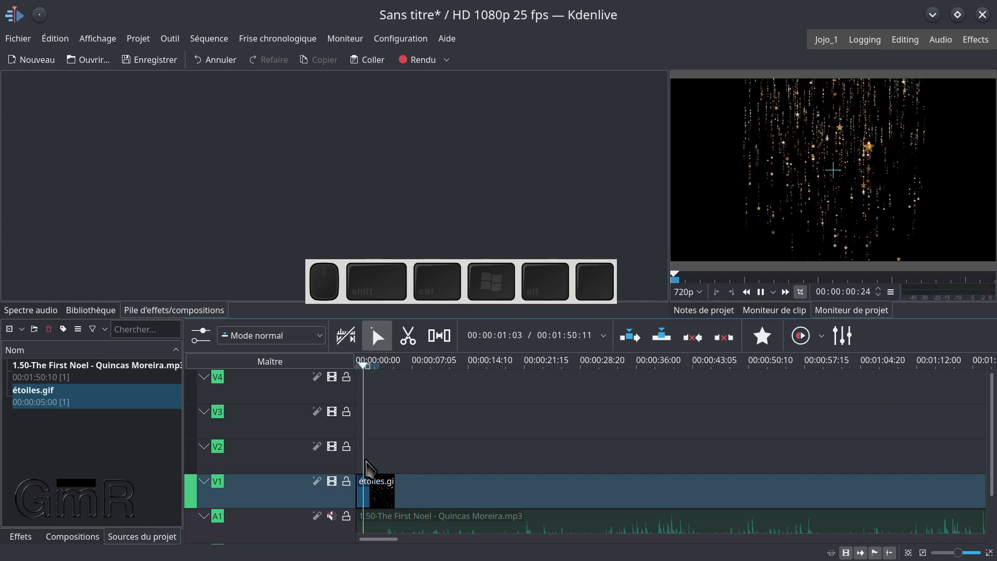
pyautogui.press('space')
# - Move the playhead frame by frame to 00:00:00:22 and trim the end of étoiles.gif on V1 to it
pyautogui.keyDown('ctrl'); pyautogui.scroll(2, 412, 463); pyautogui.keyUp('ctrl')
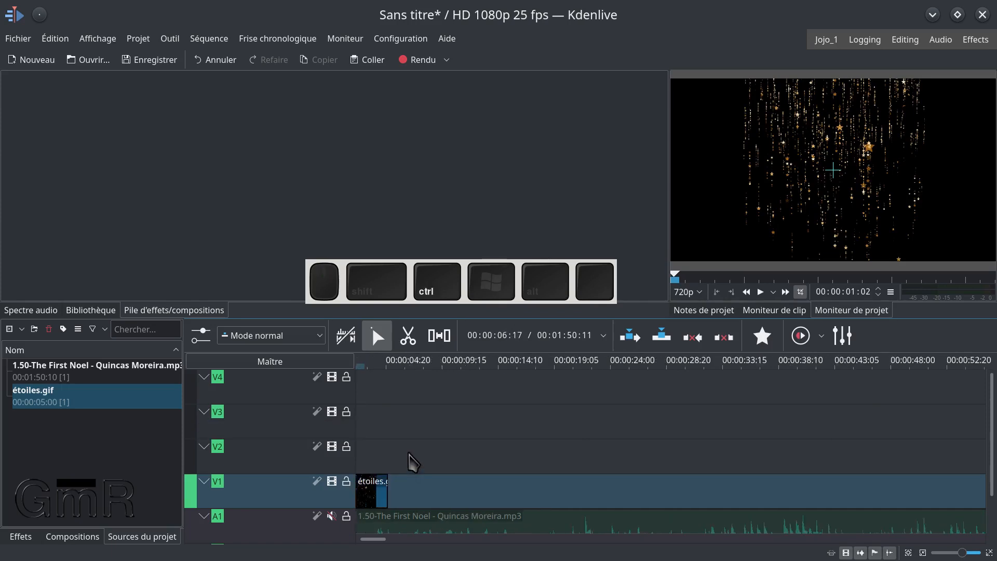
pyautogui.keyDown('ctrl'); pyautogui.scroll(3, 413, 461); pyautogui.keyUp('ctrl')
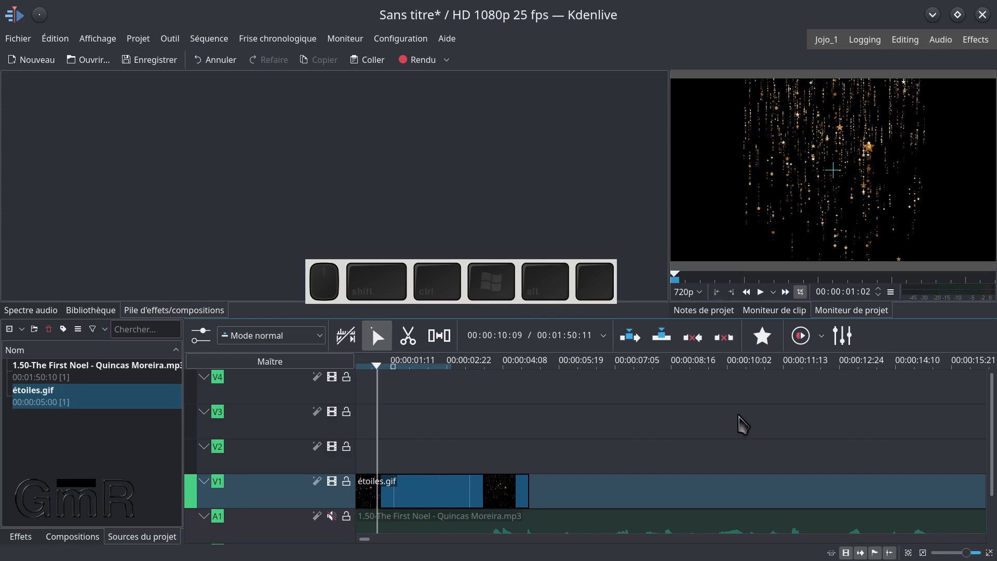
pyautogui.press('Left')
pyautogui.press('Left')
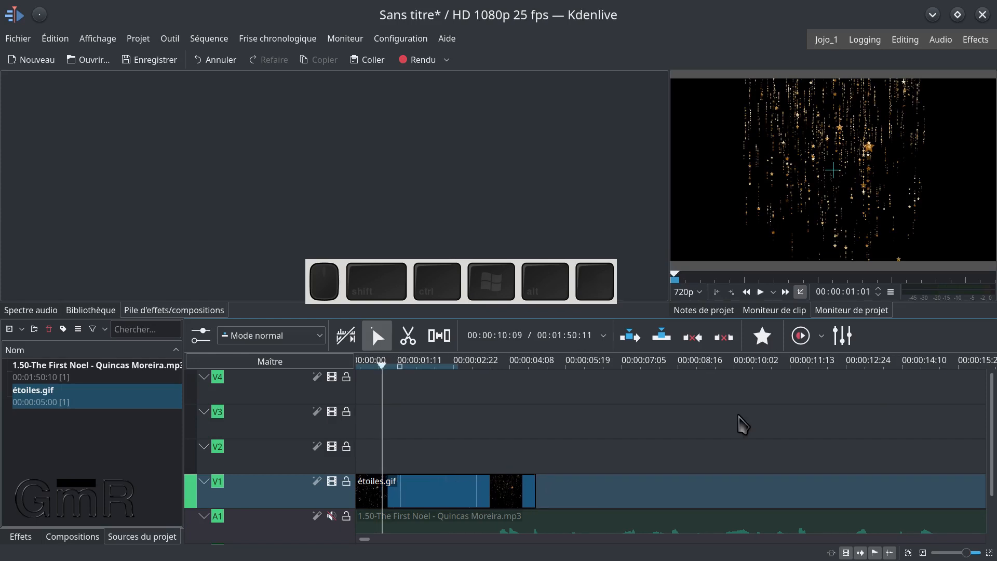
pyautogui.press('Left')
pyautogui.press('Left')
pyautogui.press('Left')
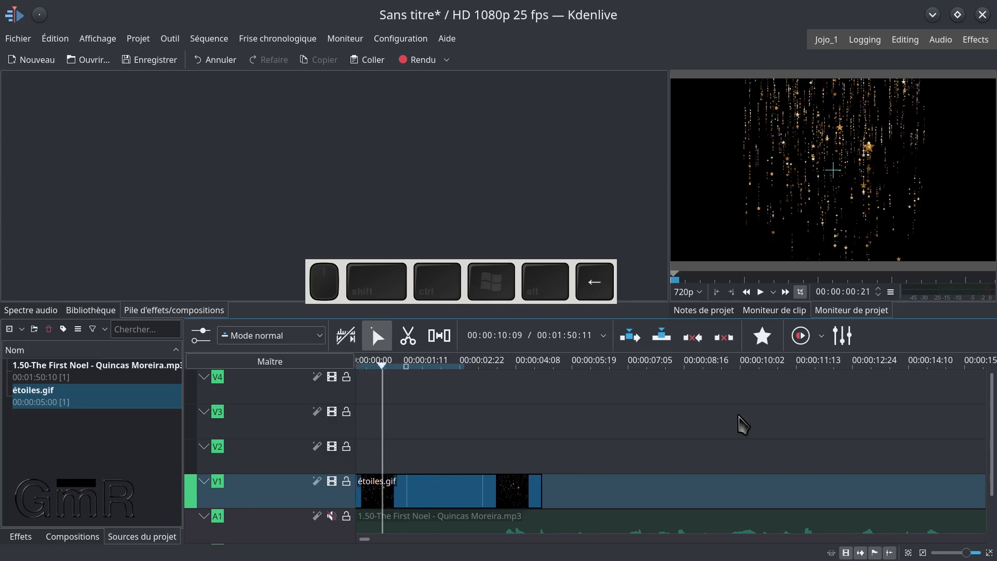
pyautogui.press('Right')
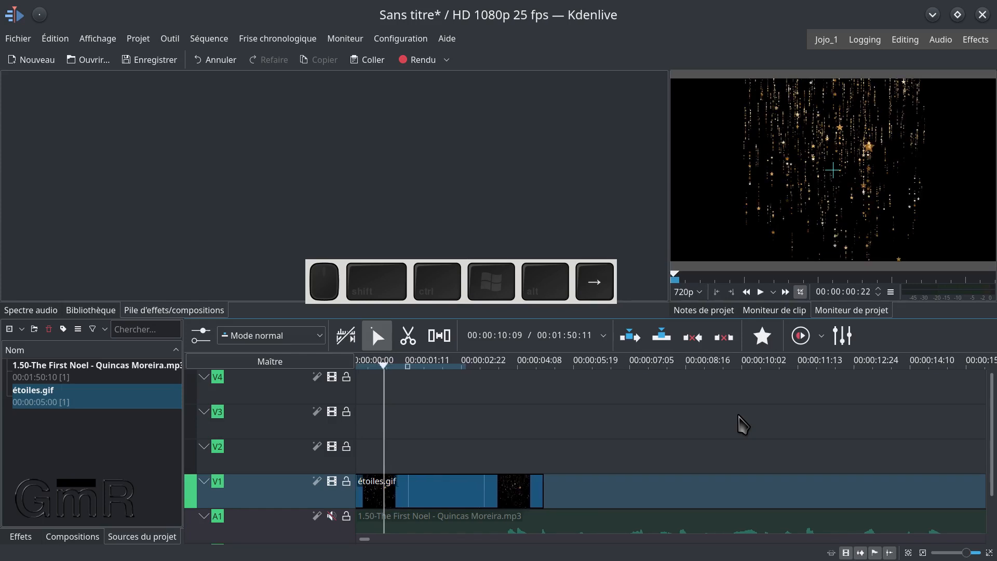
pyautogui.press('Left')
pyautogui.press('Right')
pyautogui.moveTo(542, 490); pyautogui.dragTo(383, 490)
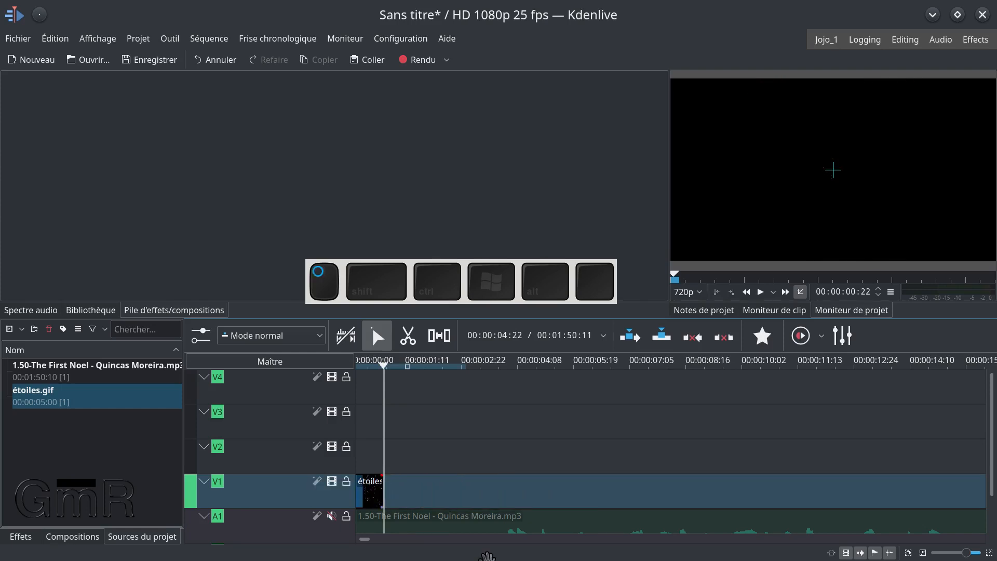
# - Play the trimmed étoiles.gif clip from the start of the timeline to check it
pyautogui.click(361, 442)
pyautogui.press('space')
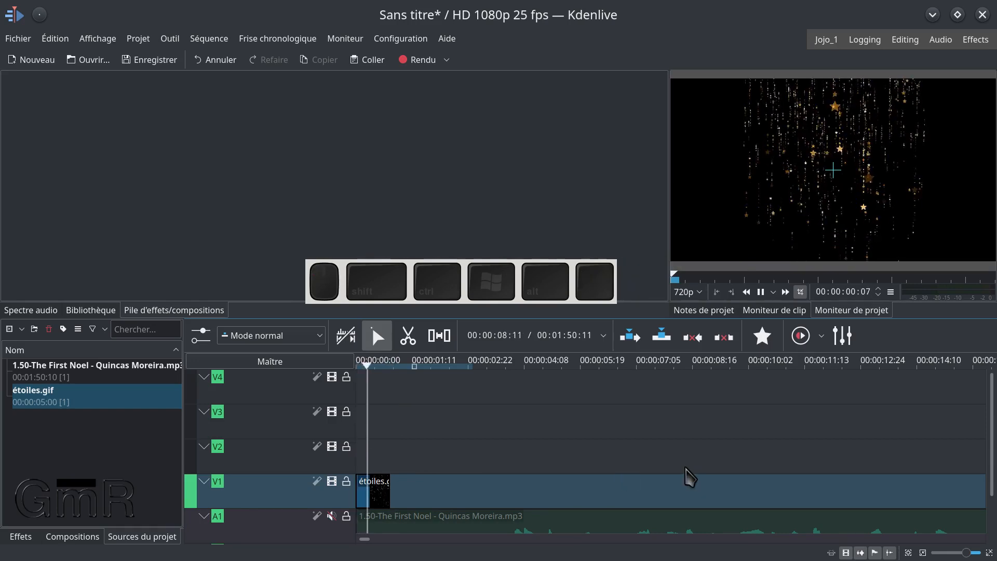
pyautogui.press('space')
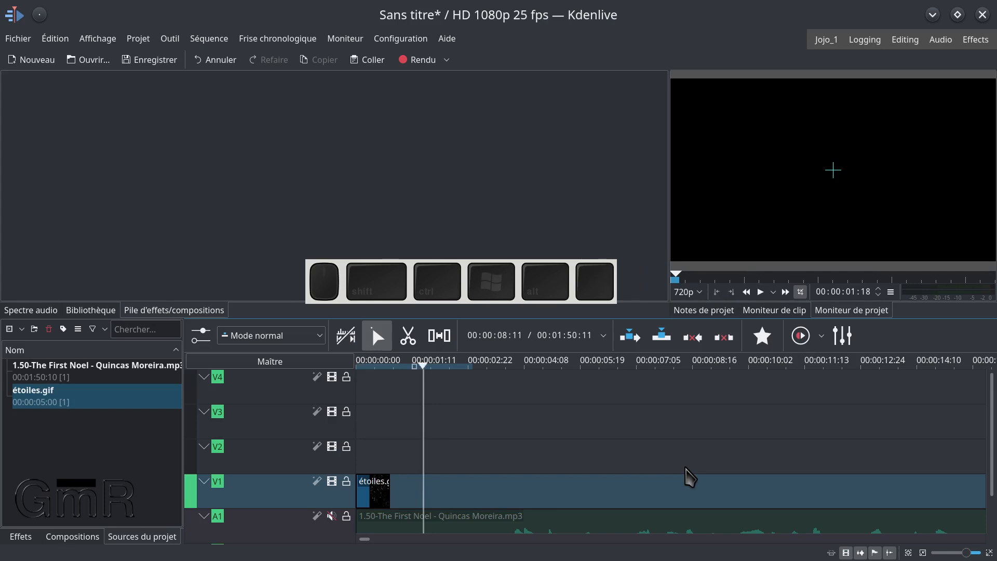
# - Compare the length of the trimmed étoiles.gif clip on V1 with the full music clip on A1
pyautogui.keyDown('ctrl'); pyautogui.scroll(-3, 545, 457); pyautogui.keyUp('ctrl')
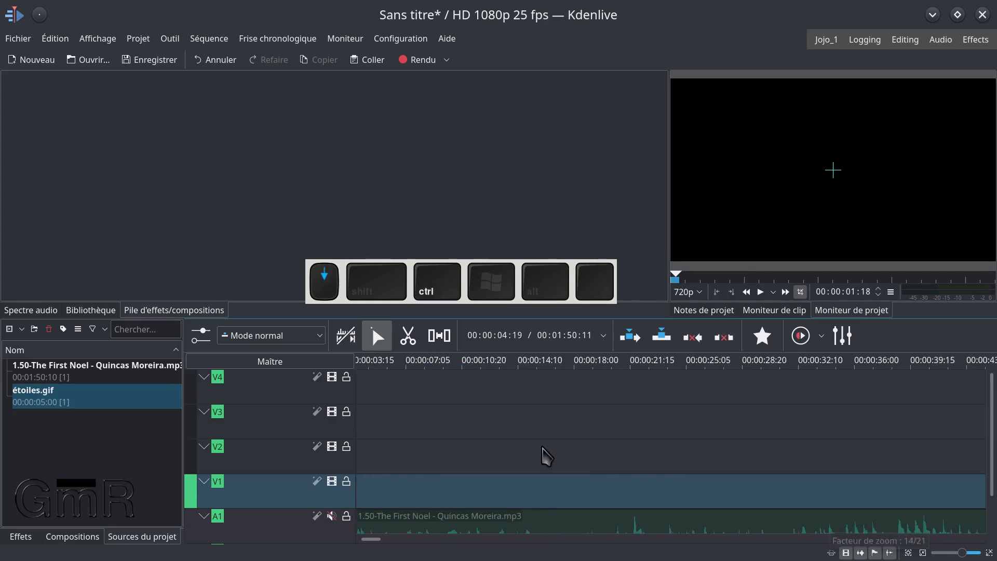
pyautogui.keyDown('ctrl'); pyautogui.scroll(-4, 546, 457); pyautogui.keyUp('ctrl')
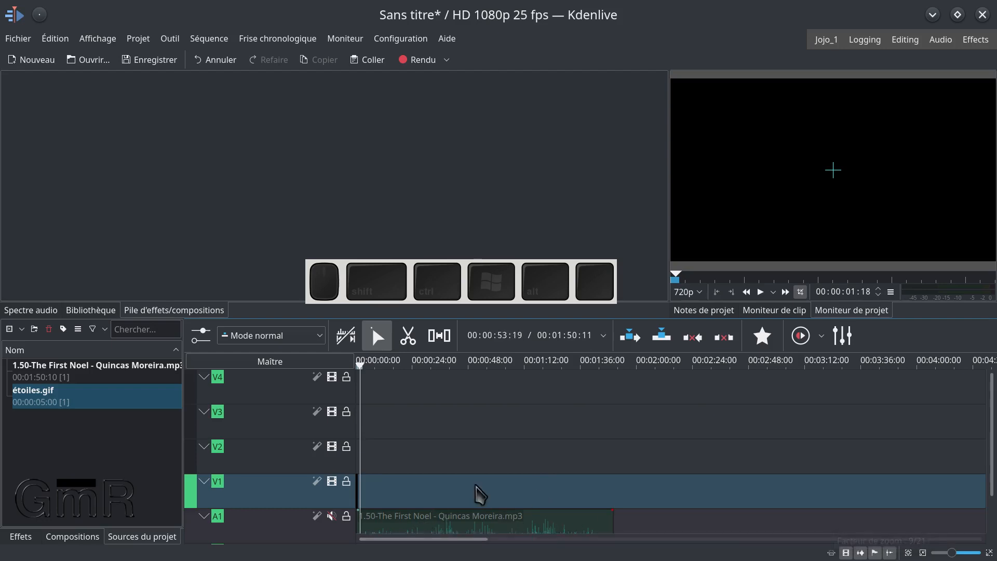
pyautogui.keyDown('ctrl'); pyautogui.scroll(2, 419, 467); pyautogui.keyUp('ctrl')
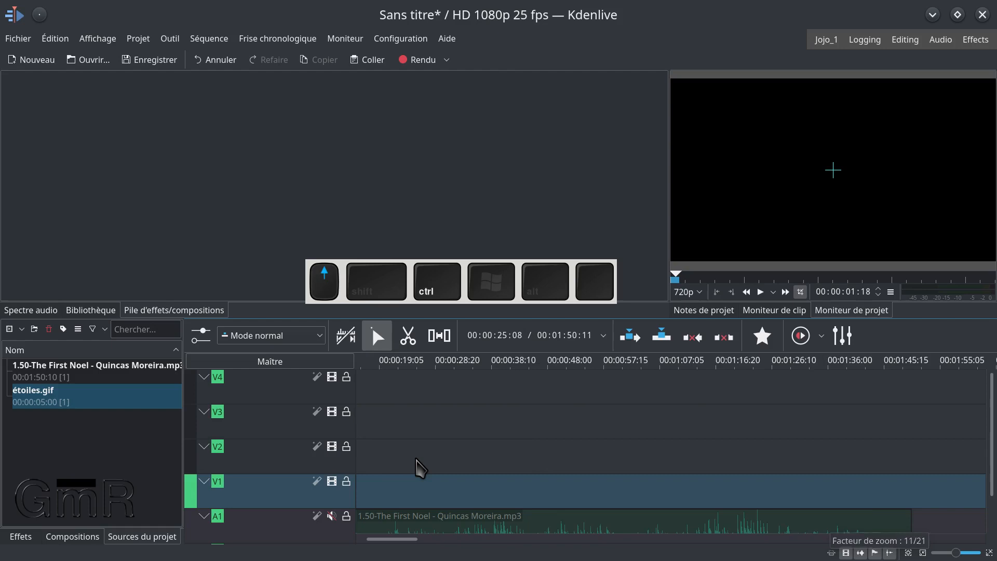
pyautogui.keyDown('ctrl'); pyautogui.scroll(1, 420, 468); pyautogui.keyUp('ctrl')
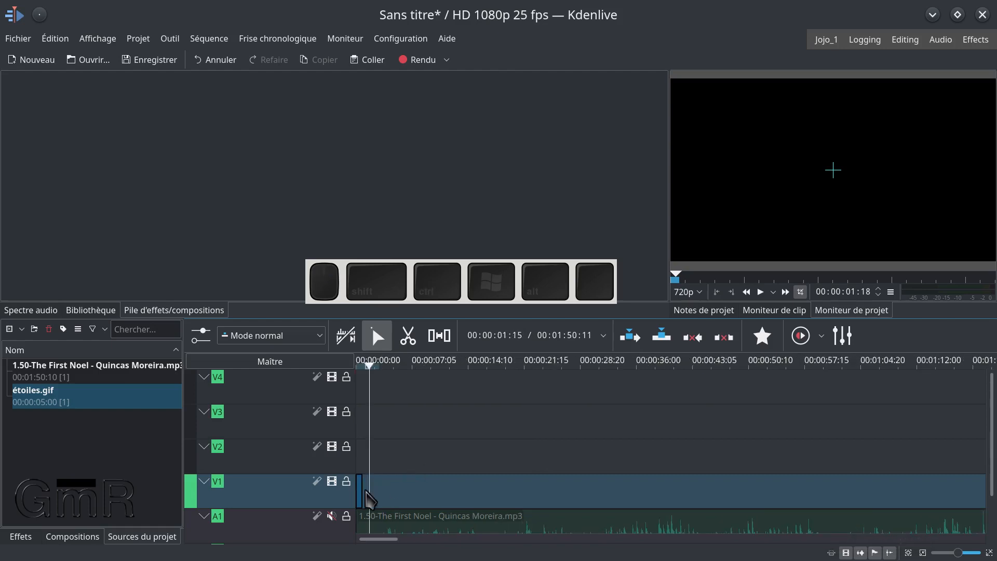
pyautogui.keyDown('ctrl'); pyautogui.scroll(3, 366, 498); pyautogui.keyUp('ctrl')
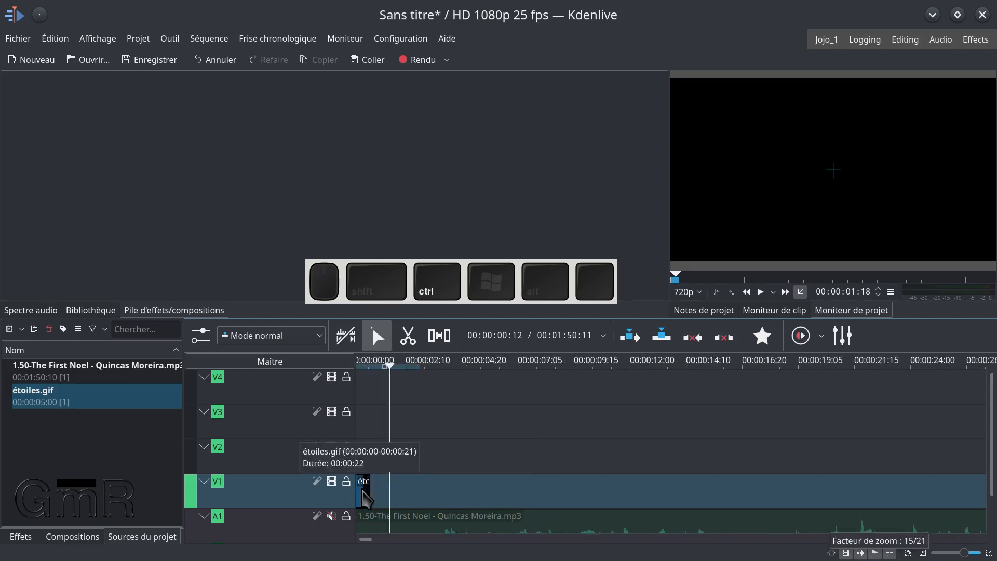
# - Duplicate the trimmed étoiles.gif clip and place the copy directly after the original on V1
pyautogui.click(365, 498)
pyautogui.press('ctrl')
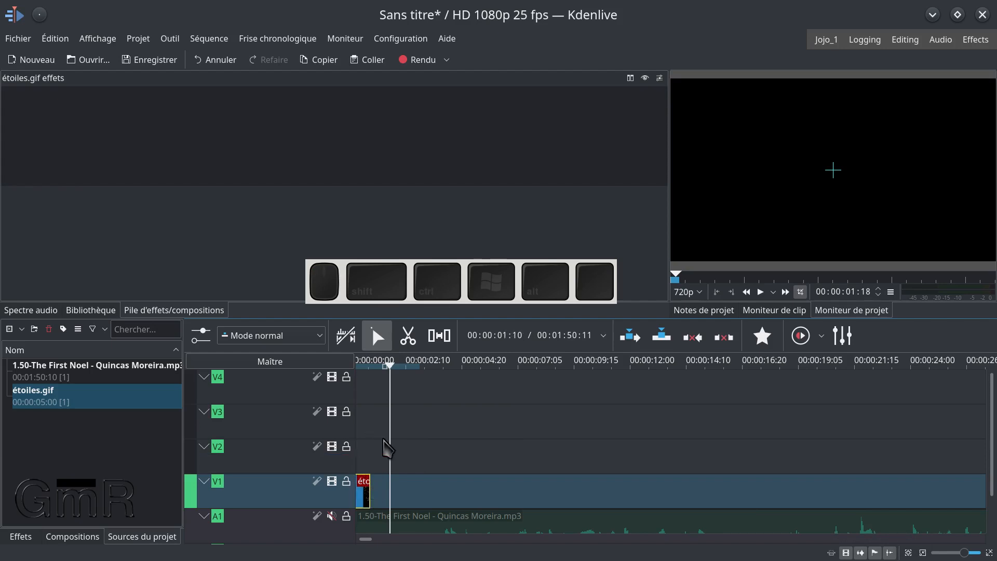
pyautogui.hotkey('ctrl', 'v')
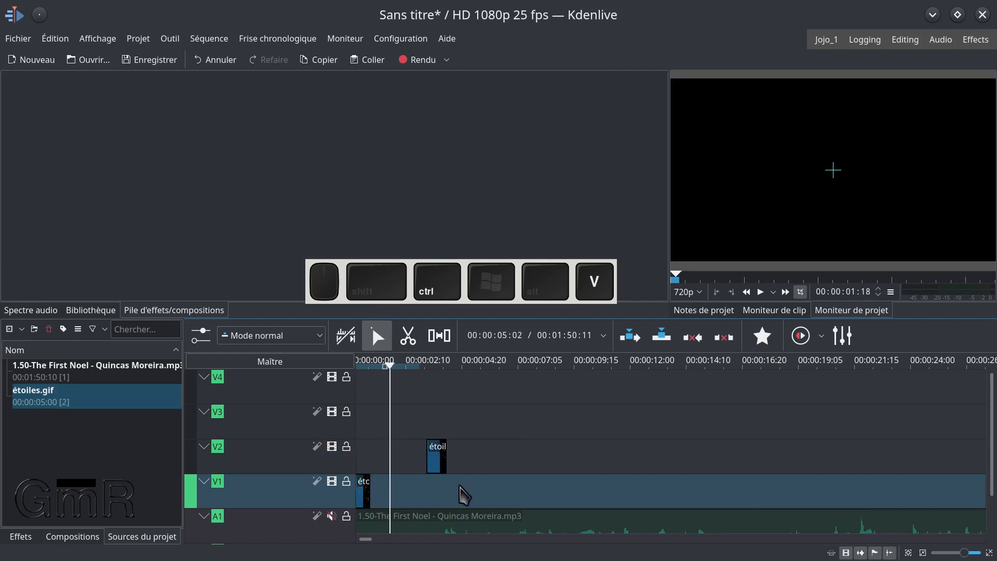
pyautogui.moveTo(437, 450); pyautogui.dragTo(365, 496)
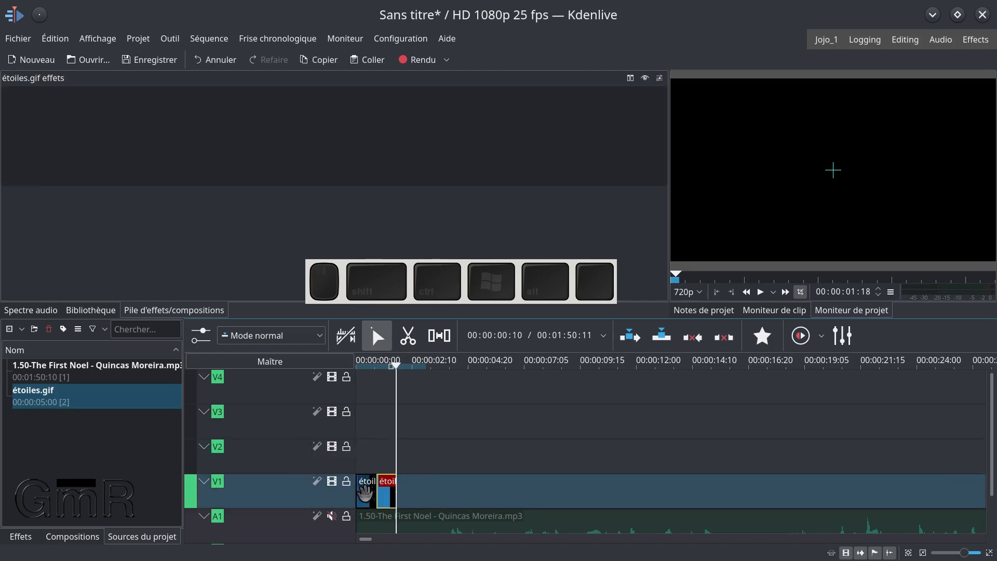
# - Copy both étoiles.gif clips on V1 together and paste the pair further along the same track
pyautogui.click(365, 494)
pyautogui.press('shift')
pyautogui.keyDown('shift'); pyautogui.click(384, 496); pyautogui.keyUp('shift')
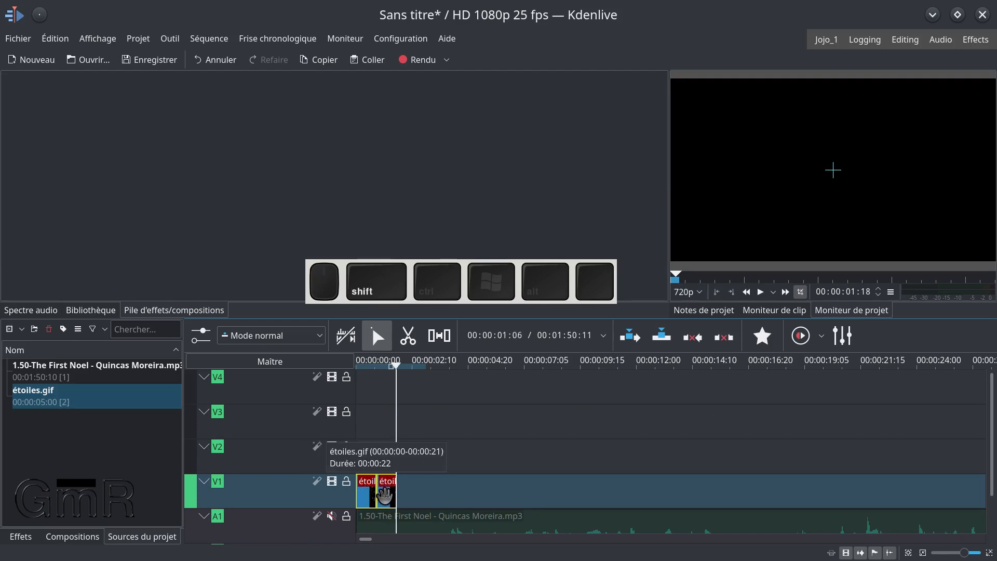
pyautogui.press('ctrl')
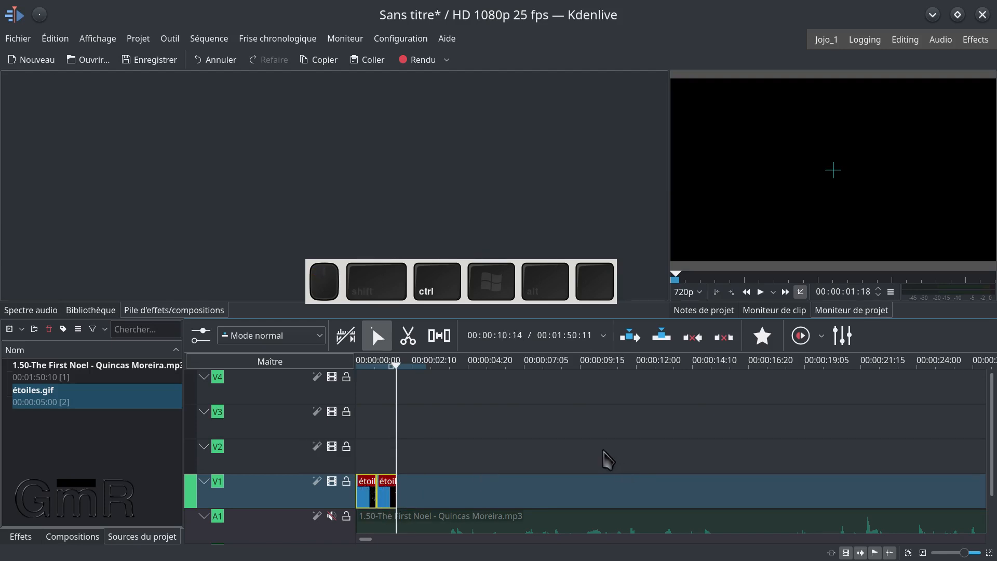
pyautogui.press('ctrl')
pyautogui.hotkey('ctrl', 'v')
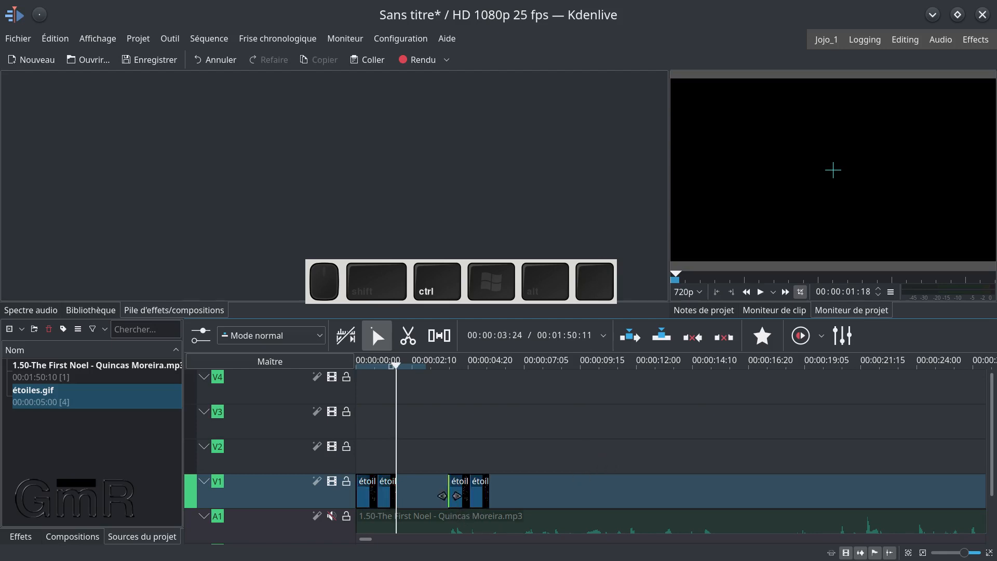
# - Try to close the gap between the two pairs of étoiles.gif clips on V1 with the spacer tool
pyautogui.click(446, 341)
pyautogui.click(389, 489)
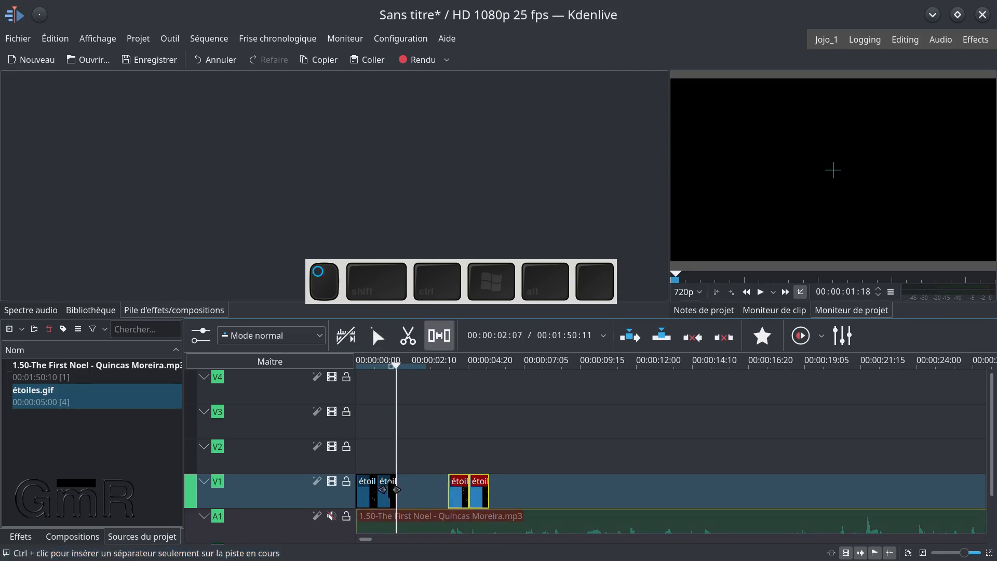
pyautogui.moveTo(376, 490); pyautogui.dragTo(396, 485)
pyautogui.click(453, 488)
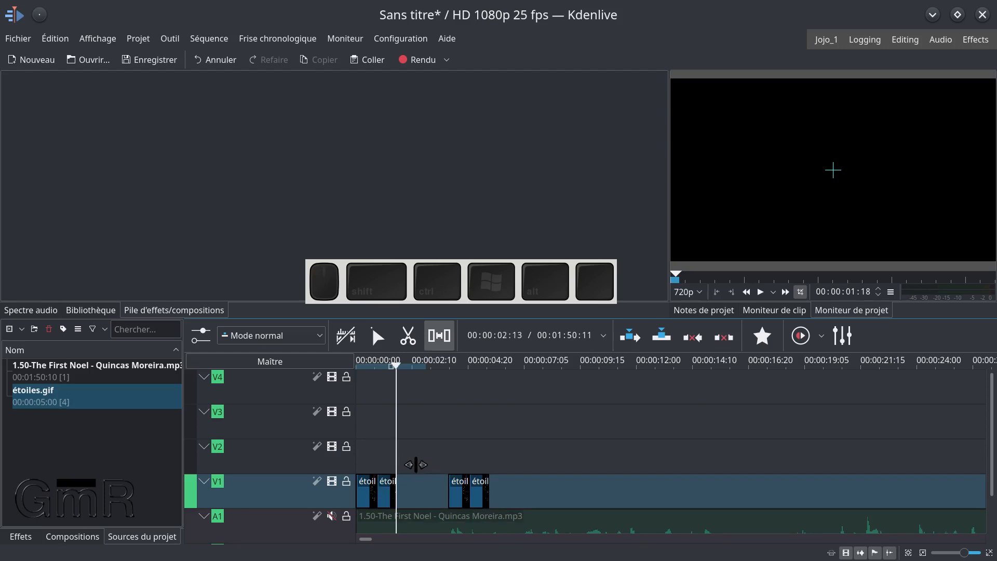
# - Move the two pasted étoiles.gif clips one by one against the end of the first pair on V1
pyautogui.click(378, 335)
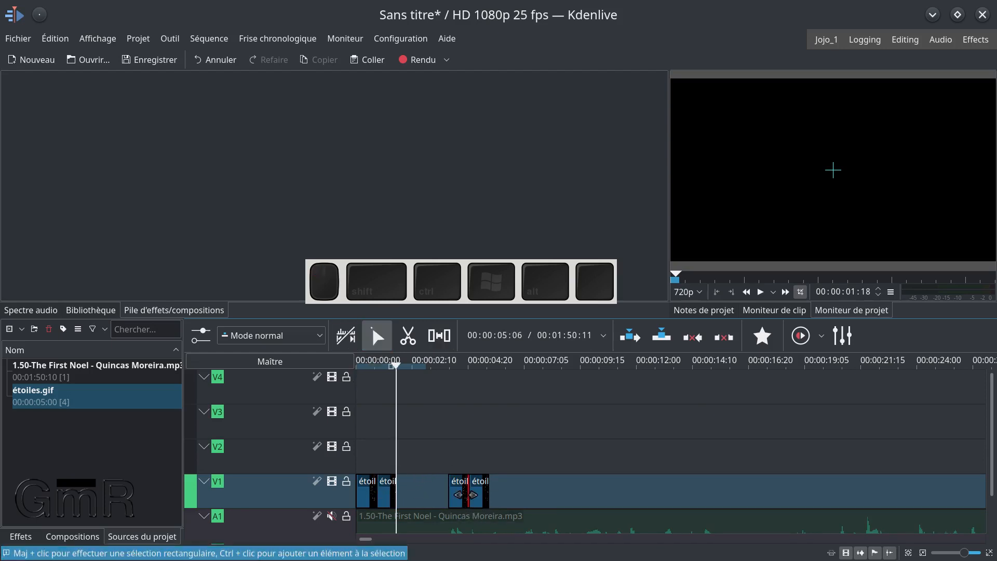
pyautogui.moveTo(455, 491); pyautogui.dragTo(402, 491)
pyautogui.moveTo(474, 494); pyautogui.dragTo(423, 491)
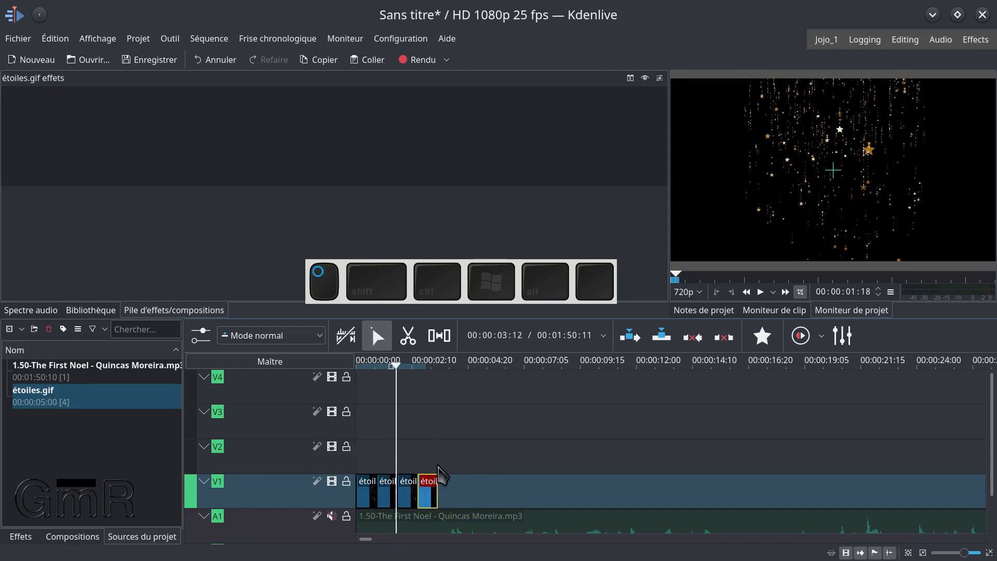
# - Paste two more étoiles.gif clips on V1 and move each one against the end of the four-clip row
pyautogui.click(440, 474)
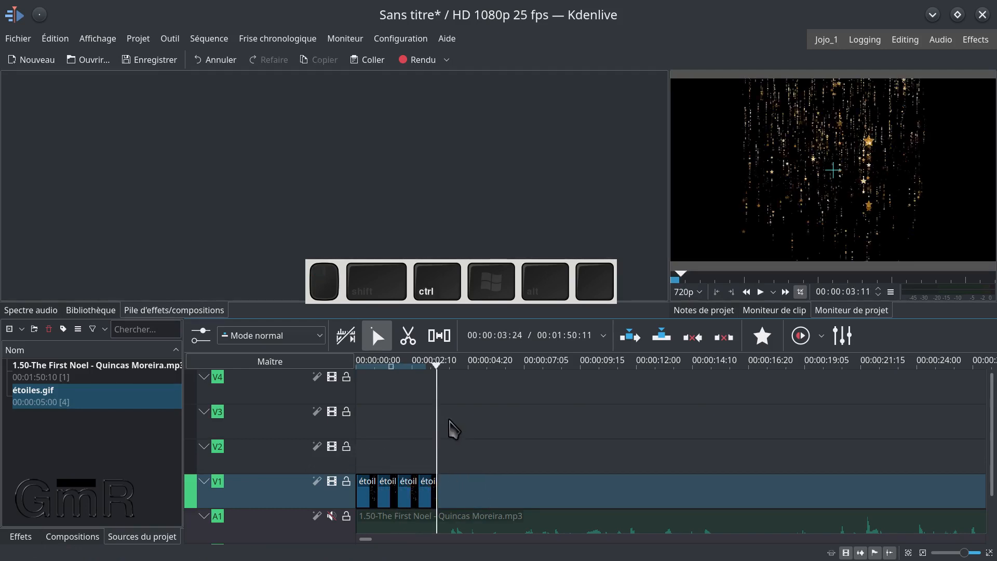
pyautogui.click(365, 494)
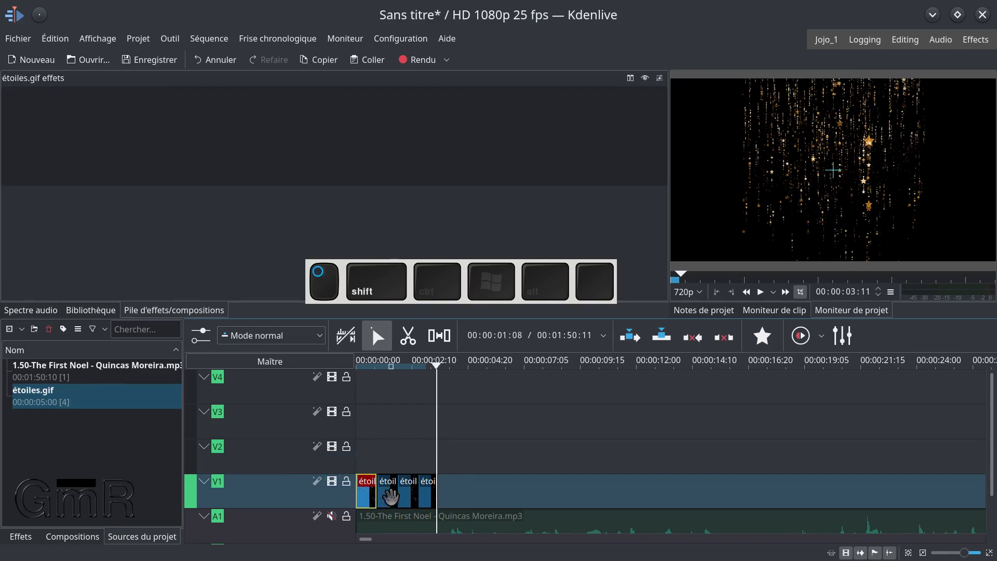
pyautogui.keyDown('shift'); pyautogui.click(391, 498); pyautogui.keyUp('shift')
pyautogui.keyDown('shift'); pyautogui.click(407, 497); pyautogui.keyUp('shift')
pyautogui.keyDown('shift'); pyautogui.click(430, 492); pyautogui.keyUp('shift')
pyautogui.hotkey('ctrl', 'v')
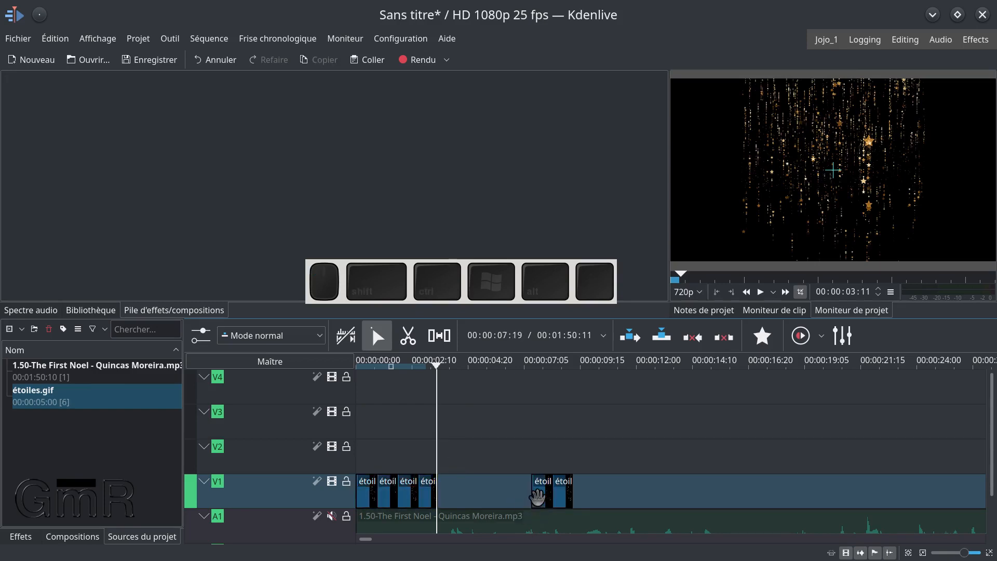
pyautogui.moveTo(540, 494); pyautogui.dragTo(446, 493)
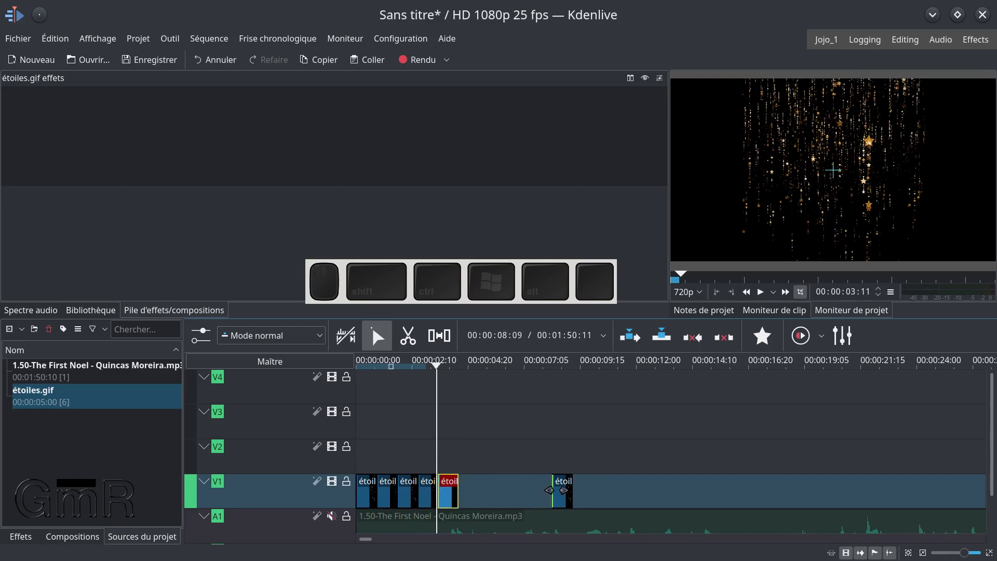
pyautogui.moveTo(560, 488); pyautogui.dragTo(466, 489)
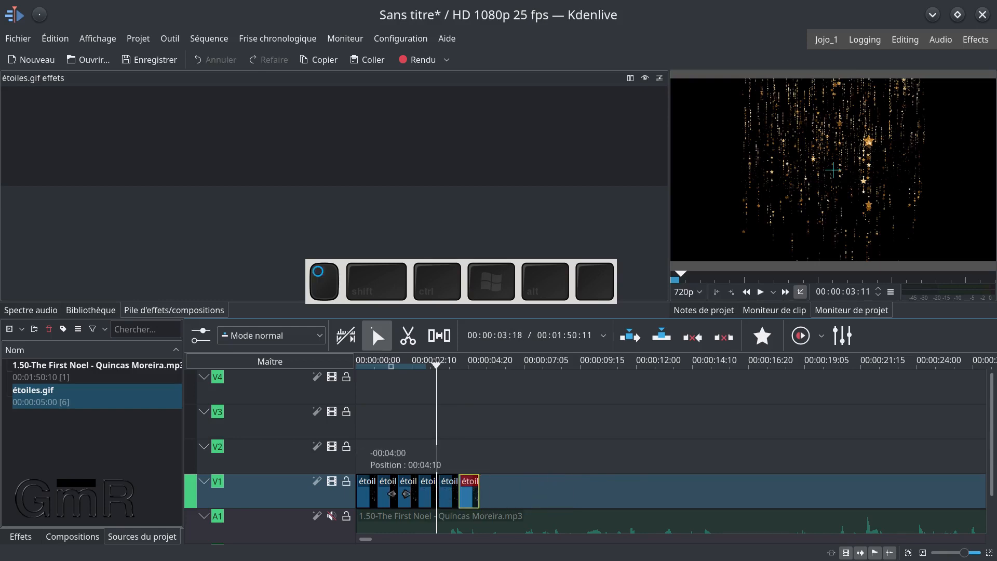
# - Select all six étoiles.gif clips on V1 and copy them
pyautogui.click(365, 491)
pyautogui.keyDown('shift'); pyautogui.click(388, 493); pyautogui.keyUp('shift')
pyautogui.keyDown('shift'); pyautogui.click(403, 494); pyautogui.keyUp('shift')
pyautogui.keyDown('shift'); pyautogui.click(428, 493); pyautogui.keyUp('shift')
pyautogui.keyDown('shift'); pyautogui.click(450, 493); pyautogui.keyUp('shift')
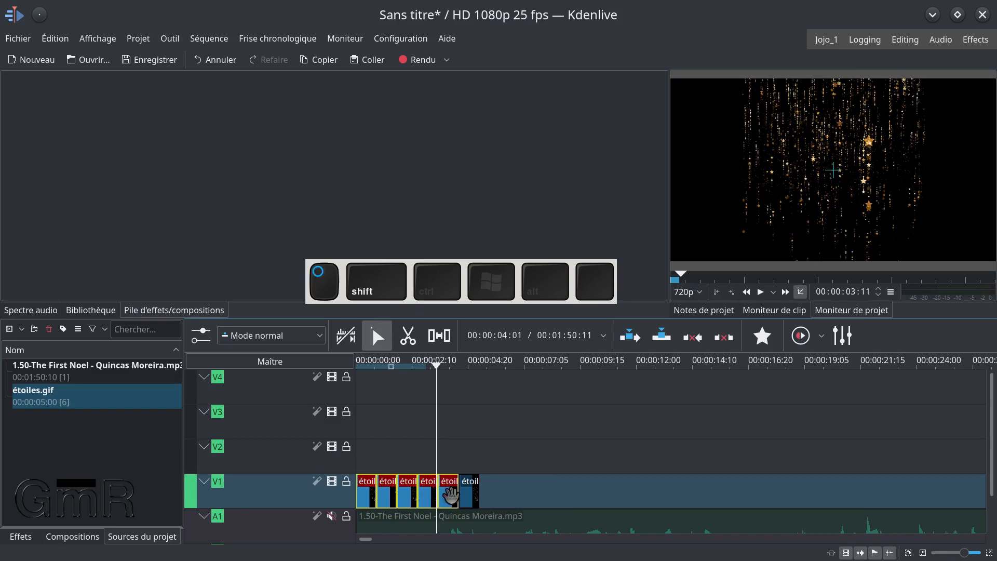
pyautogui.keyDown('shift'); pyautogui.click(469, 493); pyautogui.keyUp('shift')
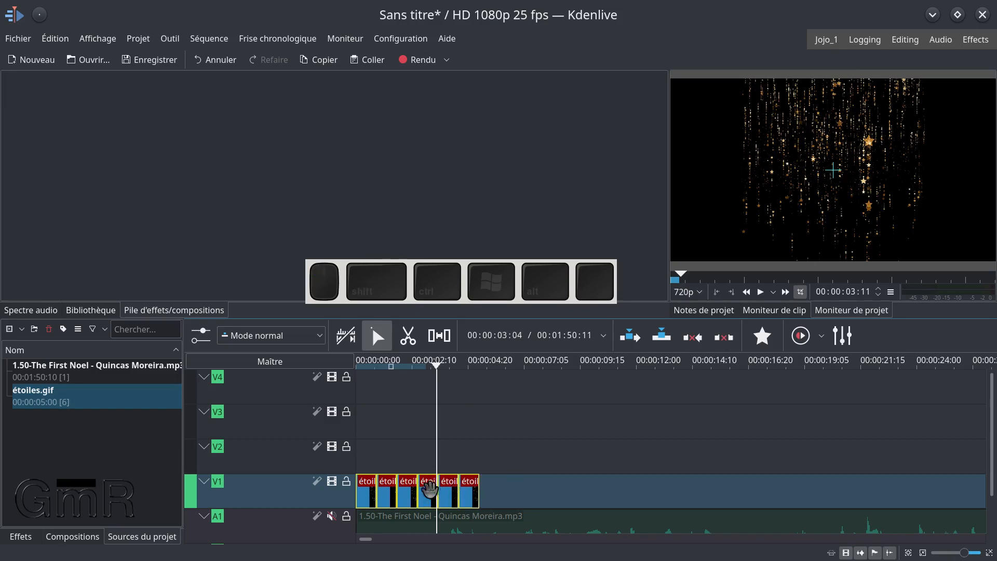
pyautogui.hotkey('ctrl', 'c')
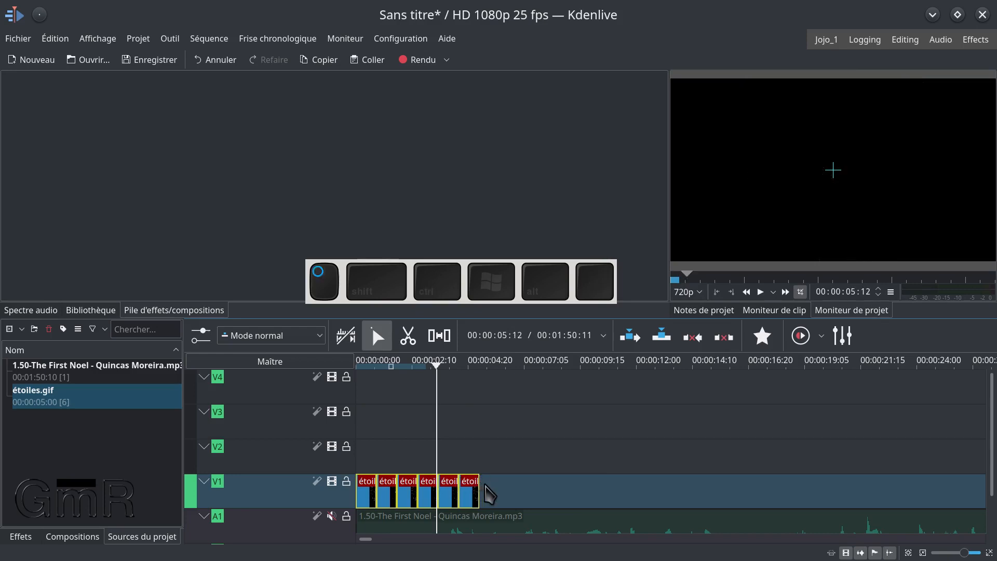
# - Move the playhead to 00:00:05:07, the end of the clip row, and paste the six étoiles.gif clips there on V3
pyautogui.click(486, 494)
pyautogui.press('Left')
pyautogui.press('Left')
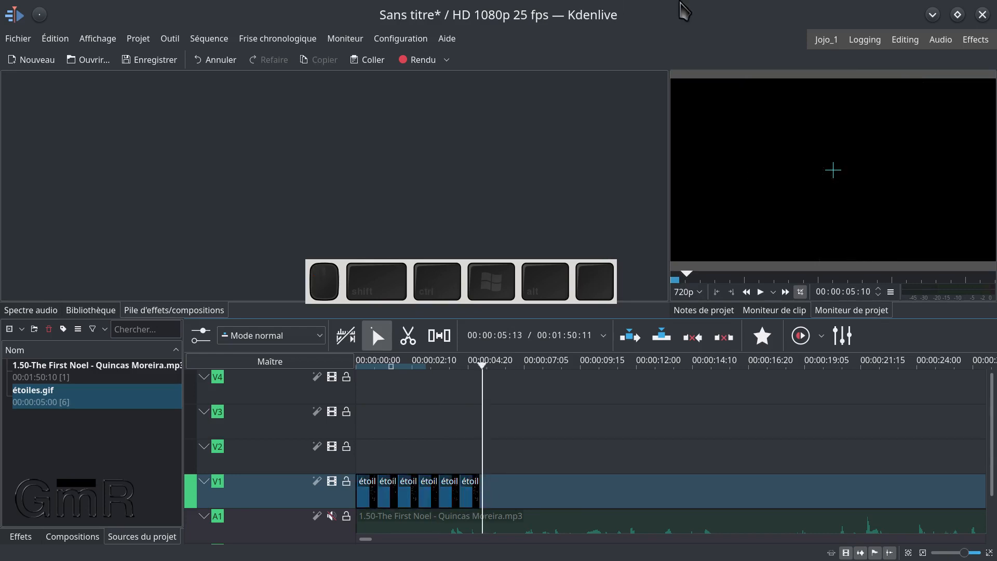
pyautogui.press('Left')
pyautogui.press('Left')
pyautogui.press('Left')
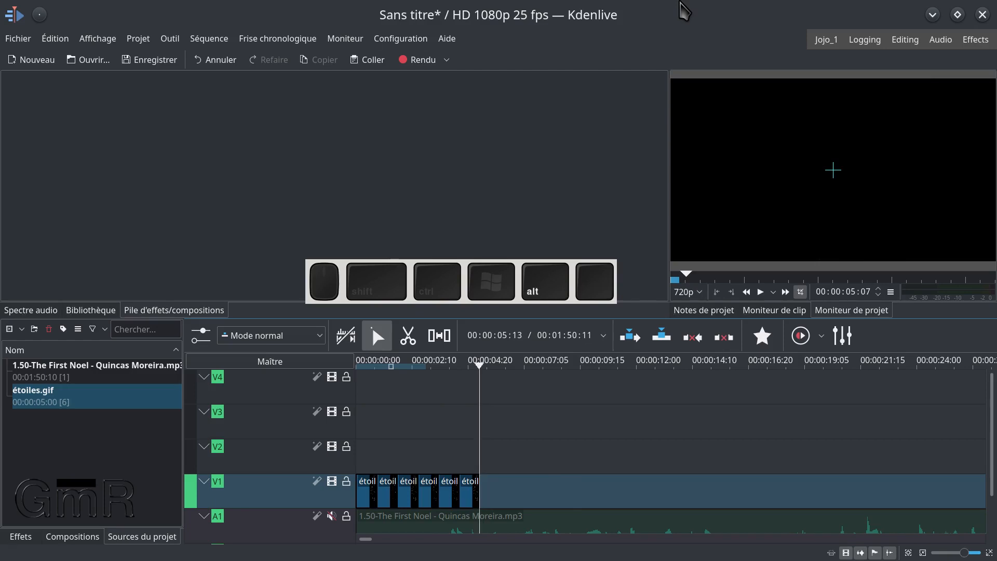
pyautogui.hotkey('ctrl', 'v')
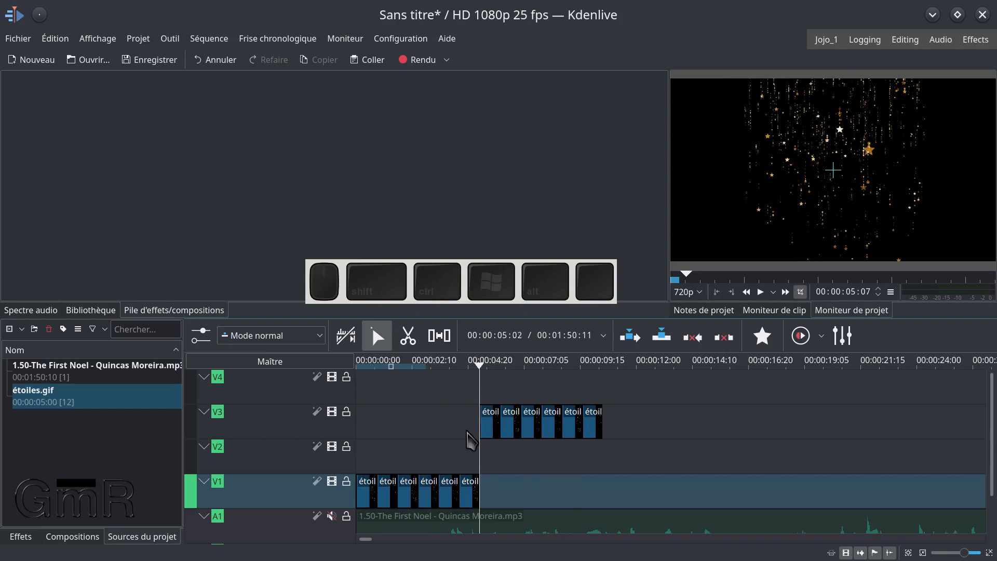
# - Move the six pasted étoiles.gif clips from V3 down to V1, directly after the existing six
pyautogui.moveTo(491, 424); pyautogui.dragTo(521, 504)
pyautogui.click(511, 423)
pyautogui.moveTo(532, 421); pyautogui.dragTo(552, 490)
pyautogui.moveTo(569, 423); pyautogui.dragTo(583, 484)
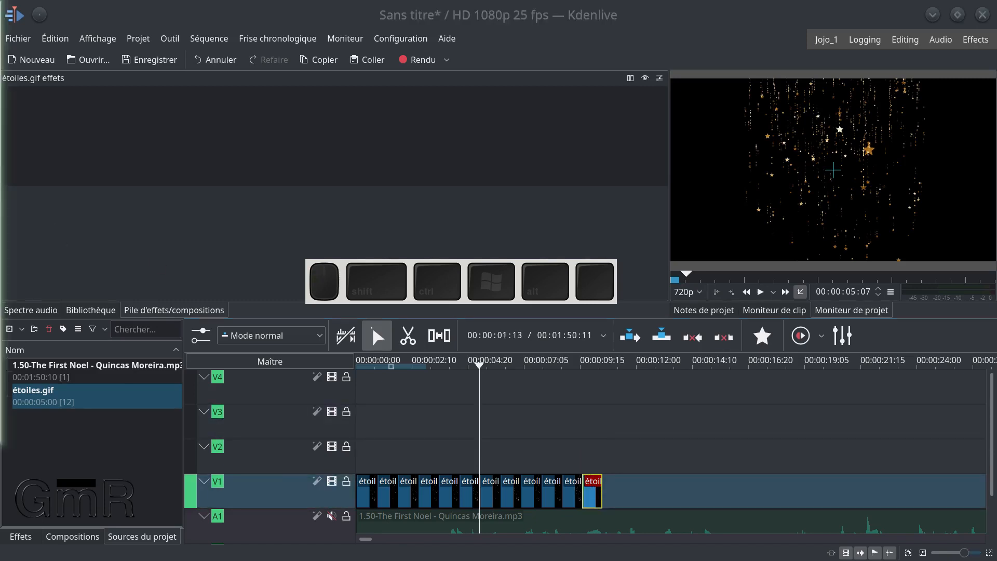
# - Copy the whole row of twelve étoiles.gif clips on V1 and paste it further along the same track
pyautogui.click(367, 491)
pyautogui.keyDown('shift'); pyautogui.click(387, 493); pyautogui.keyUp('shift')
pyautogui.keyDown('shift'); pyautogui.click(406, 497); pyautogui.keyUp('shift')
pyautogui.keyDown('shift'); pyautogui.click(428, 497); pyautogui.keyUp('shift')
pyautogui.keyDown('shift'); pyautogui.click(449, 497); pyautogui.keyUp('shift')
pyautogui.keyDown('shift'); pyautogui.click(470, 498); pyautogui.keyUp('shift')
pyautogui.keyDown('shift'); pyautogui.click(490, 499); pyautogui.keyUp('shift')
pyautogui.keyDown('shift'); pyautogui.click(512, 502); pyautogui.keyUp('shift')
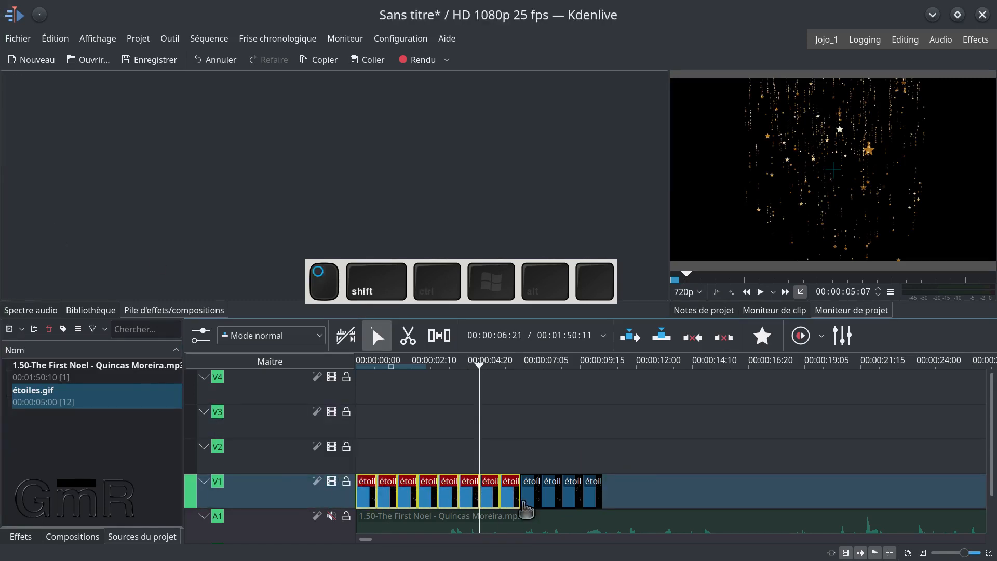
pyautogui.keyDown('shift'); pyautogui.click(531, 503); pyautogui.keyUp('shift')
pyautogui.keyDown('shift'); pyautogui.click(552, 500); pyautogui.keyUp('shift')
pyautogui.hotkey('ctrl', 'c')
pyautogui.click(604, 498)
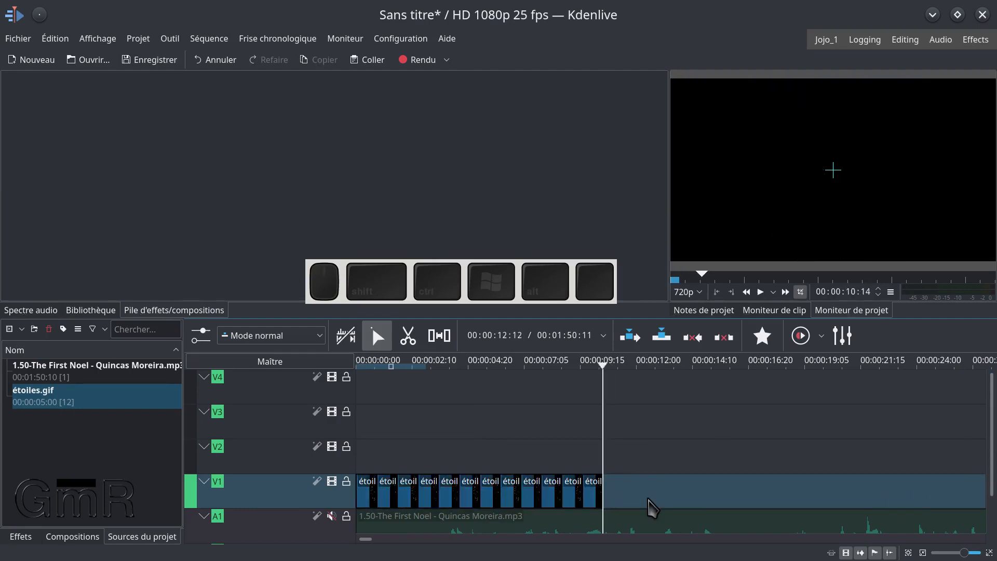
pyautogui.hotkey('ctrl', 'v')
# - Add a guide at the end of the music clip on A1, at 00:01:50:10, and delete that music clip
pyautogui.keyDown('ctrl'); pyautogui.scroll(-5, 552, 393); pyautogui.keyUp('ctrl')
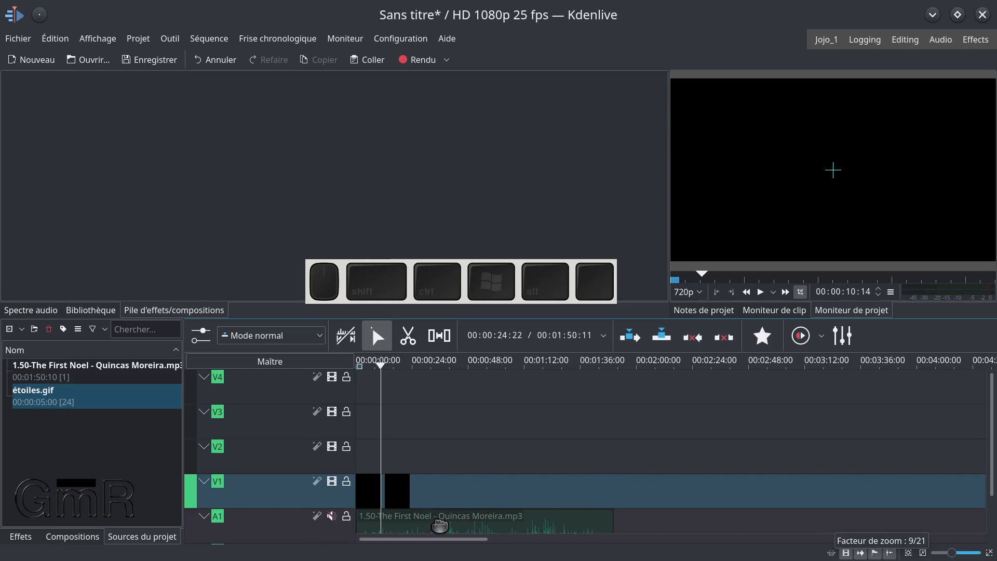
pyautogui.click(474, 519)
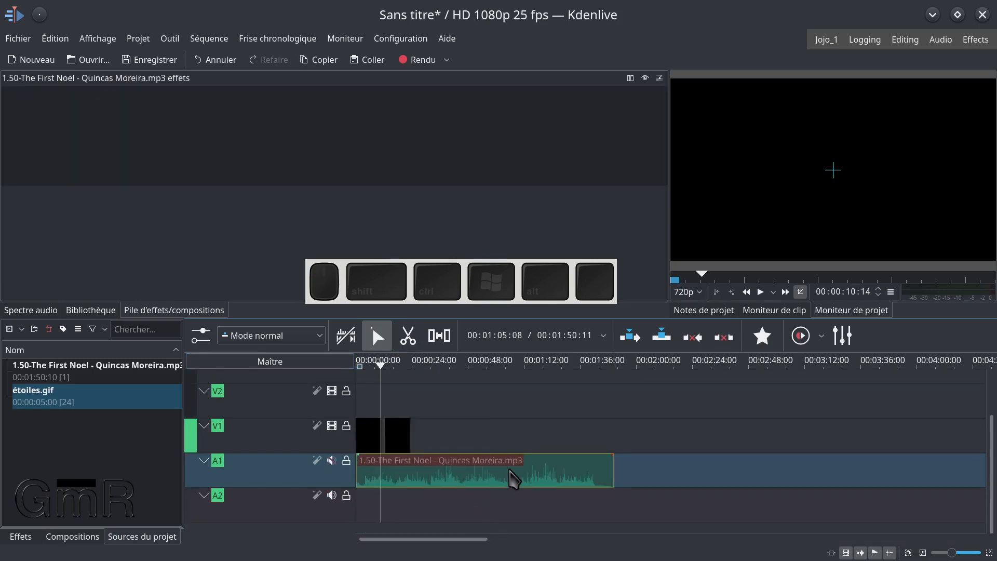
pyautogui.hotkey('alt', 'Right')
pyautogui.hotkey('alt', 'Right')
pyautogui.hotkey('alt', 'Right')
pyautogui.hotkey('alt', 'Right')
pyautogui.hotkey('alt', 'Right')
pyautogui.hotkey('alt', 'Right')
pyautogui.hotkey('alt', 'Right')
pyautogui.hotkey('alt', 'Right')
pyautogui.hotkey('alt', 'Right')
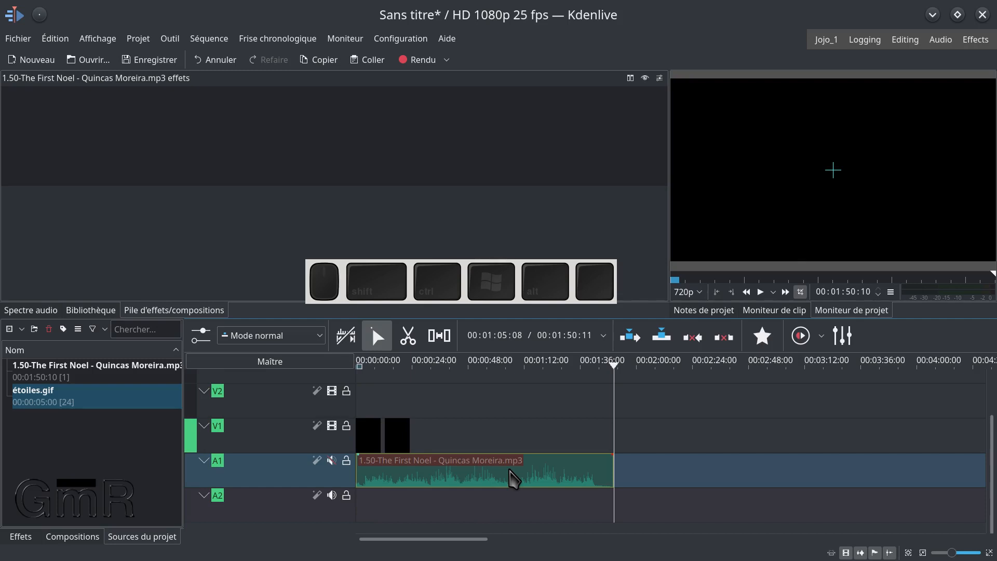
pyautogui.press('g')
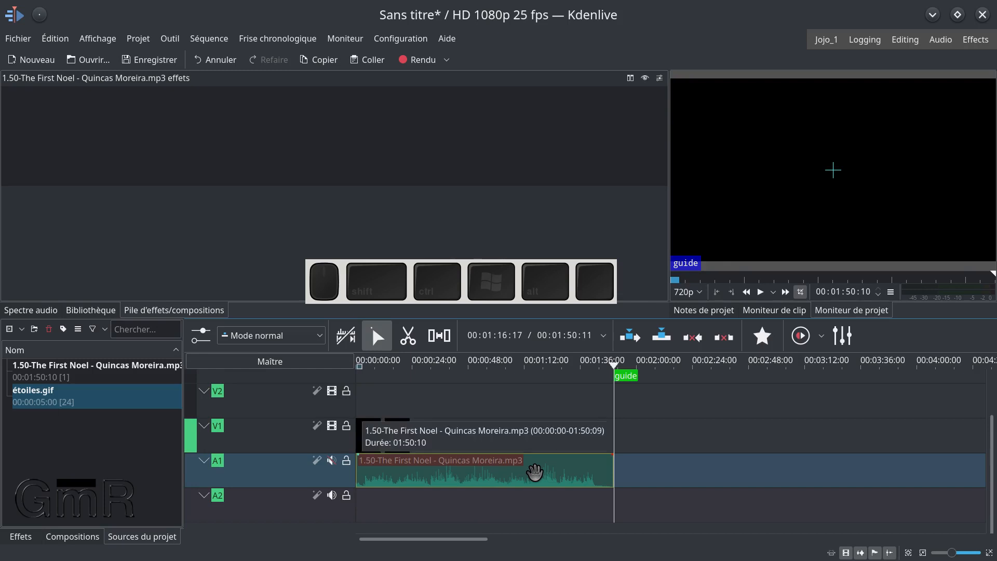
pyautogui.press('Delete')
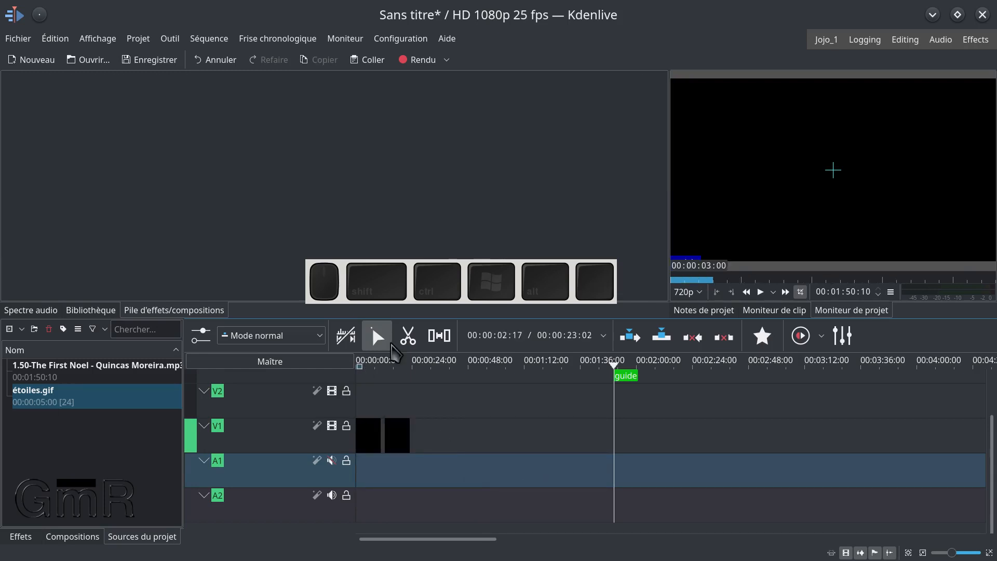
# - Close the gap between the two groups of étoiles.gif clips on V1 with the spacer tool
pyautogui.click(440, 336)
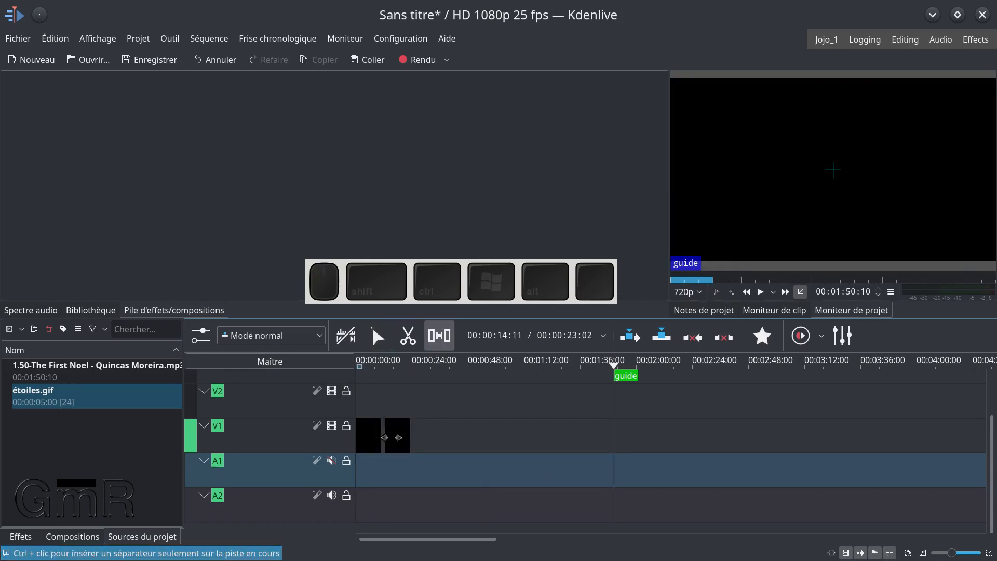
pyautogui.click(381, 437)
pyautogui.moveTo(385, 437); pyautogui.dragTo(386, 433)
pyautogui.scroll(2, 413, 426)
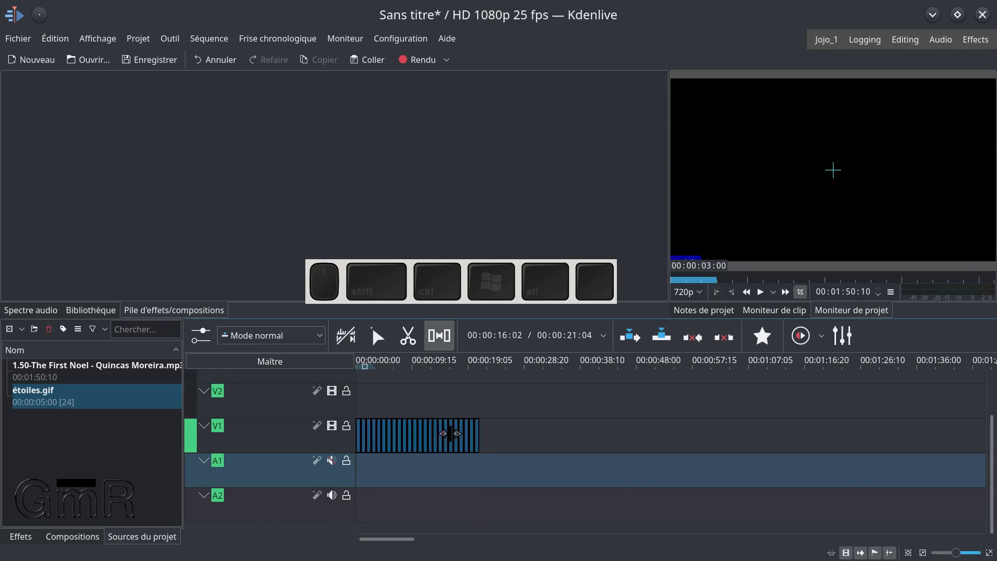
# - Place the playhead at 00:00:21:03, then select all twenty-four étoiles.gif clips on V1 and copy them
pyautogui.scroll(2, 522, 405)
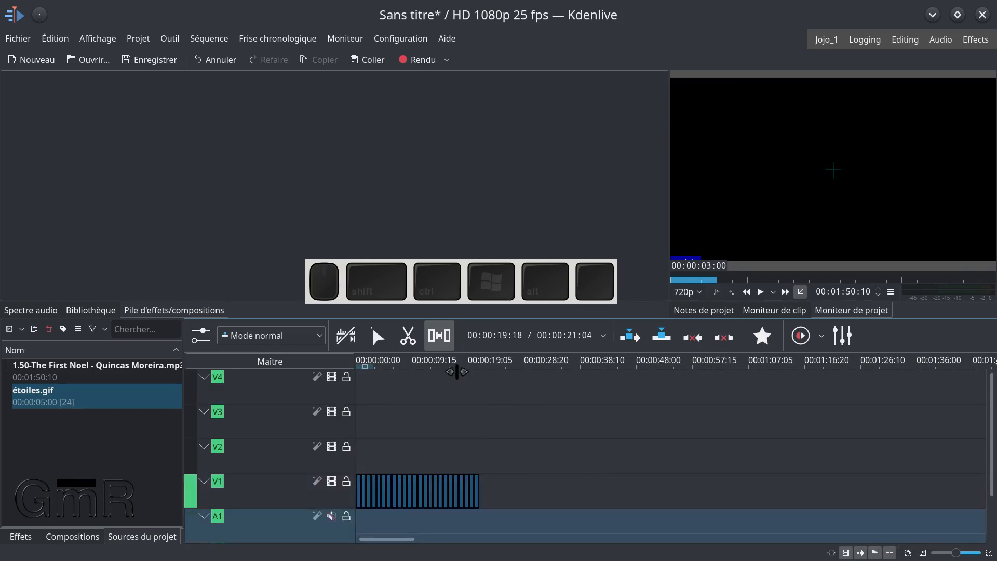
pyautogui.click(378, 337)
pyautogui.click(439, 460)
pyautogui.moveTo(475, 451); pyautogui.dragTo(473, 501)
pyautogui.moveTo(475, 461)
pyautogui.mouseDown()
pyautogui.moveTo(481, 494)
pyautogui.moveTo(396, 525)
pyautogui.moveTo(310, 462)
pyautogui.moveTo(288, 466)
pyautogui.moveTo(482, 475)
pyautogui.mouseUp()
pyautogui.click(483, 414)
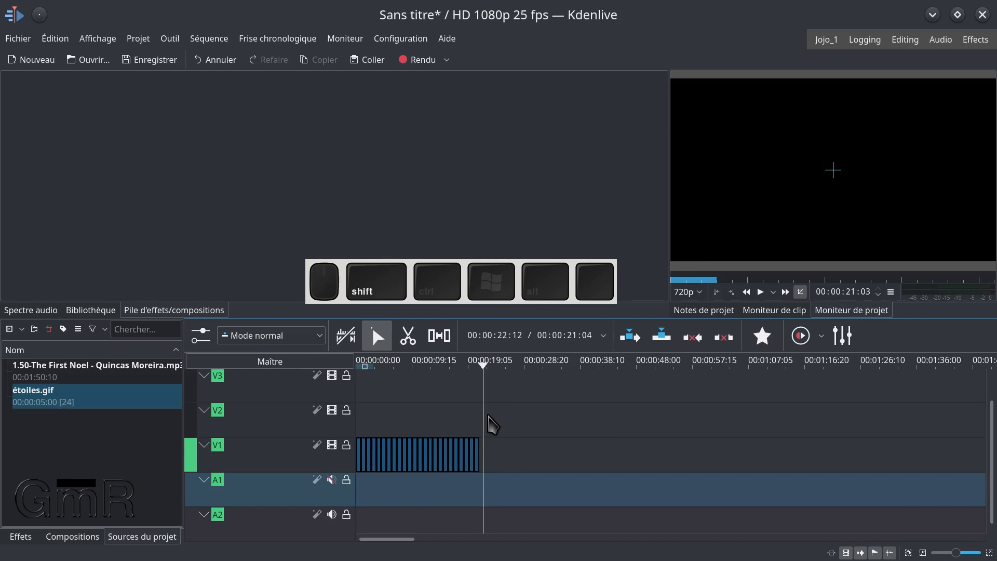
pyautogui.moveTo(489, 415); pyautogui.dragTo(316, 482)
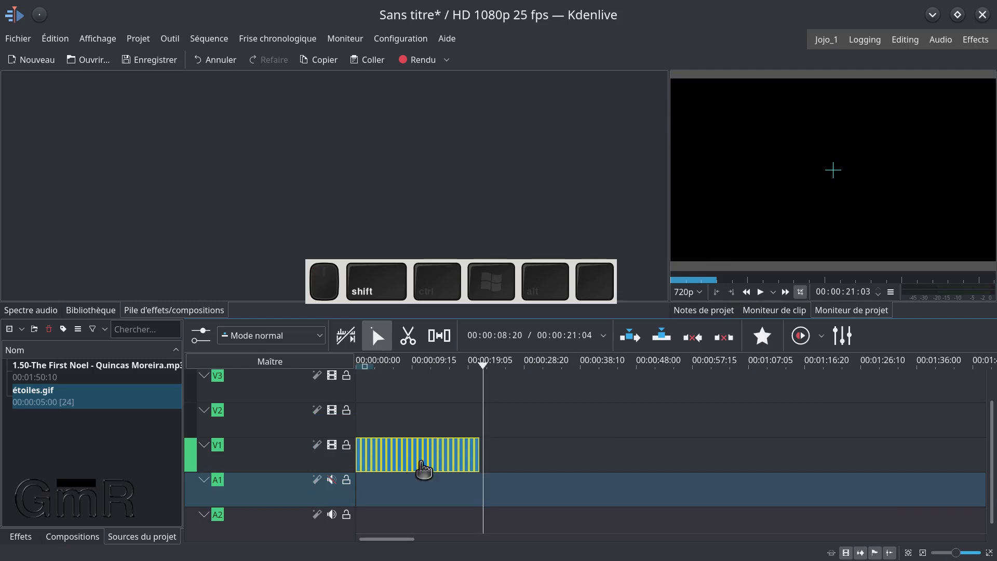
pyautogui.hotkey('ctrl', 'c')
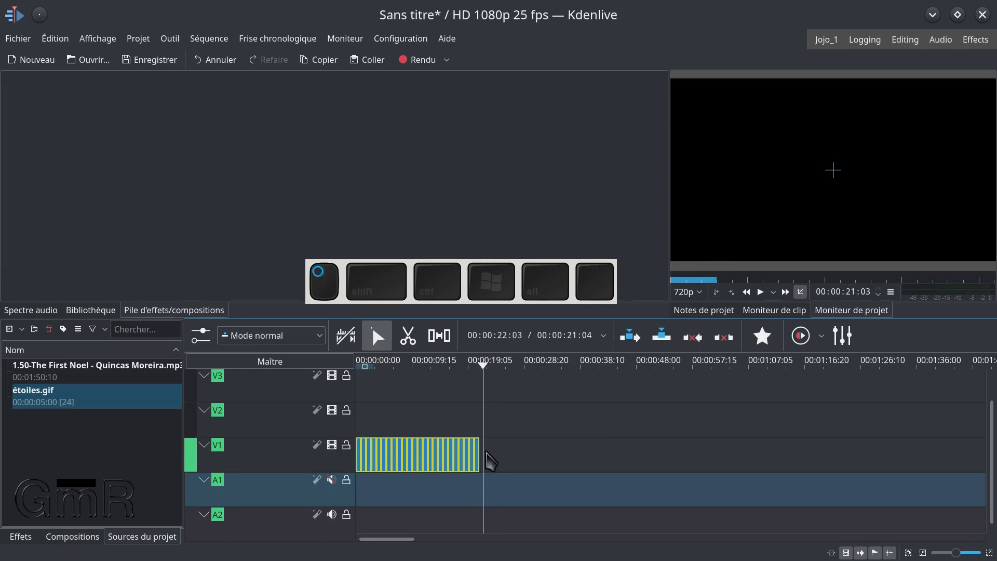
# - Paste the twenty-four copied étoiles.gif clips at 00:00:21:03, directly after the existing row, with V1 as the active track
pyautogui.click(486, 452)
pyautogui.hotkey('alt', 'Left')
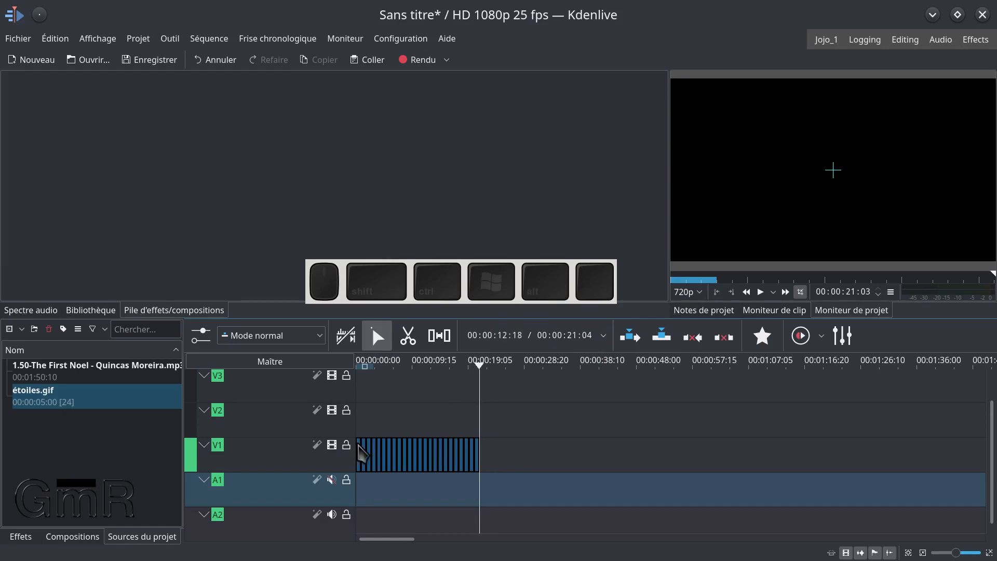
pyautogui.click(260, 457)
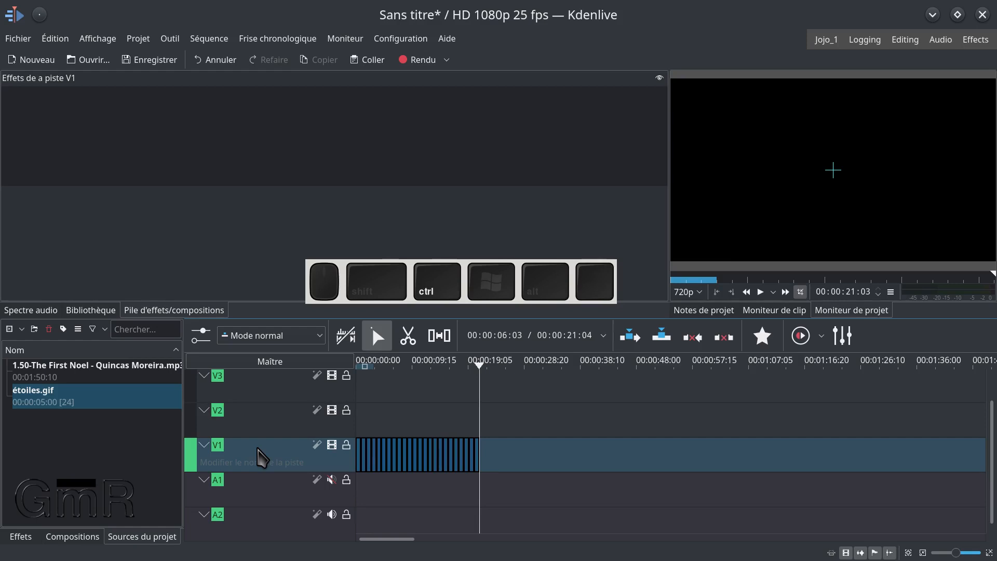
pyautogui.hotkey('ctrl', 'v')
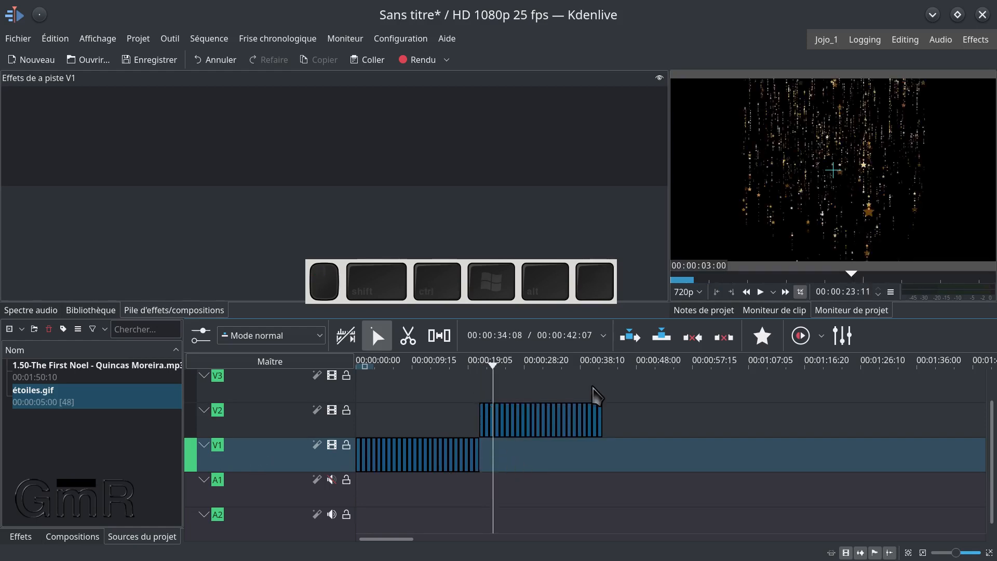
pyautogui.press('shift')
pyautogui.moveTo(474, 387); pyautogui.dragTo(612, 444)
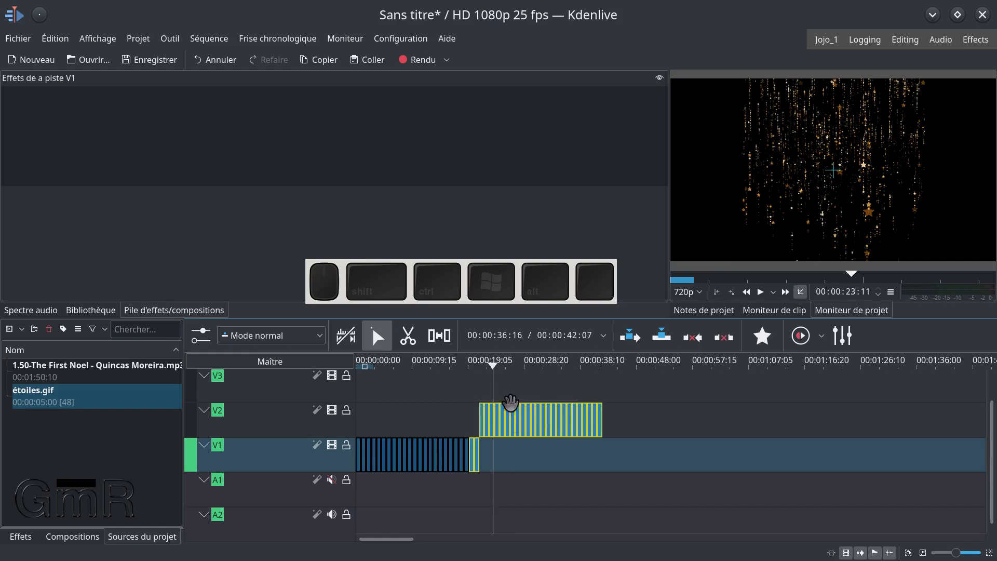
pyautogui.click(486, 415)
pyautogui.moveTo(478, 460)
pyautogui.mouseDown()
pyautogui.moveTo(492, 469)
pyautogui.moveTo(478, 469)
pyautogui.mouseUp()
pyautogui.click(543, 474)
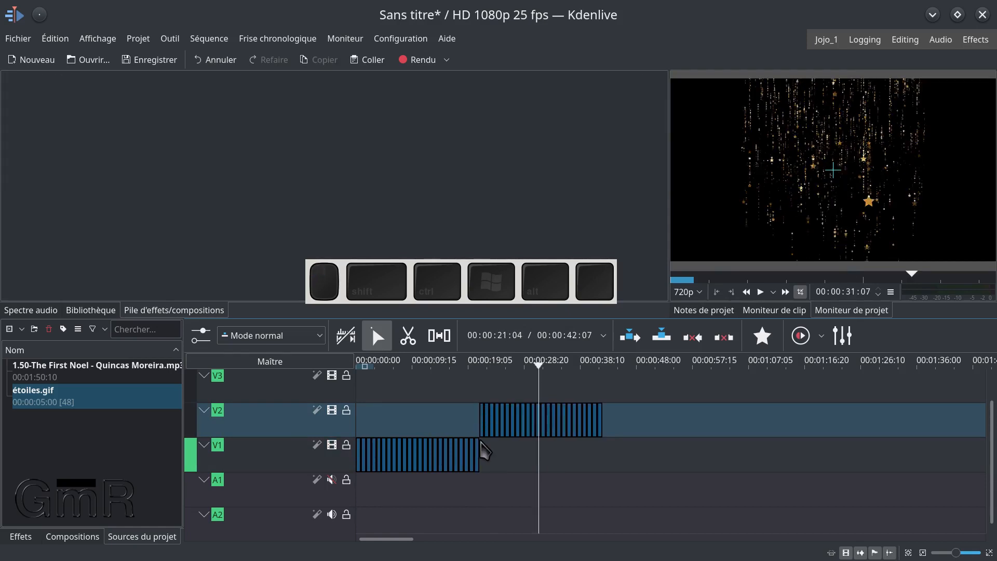
# - Select only the pasted étoiles.gif clips on V2 and move them down to V1, directly after the first row
pyautogui.moveTo(480, 442); pyautogui.dragTo(592, 419)
pyautogui.click(509, 434)
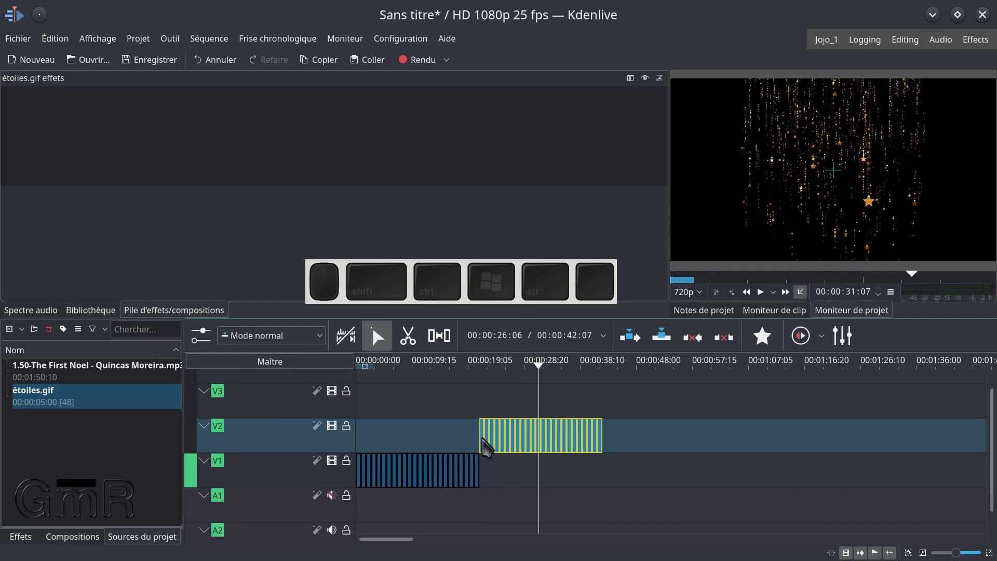
pyautogui.moveTo(483, 461); pyautogui.dragTo(482, 479)
pyautogui.moveTo(496, 433); pyautogui.dragTo(595, 453)
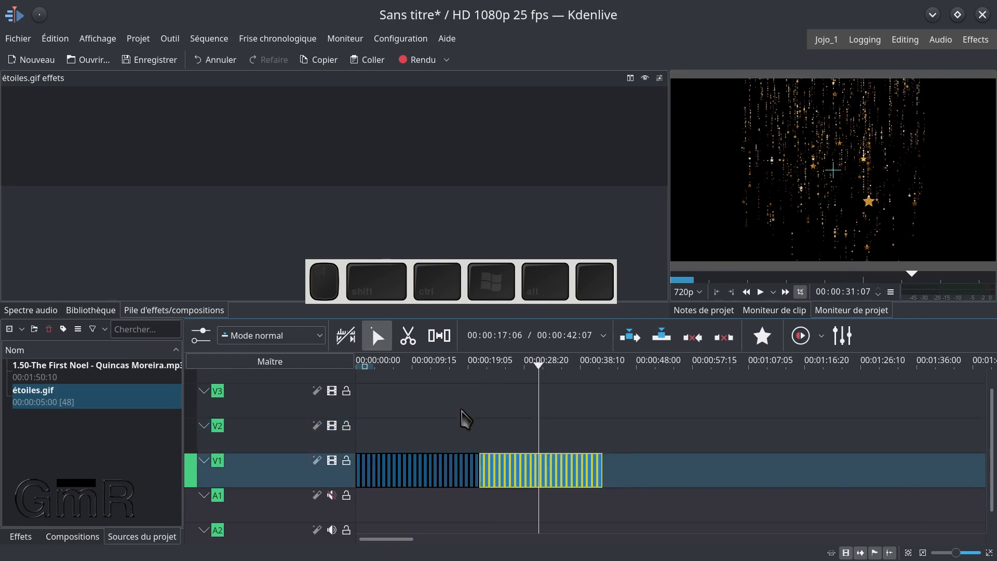
# - Select all forty-eight étoiles.gif clips on V1 and copy them
pyautogui.click(612, 427)
pyautogui.moveTo(612, 430); pyautogui.dragTo(504, 480)
pyautogui.click(606, 438)
pyautogui.moveTo(607, 438); pyautogui.dragTo(268, 476)
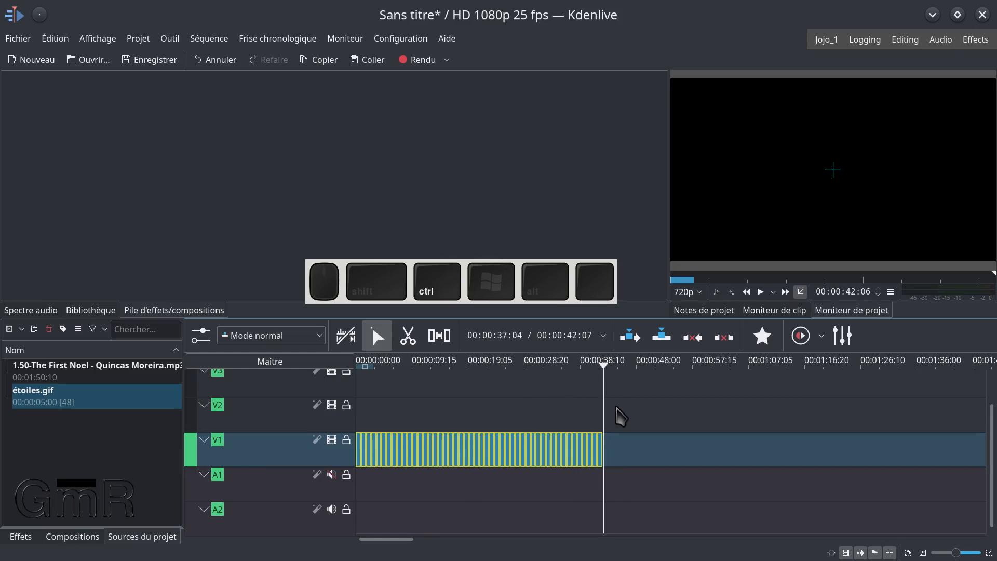
pyautogui.hotkey('ctrl', 'c')
# - Paste the forty-eight copied clips twice, each time a little beyond the end of the preceding group
pyautogui.click(614, 451)
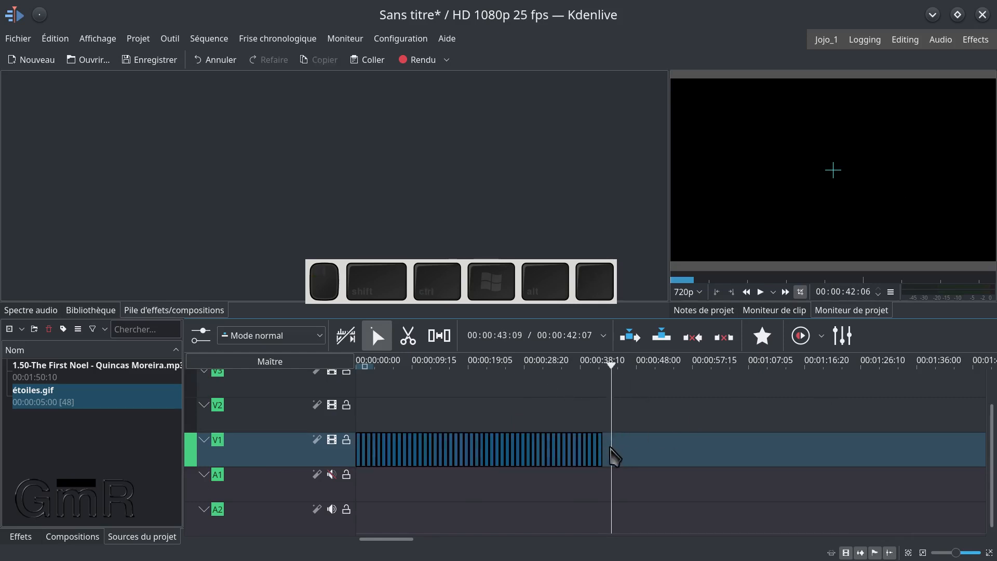
pyautogui.click(645, 452)
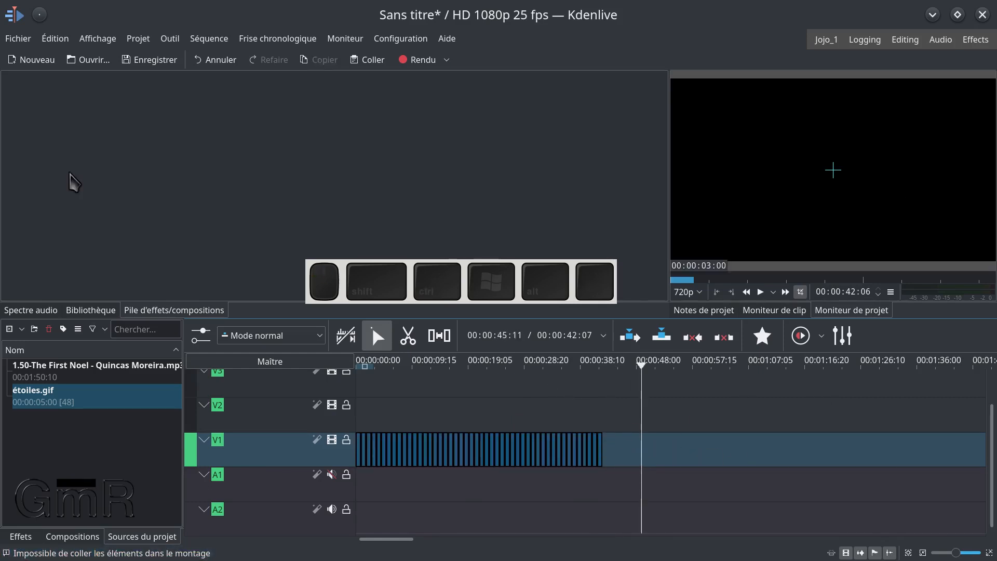
pyautogui.hotkey('ctrl', 'v')
pyautogui.click(889, 451)
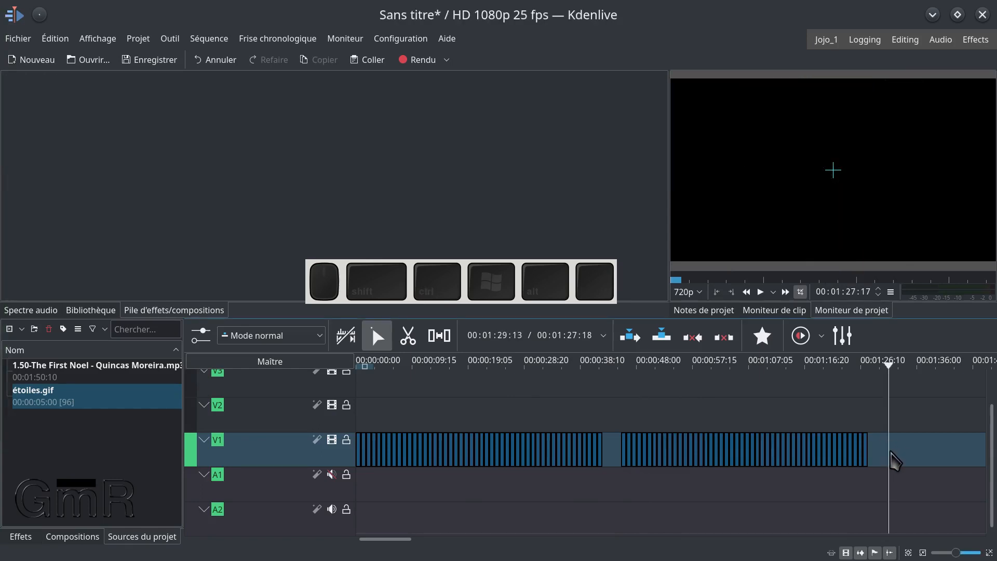
pyautogui.hotkey('ctrl', 'v')
# - Close the gap between the first and second groups of forty-eight étoiles.gif clips on V1 with the spacer tool
pyautogui.press('m')
pyautogui.click(634, 452)
pyautogui.moveTo(625, 448); pyautogui.dragTo(582, 448)
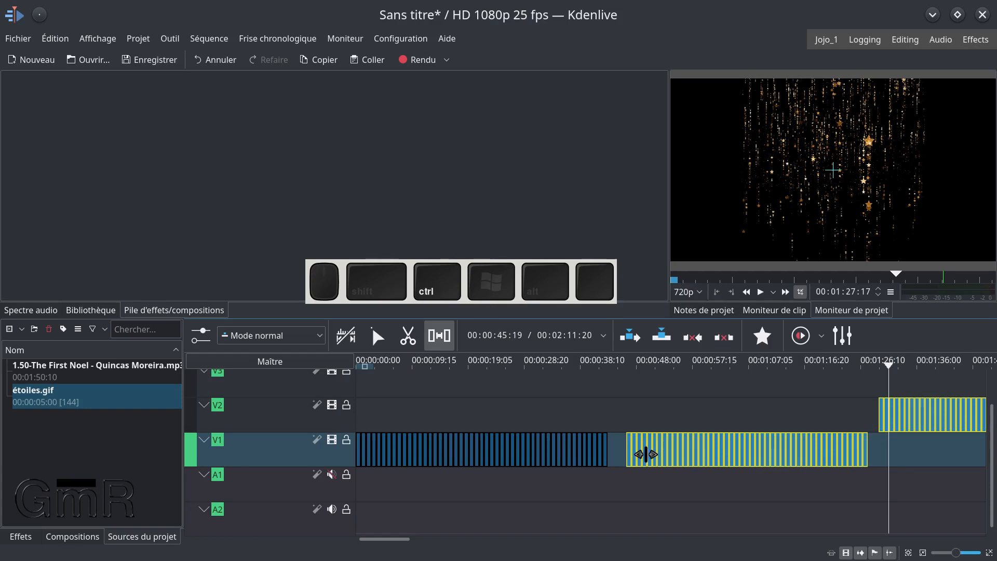
pyautogui.moveTo(646, 455); pyautogui.dragTo(625, 453)
pyautogui.scroll(-3, 817, 436)
# - Move the last pasted group from V2 down to V1 and close the gap before it with the spacer tool
pyautogui.press('s')
pyautogui.click(667, 380)
pyautogui.moveTo(671, 389); pyautogui.dragTo(898, 457)
pyautogui.click(674, 423)
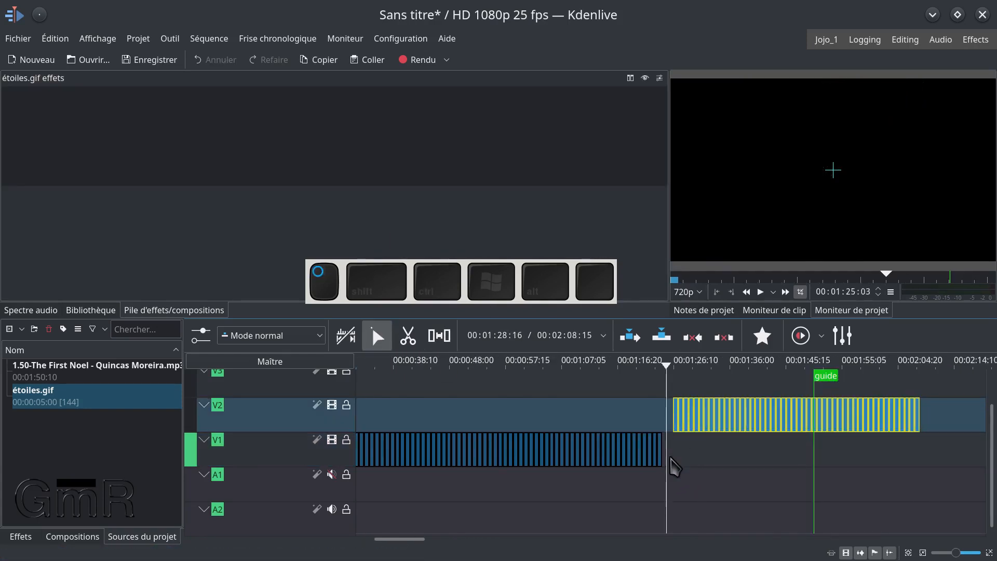
pyautogui.moveTo(674, 423); pyautogui.dragTo(676, 451)
pyautogui.press('m')
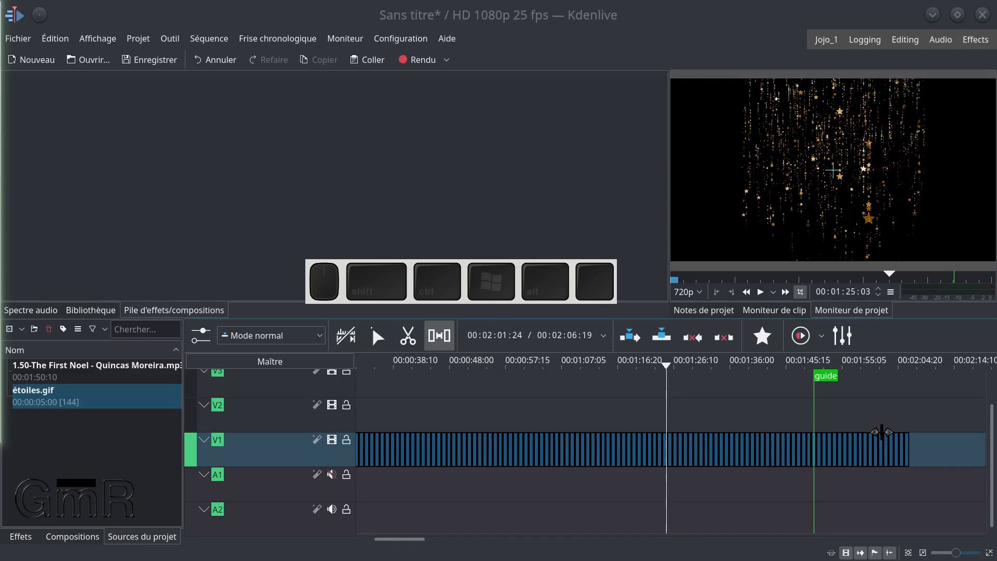
# - Select all étoiles.gif clips on V1 that start beyond the guide and delete them
pyautogui.scroll(4, 783, 433)
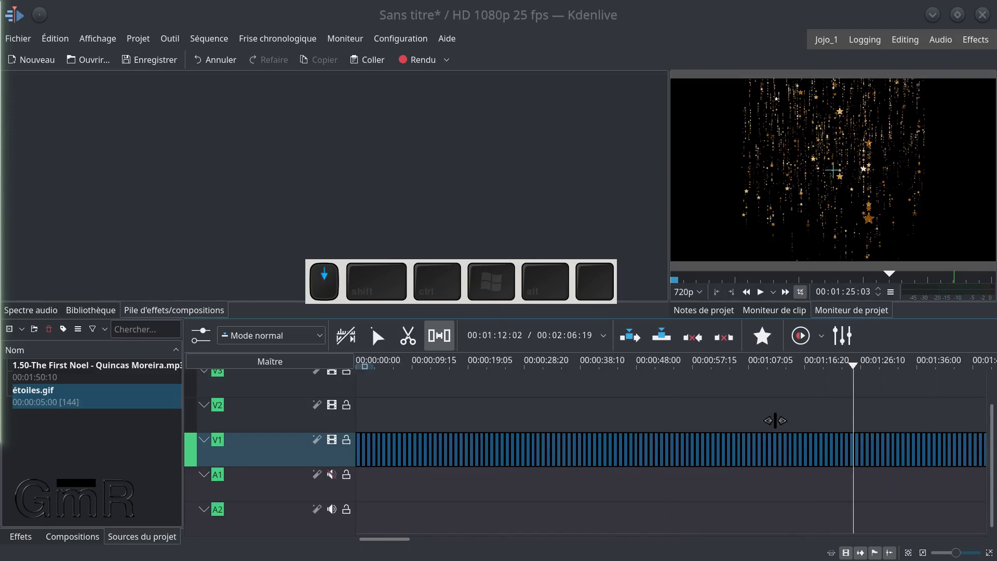
pyautogui.scroll(-4, 765, 433)
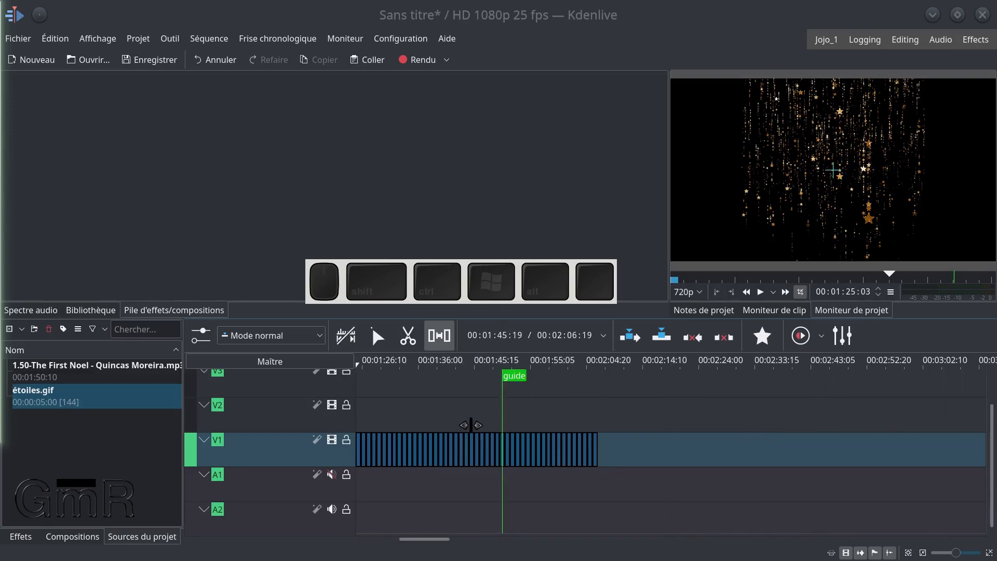
pyautogui.keyDown('ctrl'); pyautogui.scroll(2, 542, 452); pyautogui.keyUp('ctrl')
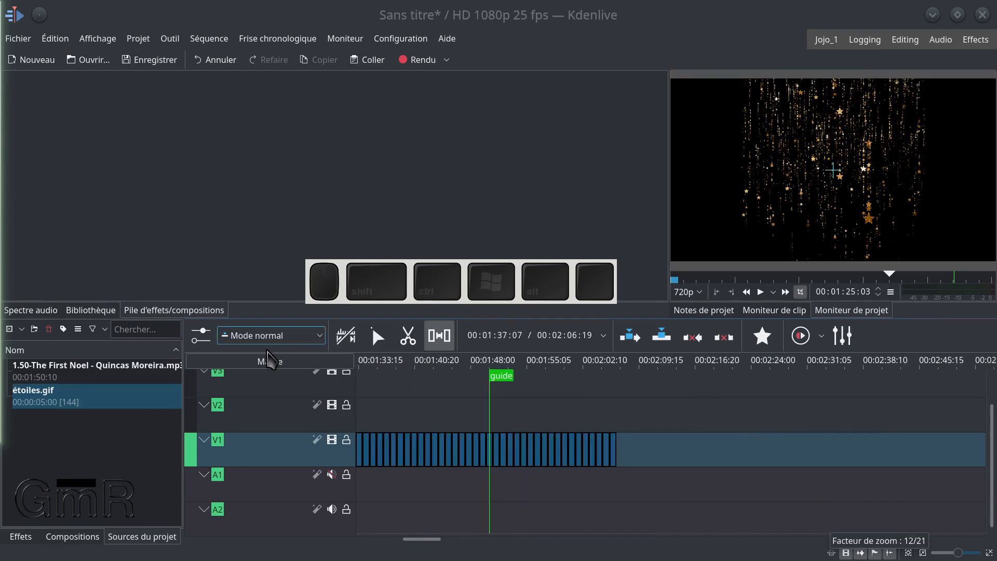
pyautogui.click(377, 338)
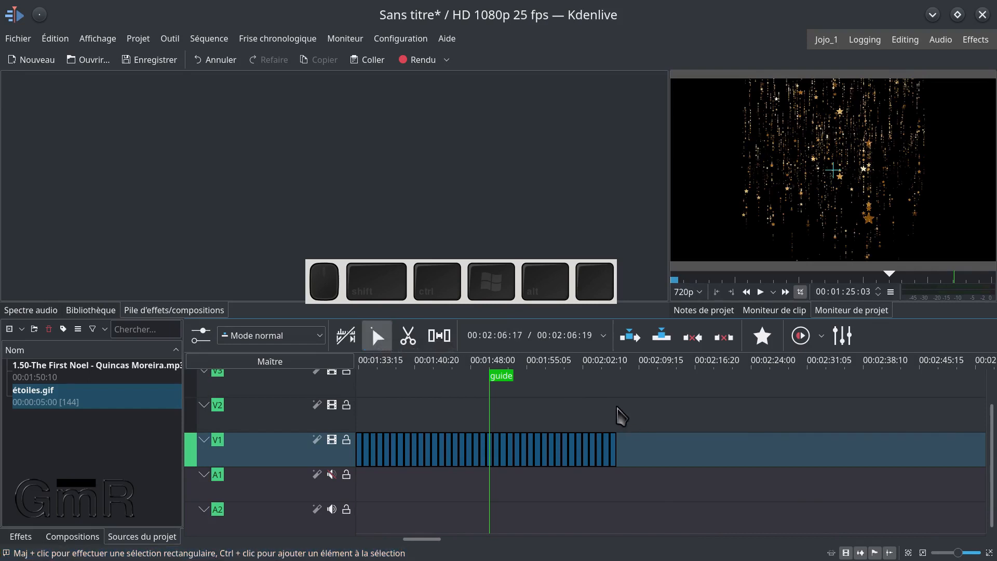
pyautogui.keyDown('shift'); pyautogui.click(617, 407); pyautogui.keyUp('shift')
pyautogui.moveTo(625, 404); pyautogui.dragTo(494, 490)
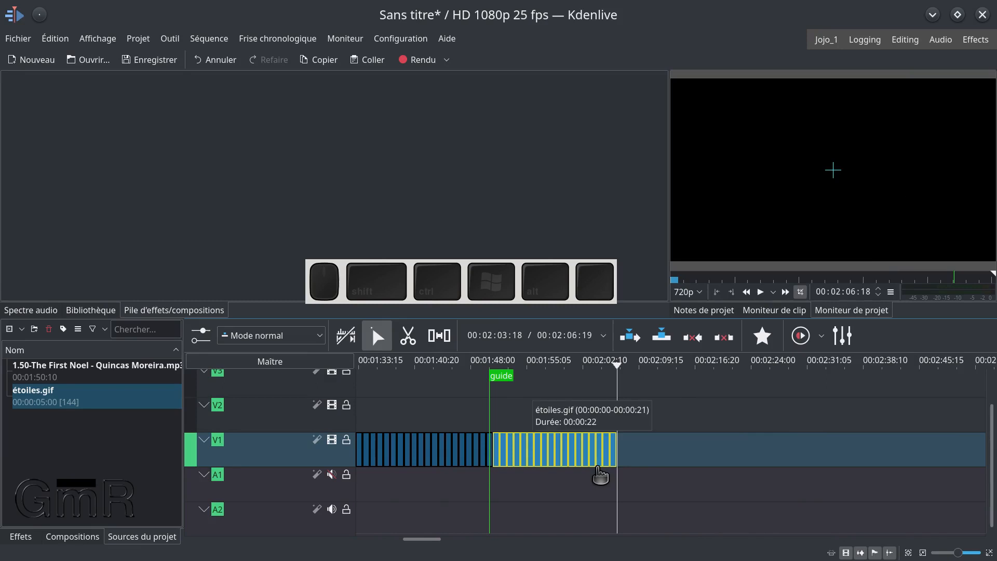
pyautogui.scroll(1, 540, 416)
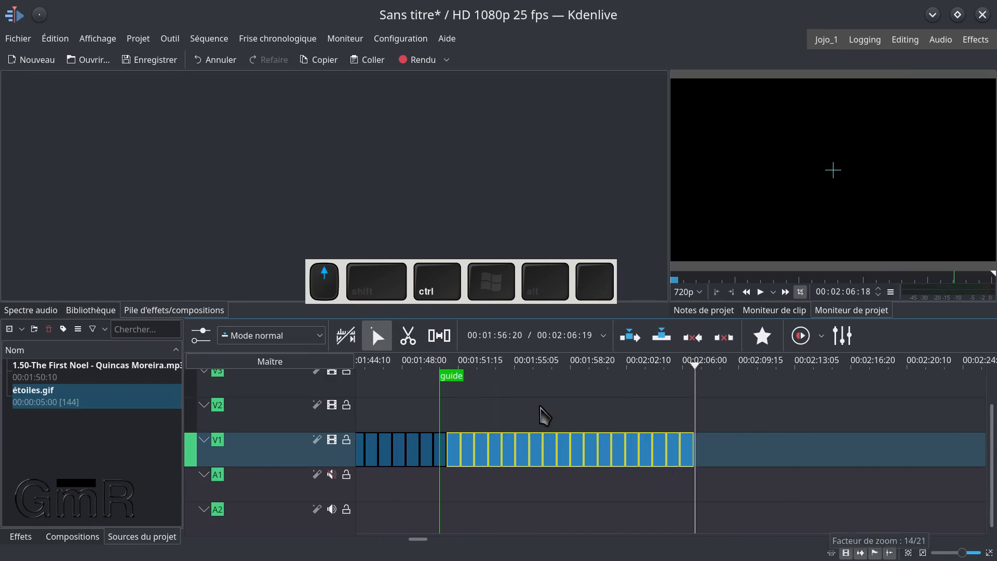
pyautogui.scroll(1, 488, 418)
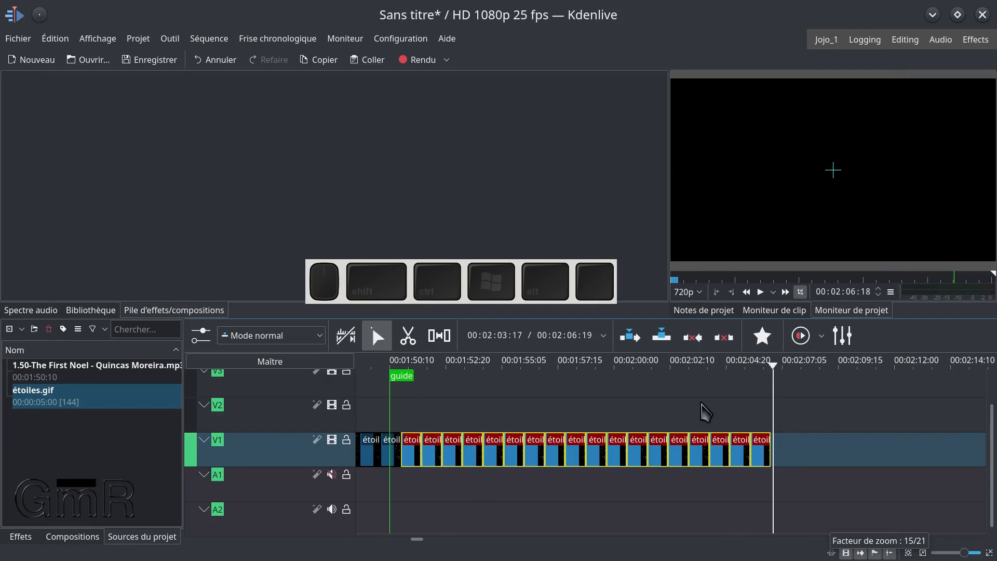
pyautogui.press('Delete')
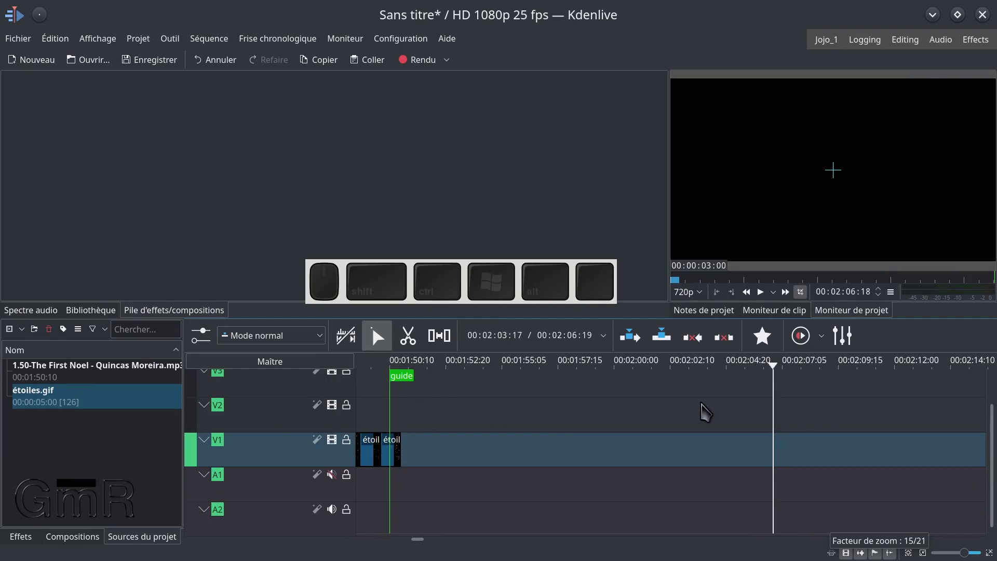
# - Trim the end of the last étoiles.gif clip on V1 back to the guide
pyautogui.click(400, 448)
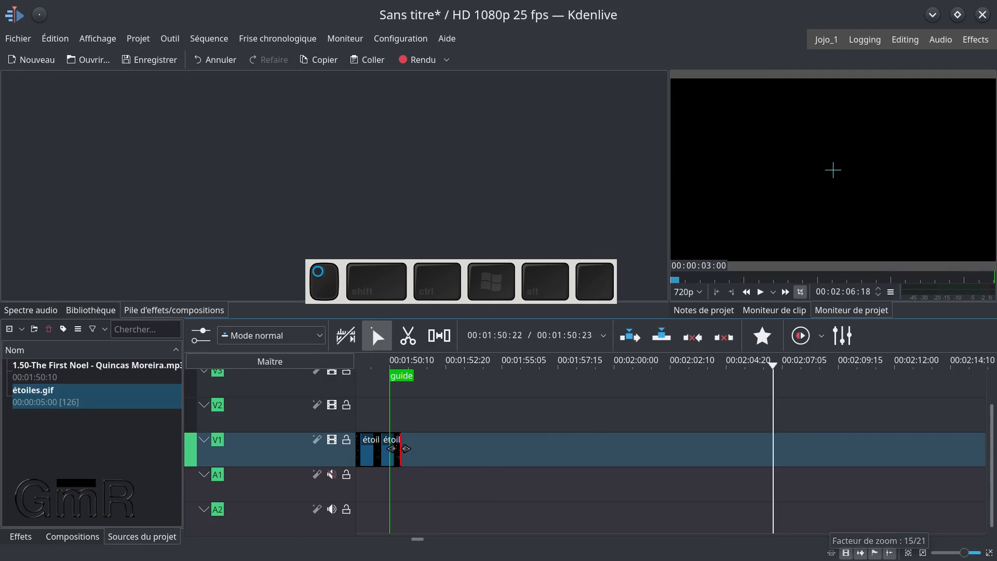
pyautogui.moveTo(399, 449); pyautogui.dragTo(387, 450)
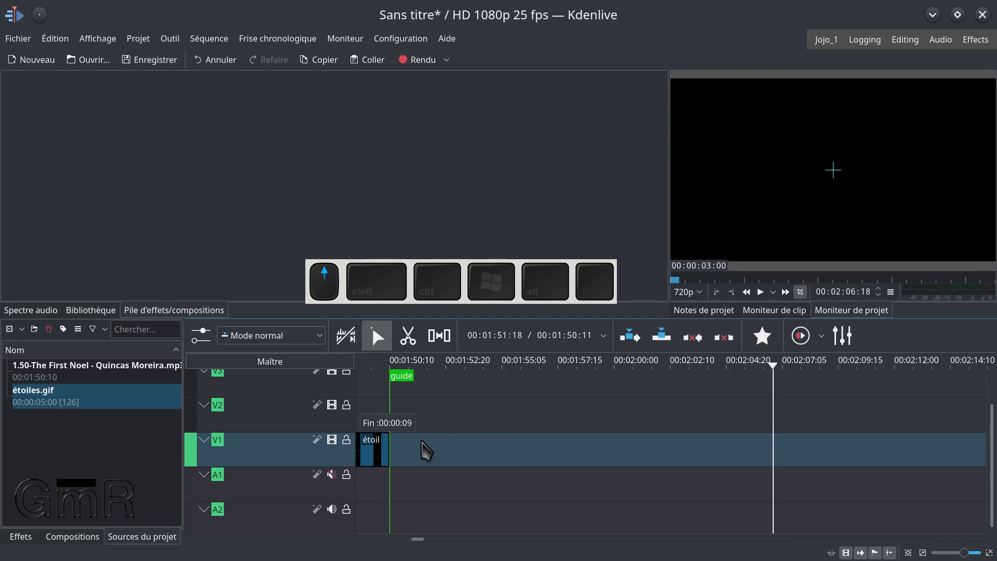
pyautogui.scroll(5, 423, 452)
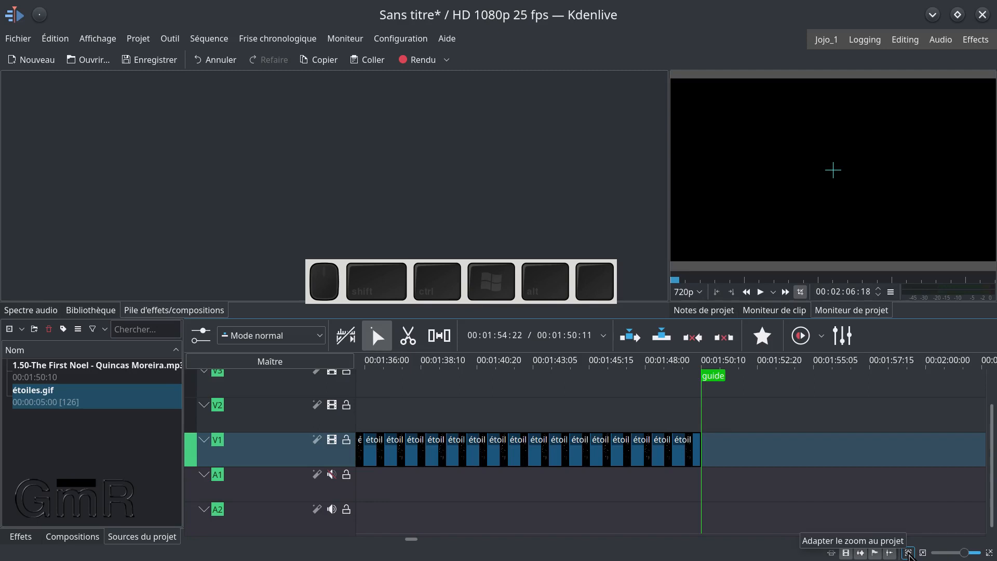
# - Select the entire row of étoiles.gif clips on V1 and group the clips
pyautogui.click(909, 554)
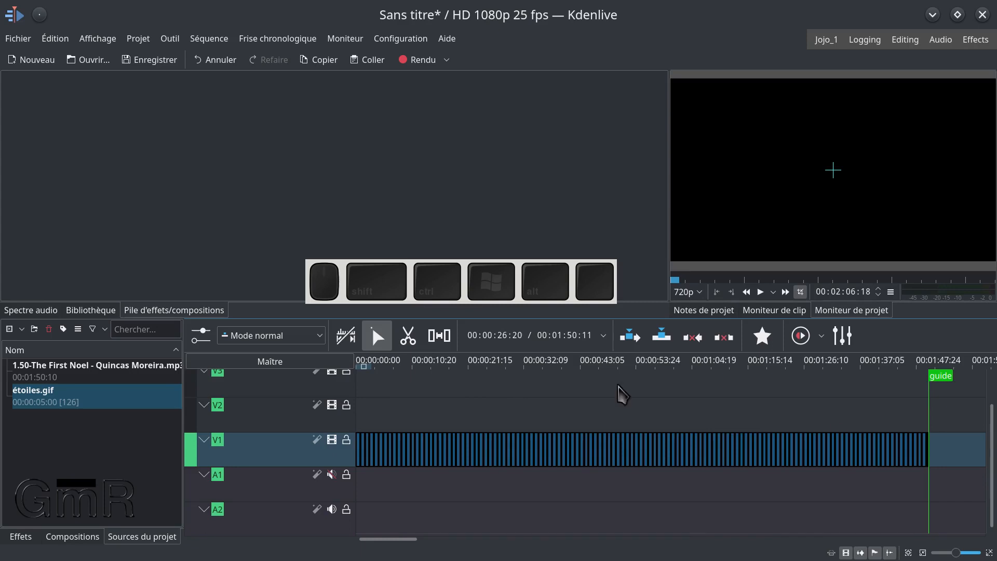
pyautogui.moveTo(938, 402); pyautogui.dragTo(324, 487)
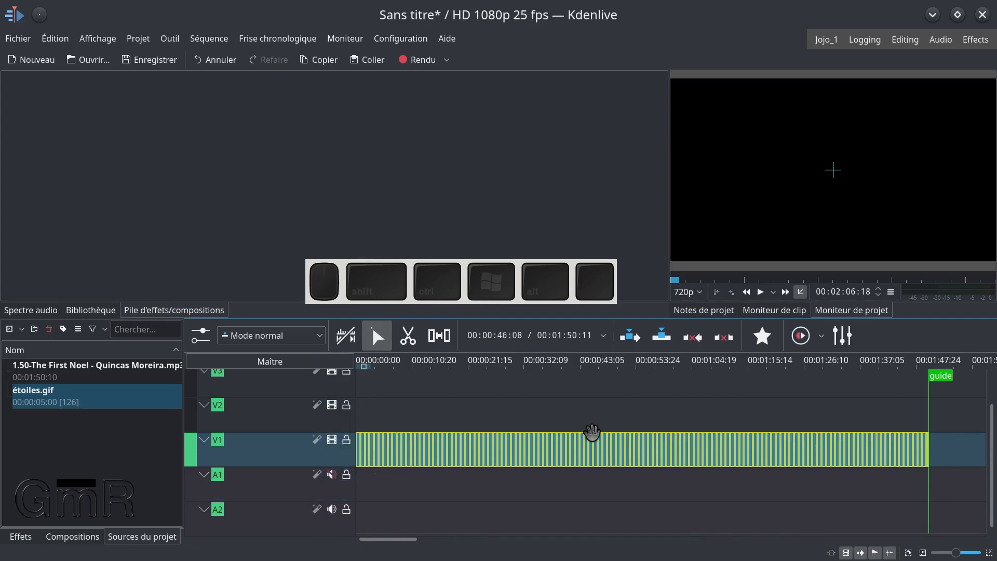
pyautogui.rightClick(590, 446)
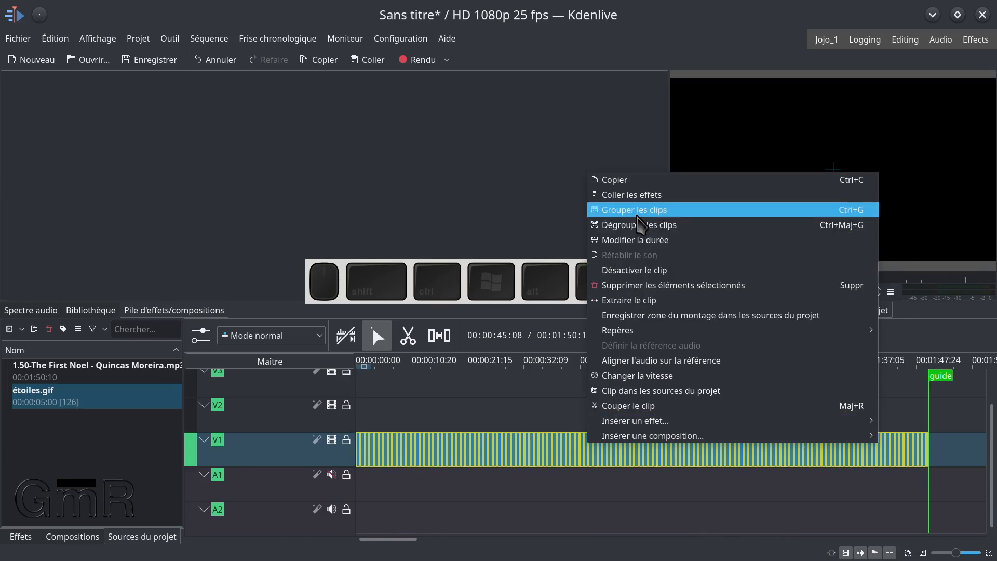
pyautogui.click(639, 211)
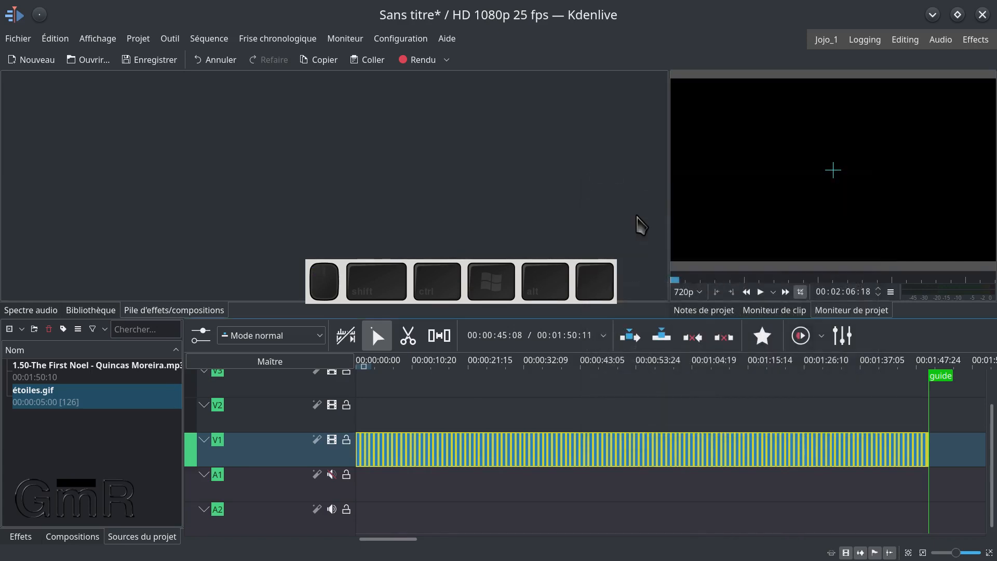
# - Play a short stretch of the looping animation near the start of the timeline and pause it
pyautogui.click(369, 413)
pyautogui.press('space')
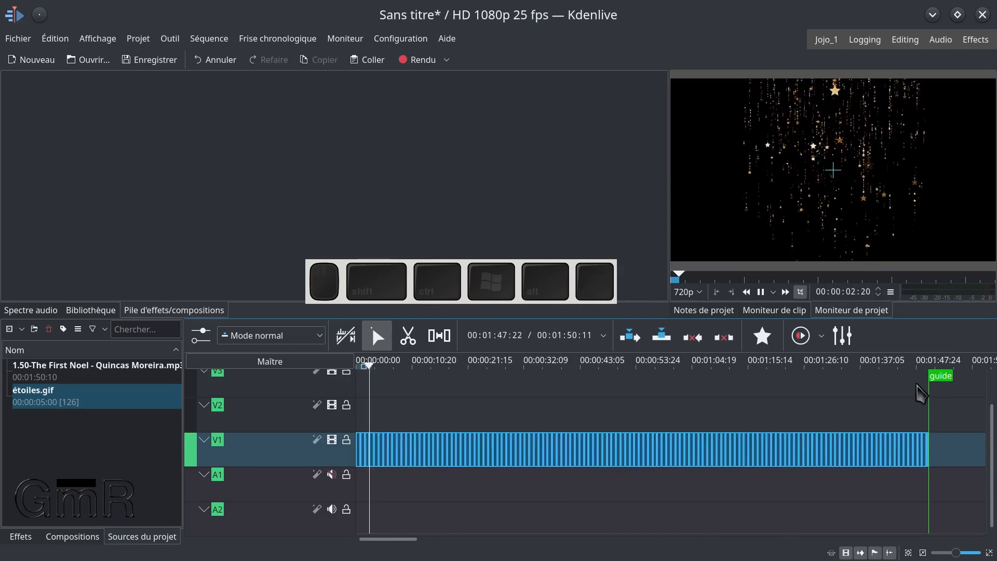
pyautogui.press('space')
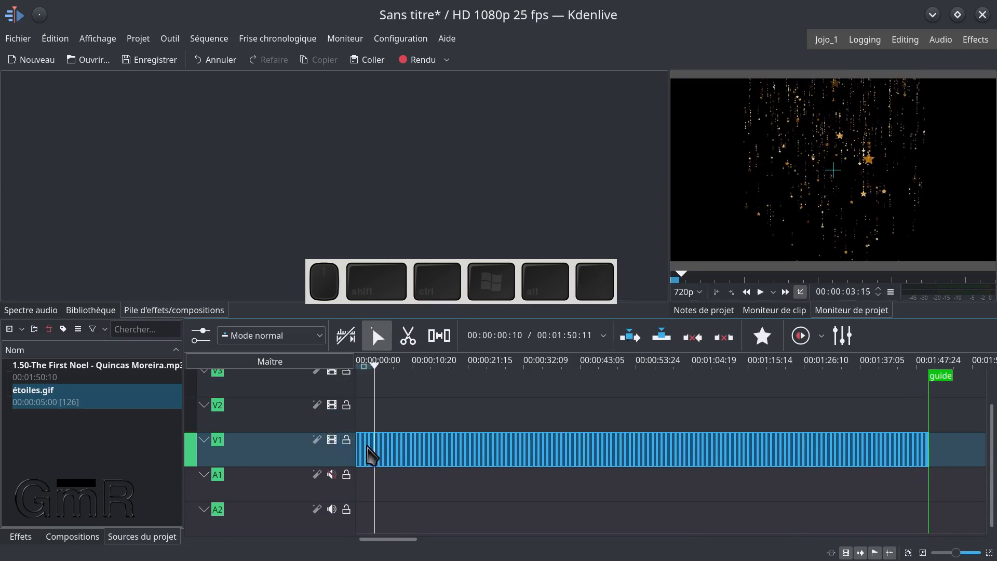
# - Move the grouped étoiles.gif clips from V1 up to V3 and save the project as demo.kdenlive
pyautogui.click(390, 448)
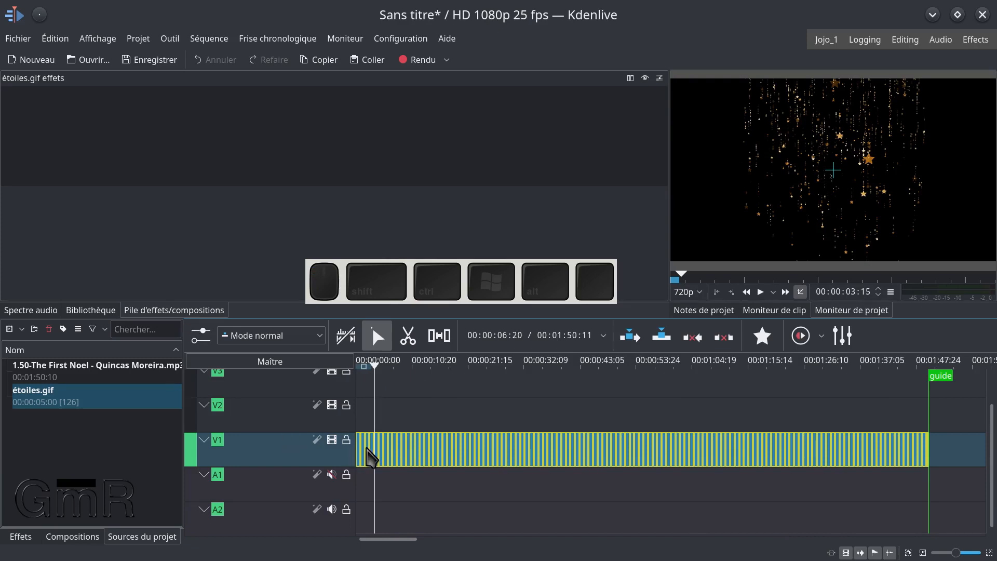
pyautogui.click(361, 444)
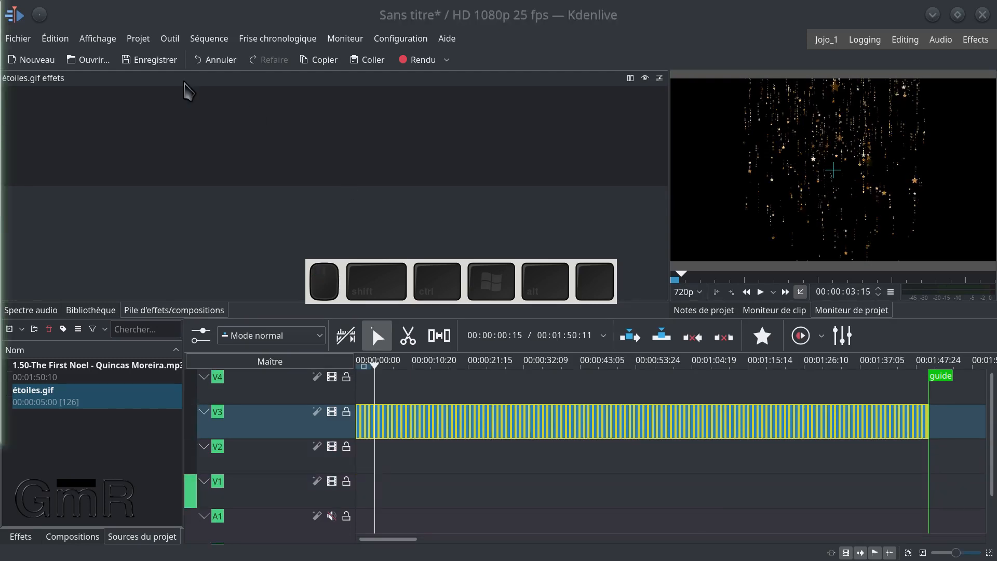
pyautogui.click(160, 61)
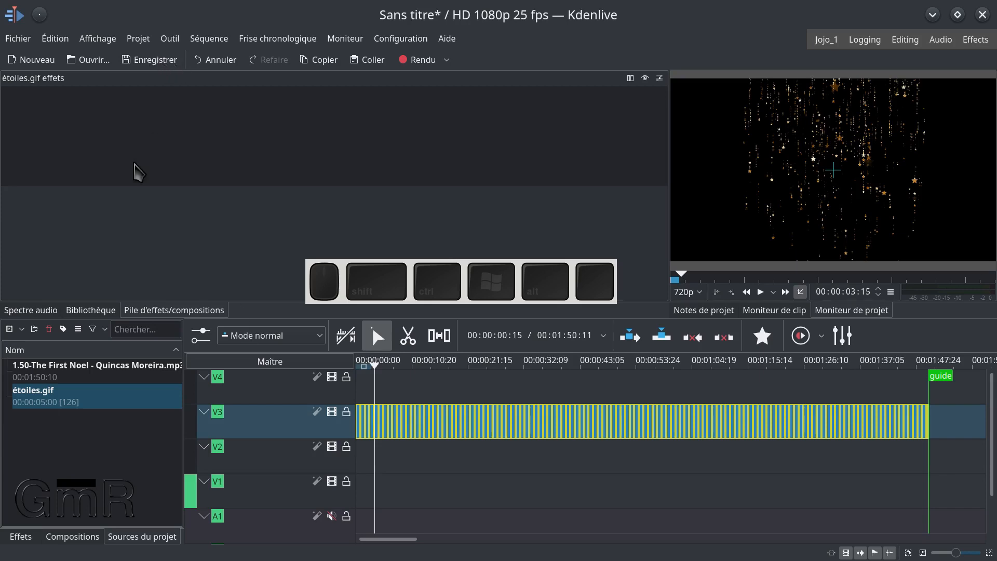
pyautogui.click(148, 61)
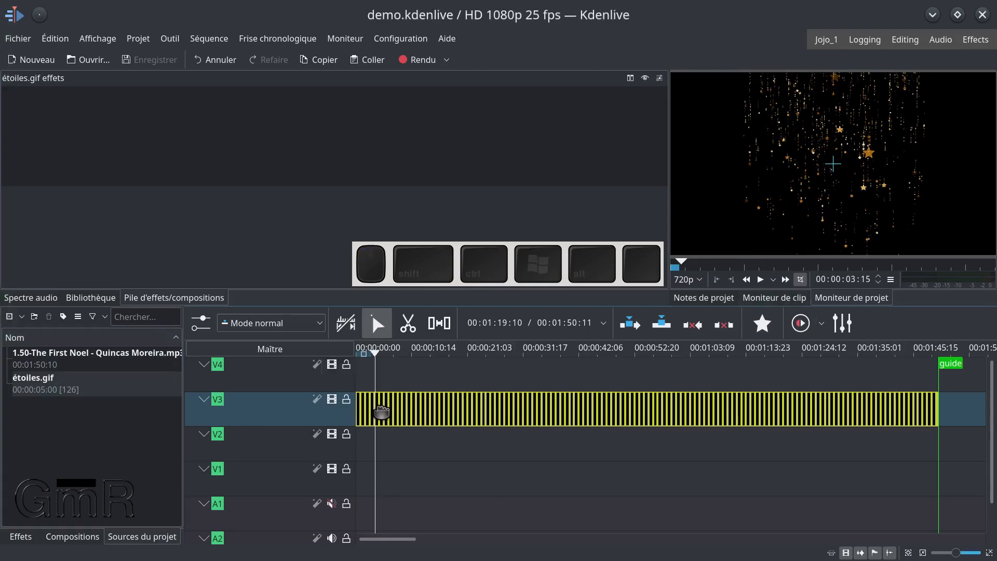
# - Copy the grouped étoiles.gif clips from V3, paste them on V1 and align the copy with the timeline's start
pyautogui.rightClick(382, 411)
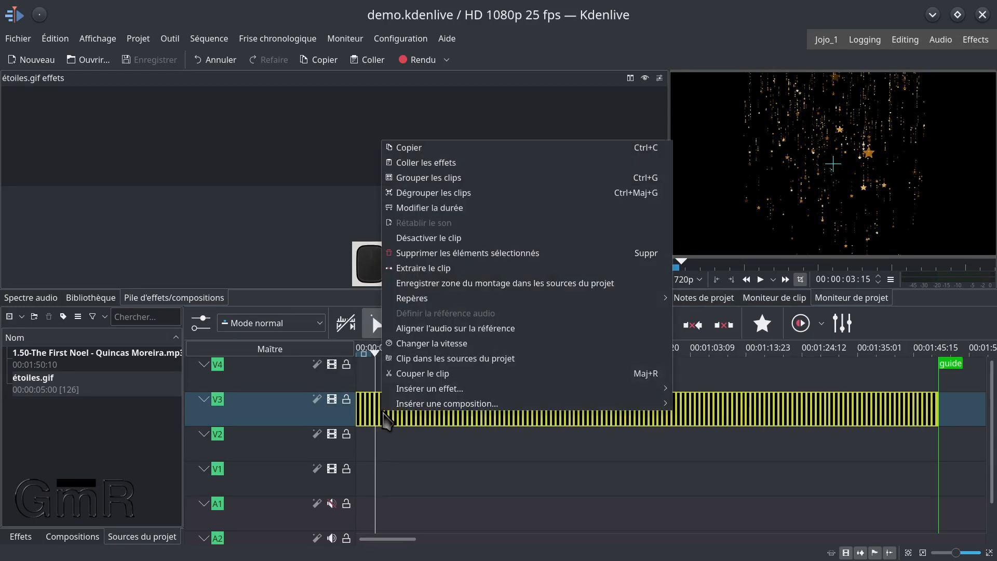
pyautogui.click(436, 148)
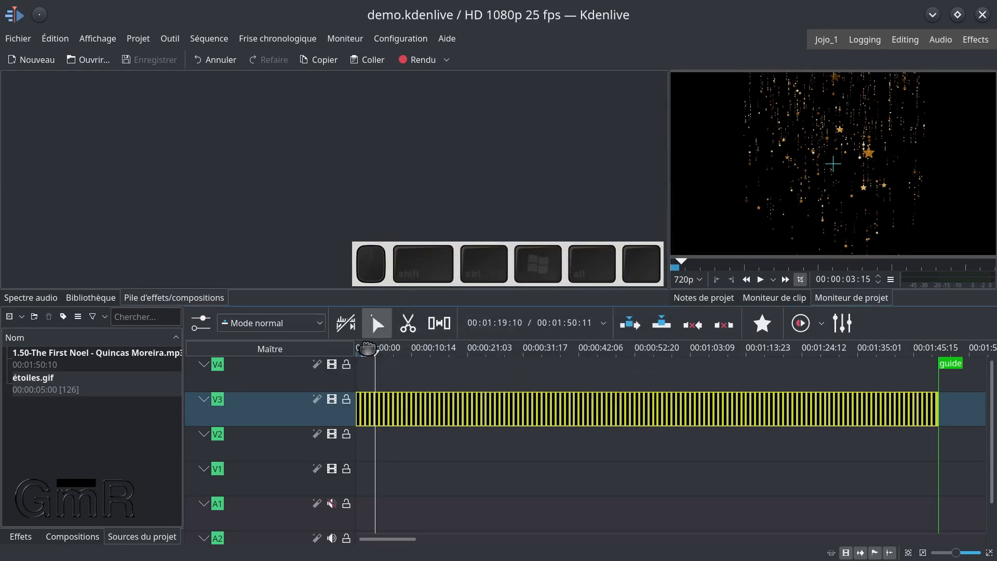
pyautogui.click(383, 474)
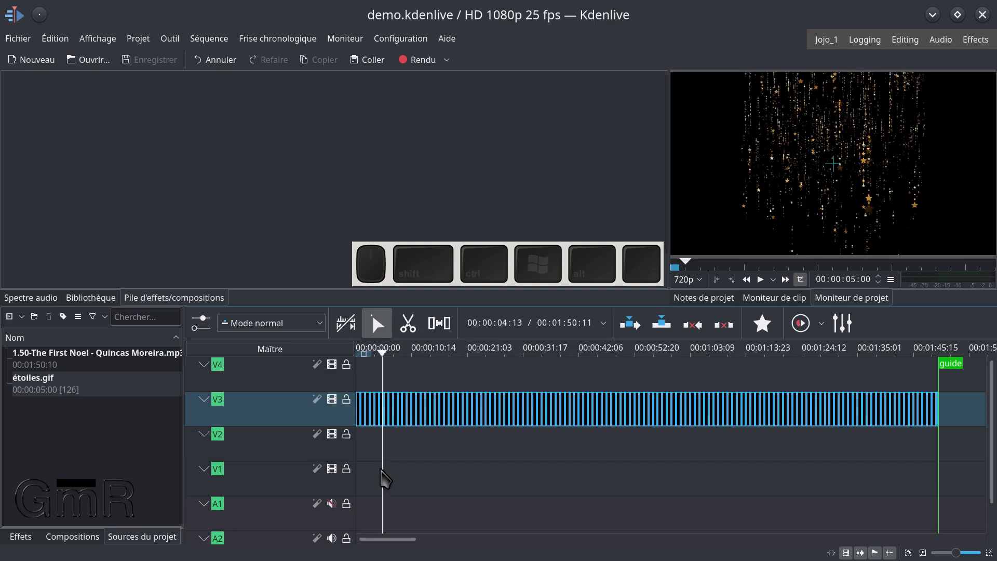
pyautogui.hotkey('ctrl', 'v')
pyautogui.click(416, 474)
pyautogui.click(404, 470)
pyautogui.moveTo(405, 470); pyautogui.dragTo(406, 470)
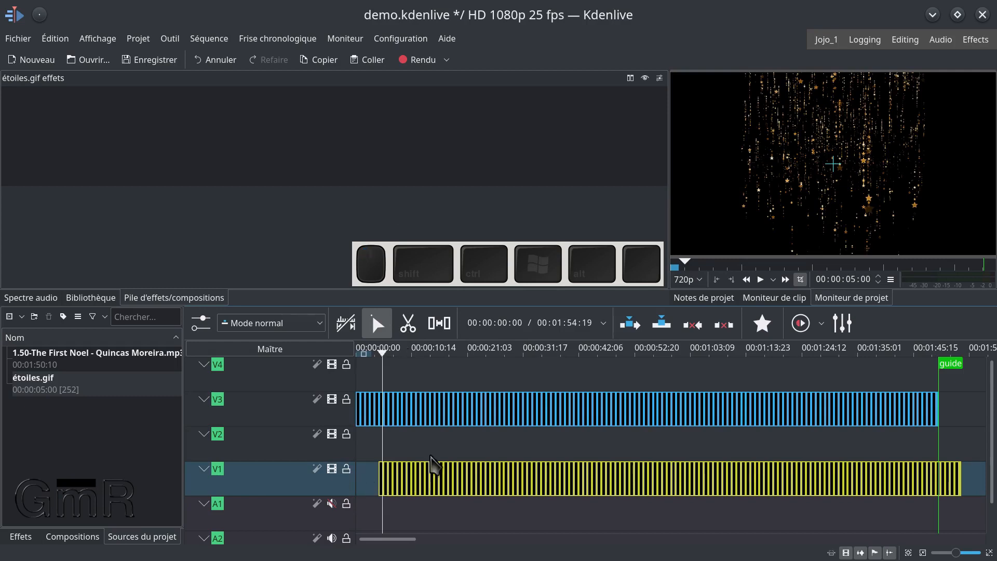
pyautogui.moveTo(390, 472); pyautogui.dragTo(355, 469)
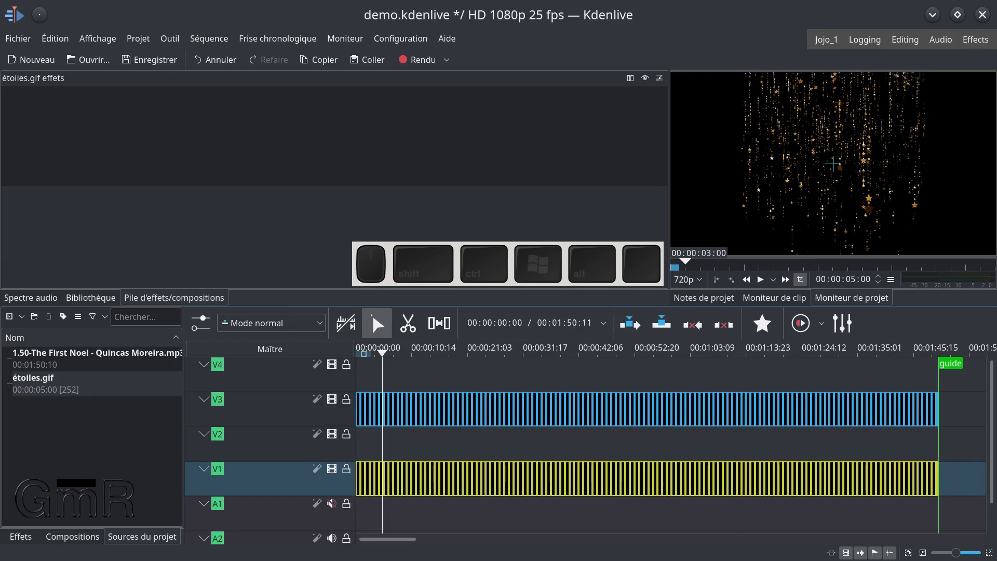
# - Place the First Noel music clip on audio track A1 from the timeline's start and save the project
pyautogui.moveTo(55, 353); pyautogui.dragTo(306, 518)
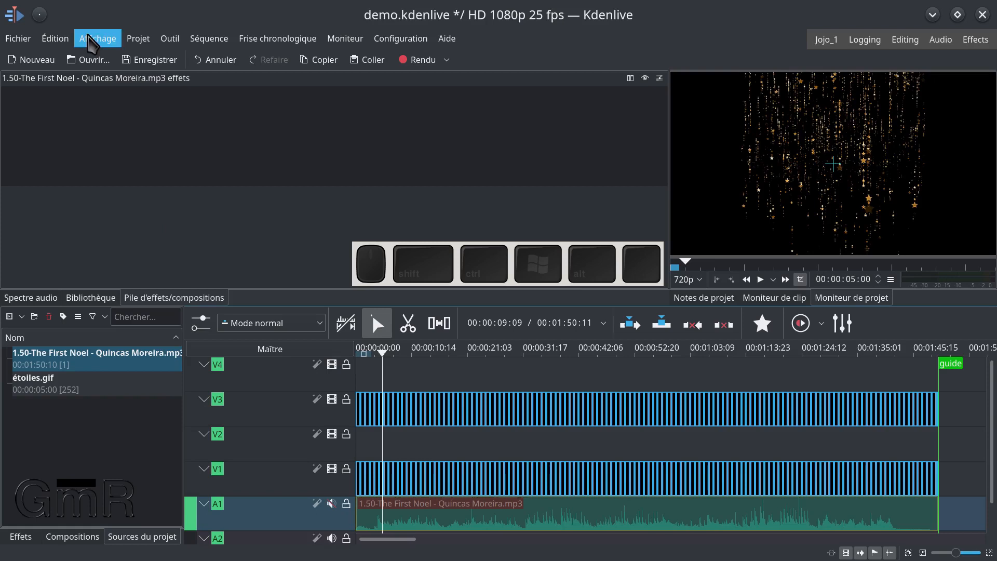
pyautogui.click(138, 62)
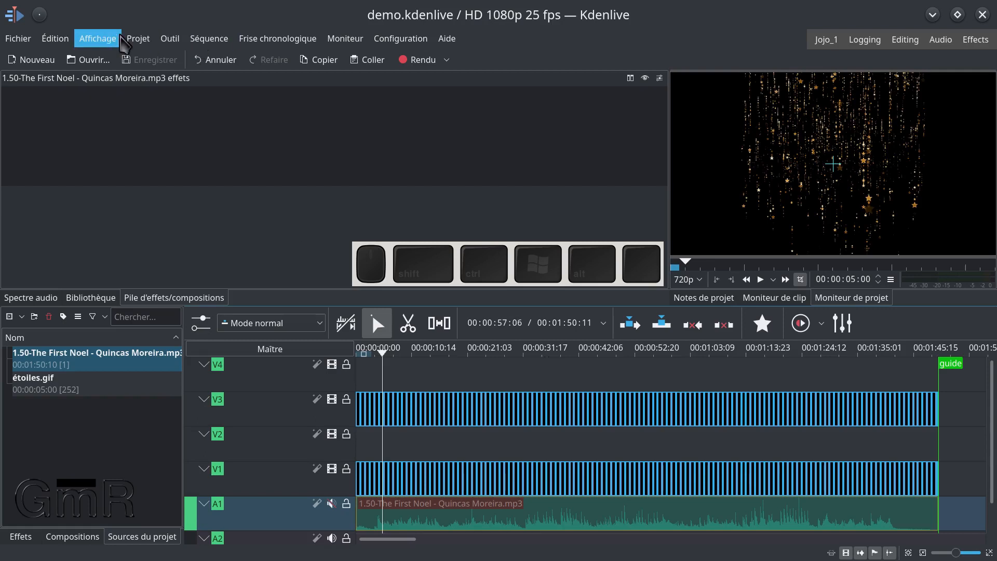
# - Start a new title clip in the project
pyautogui.click(130, 39)
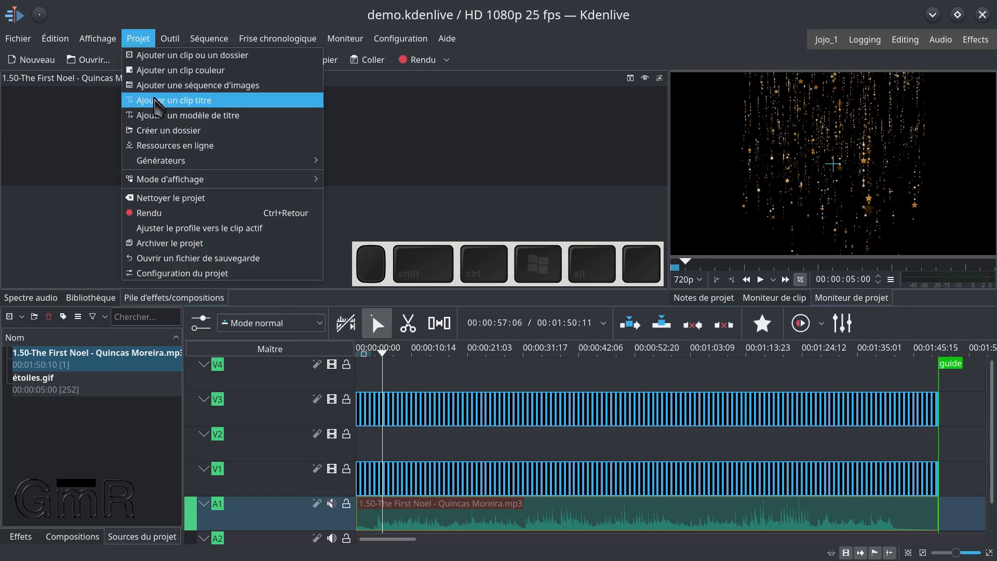
pyautogui.click(157, 101)
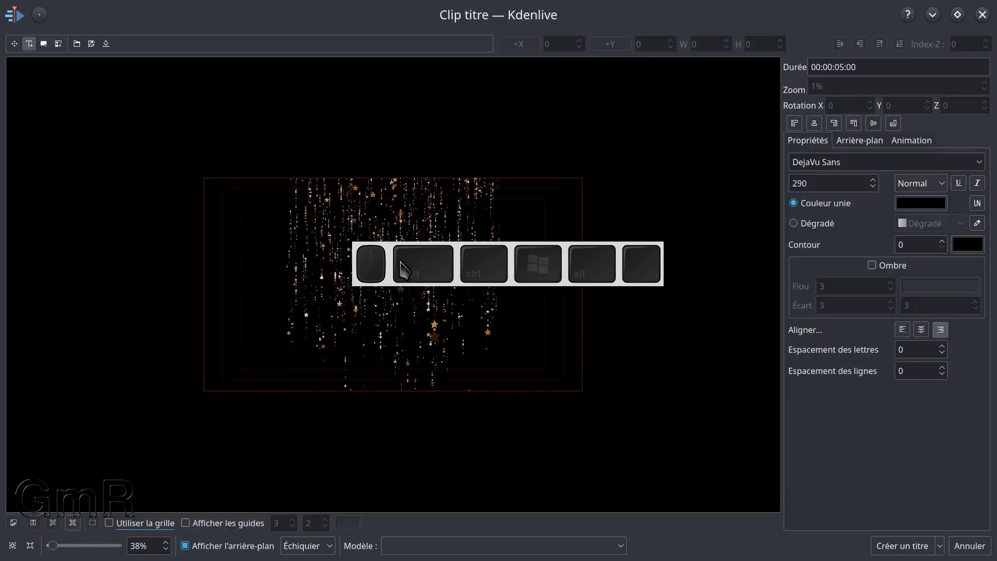
pyautogui.moveTo(389, 269); pyautogui.dragTo(425, 90)
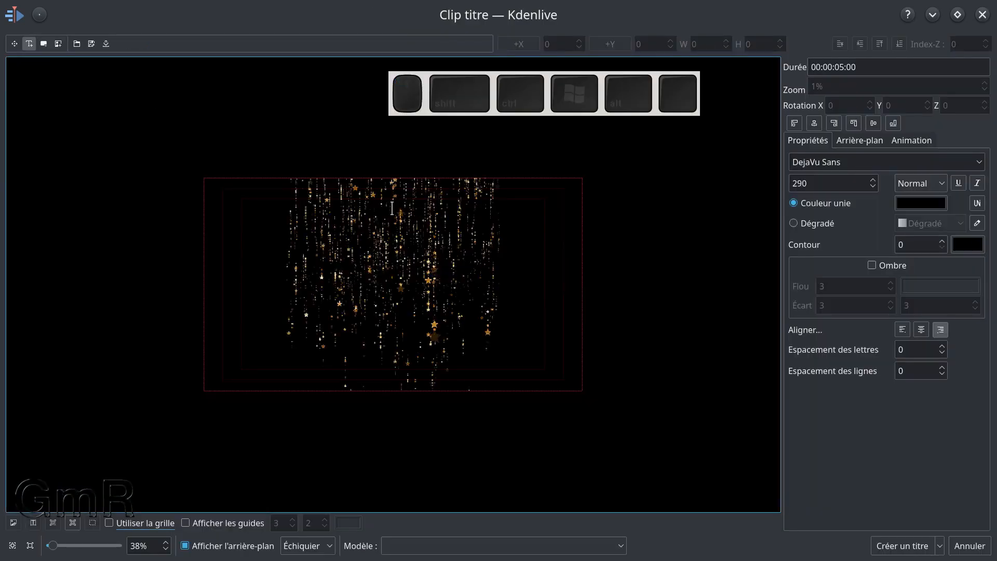
pyautogui.rightClick(424, 107)
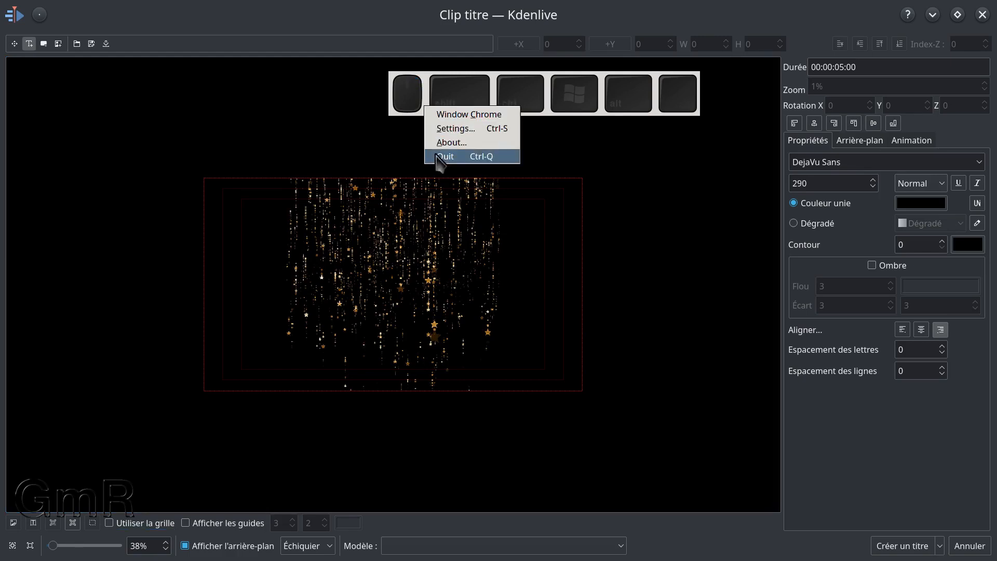
pyautogui.click(440, 157)
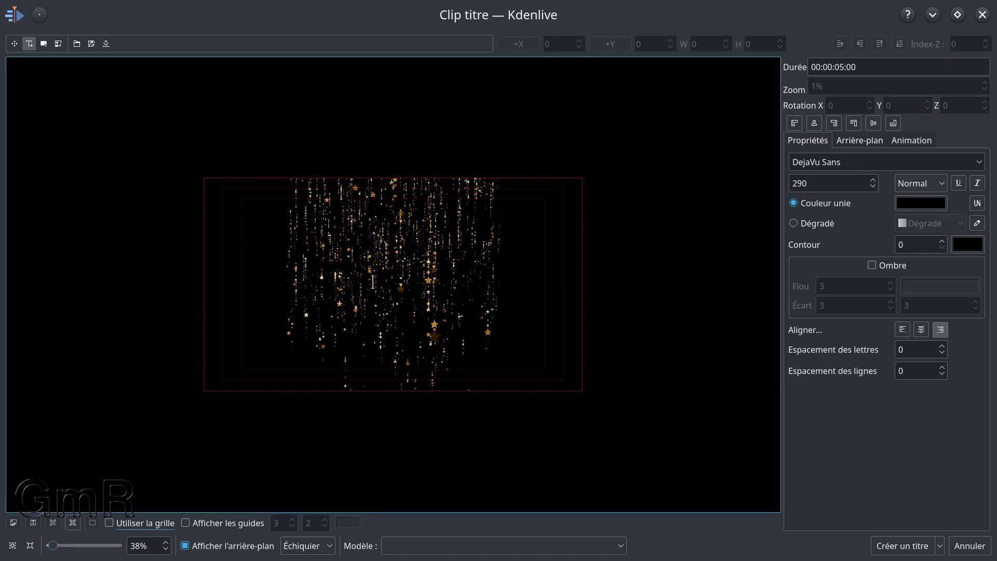
# - Add a text item over the falling stars reading "Joyeux" and "Noël" on separate lines with an empty line between
pyautogui.click(29, 47)
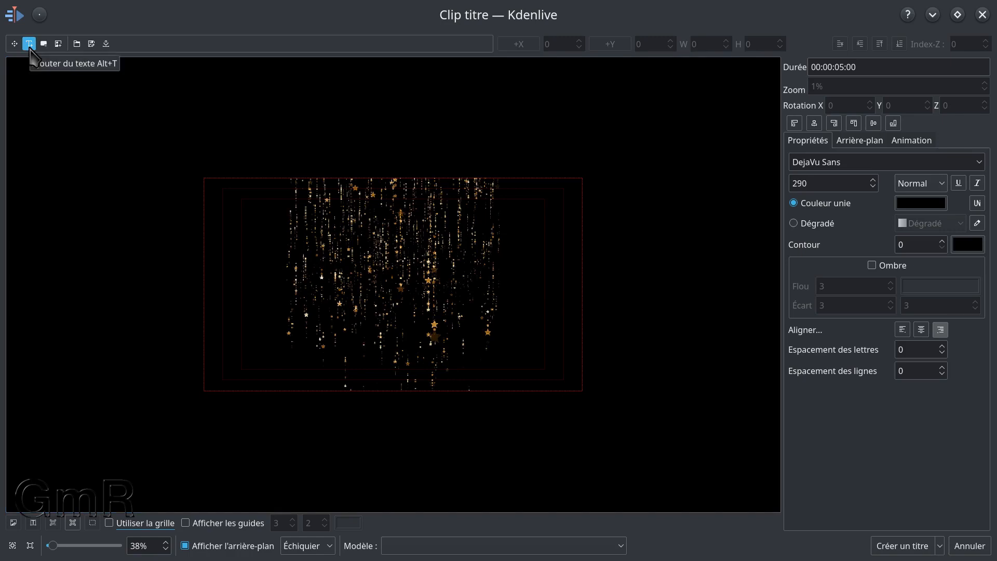
pyautogui.click(256, 259)
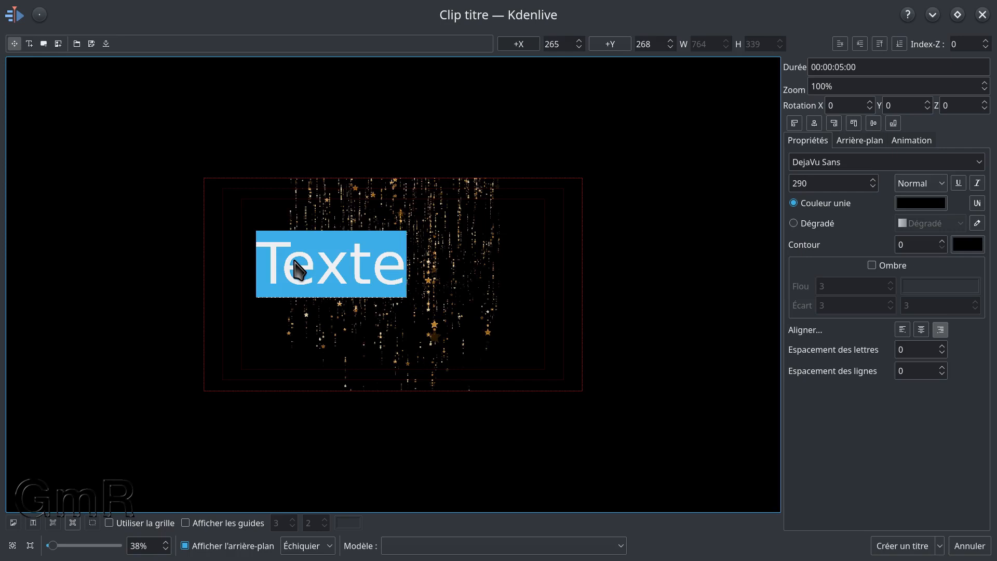
pyautogui.press('BackSpace')
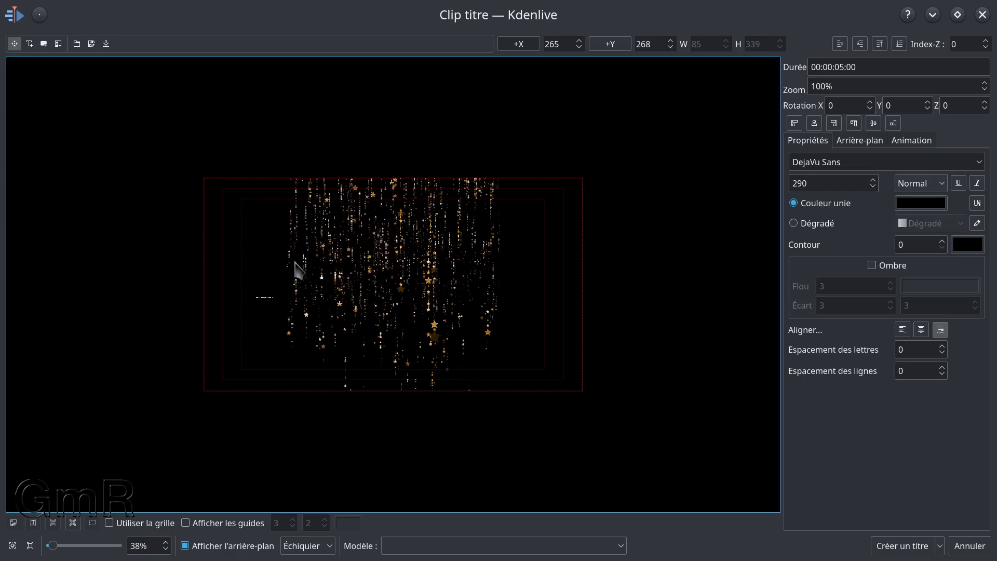
pyautogui.write('onne')
pyautogui.press('Return')
pyautogui.press('Return')
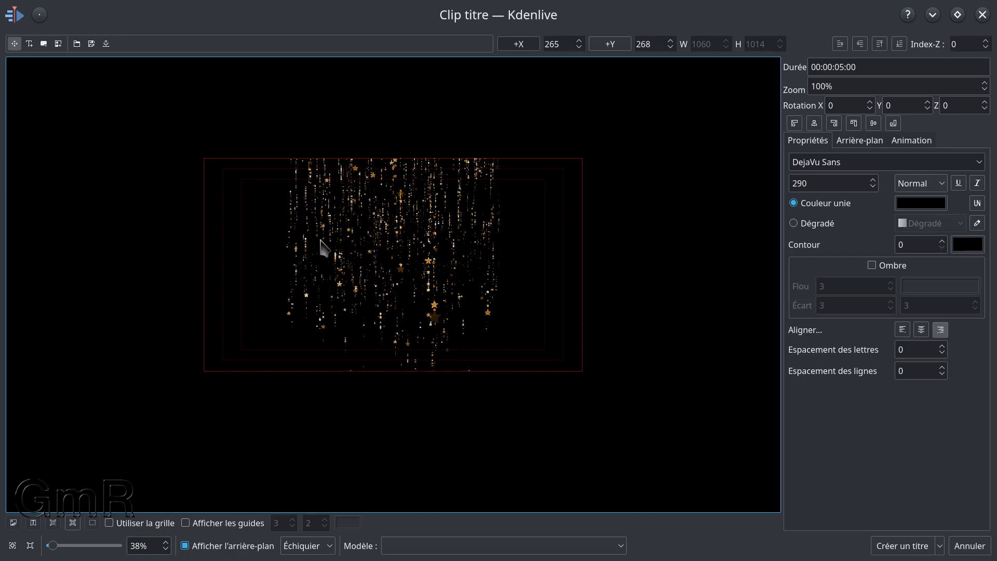
pyautogui.click(442, 332)
pyautogui.click(439, 327)
# - Give all the title text a gradient fill and set the gradient's first colour to #f3ff11
pyautogui.doubleClick(314, 242)
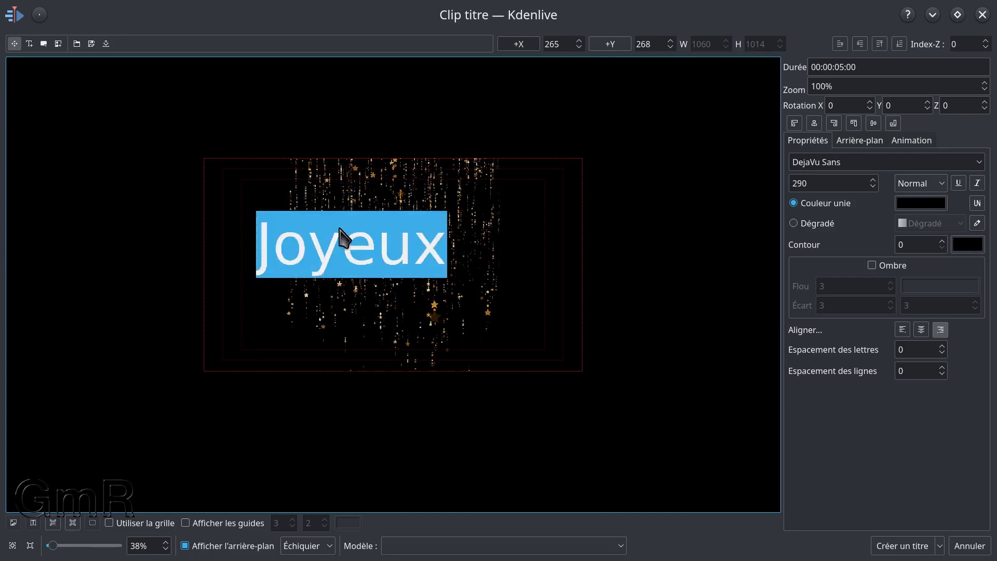
pyautogui.hotkey('ctrl', 'a')
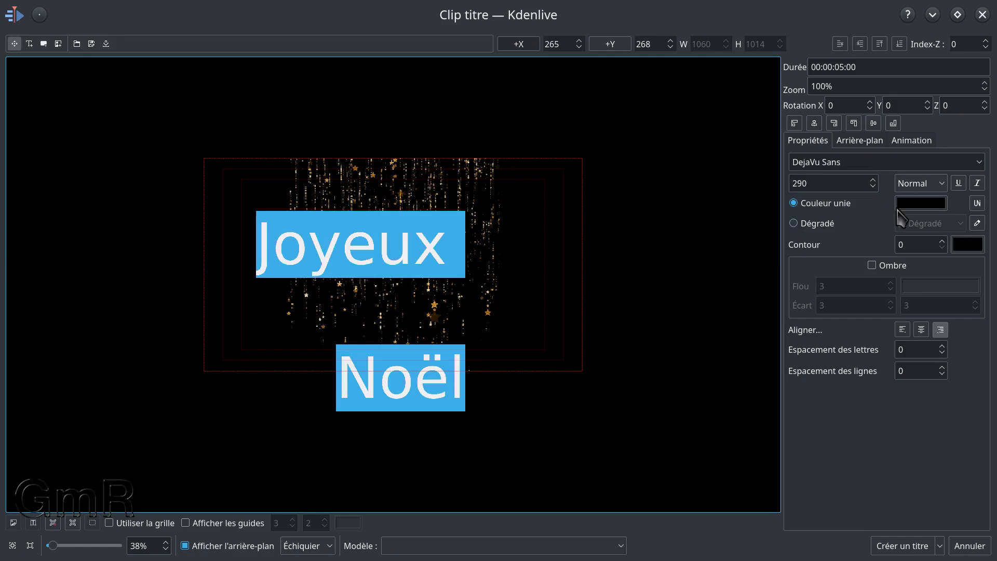
pyautogui.click(801, 225)
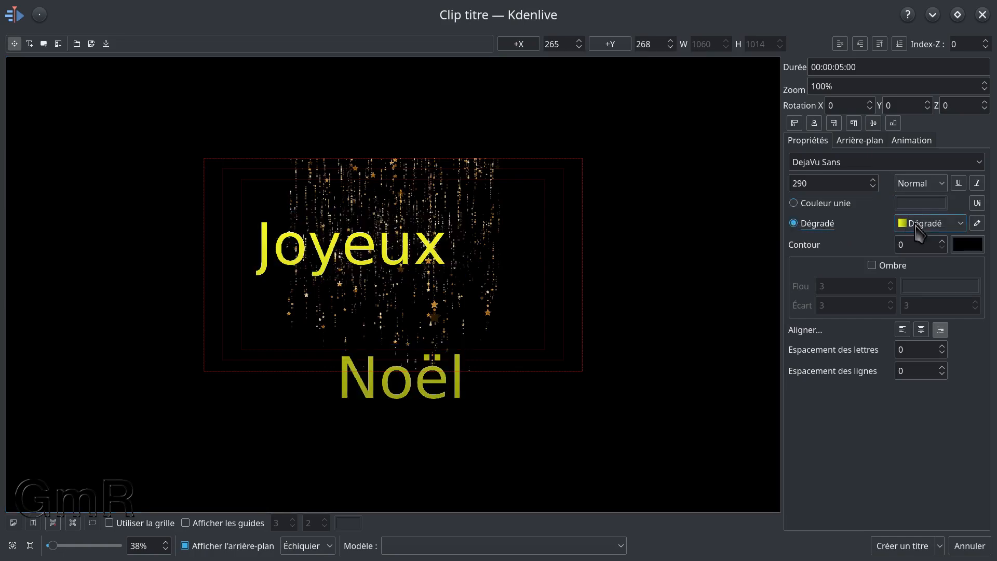
pyautogui.click(920, 234)
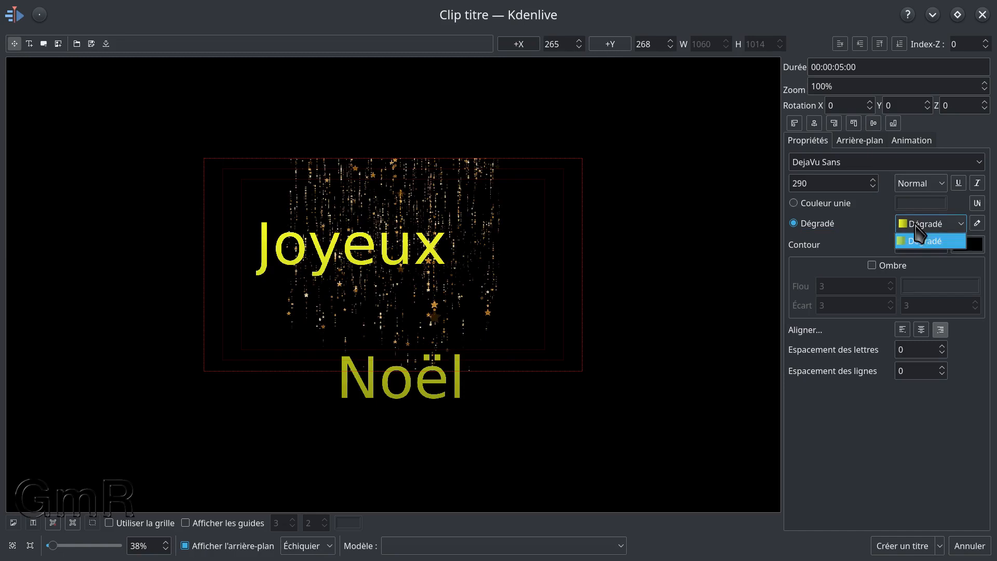
pyautogui.click(979, 232)
pyautogui.click(977, 223)
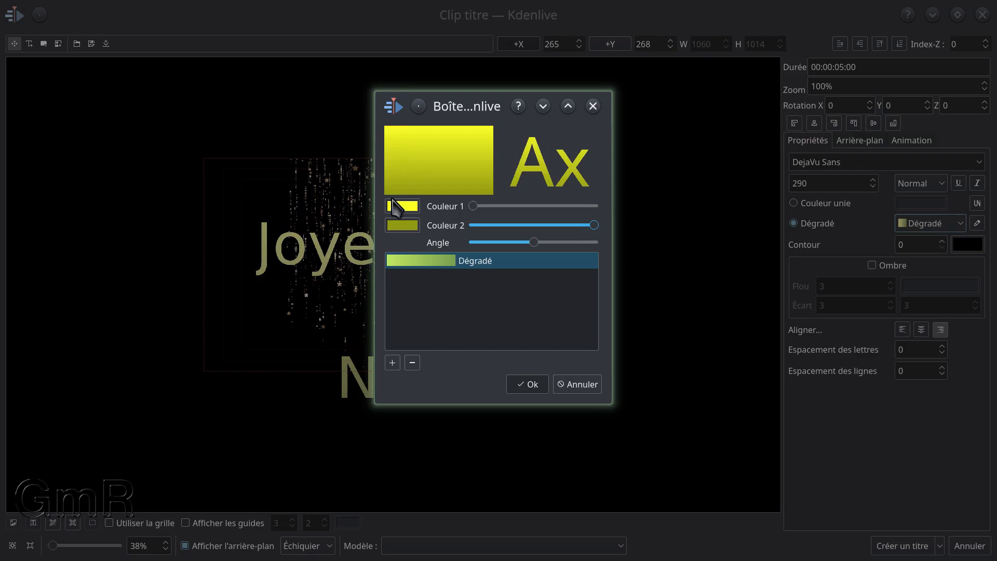
pyautogui.click(399, 207)
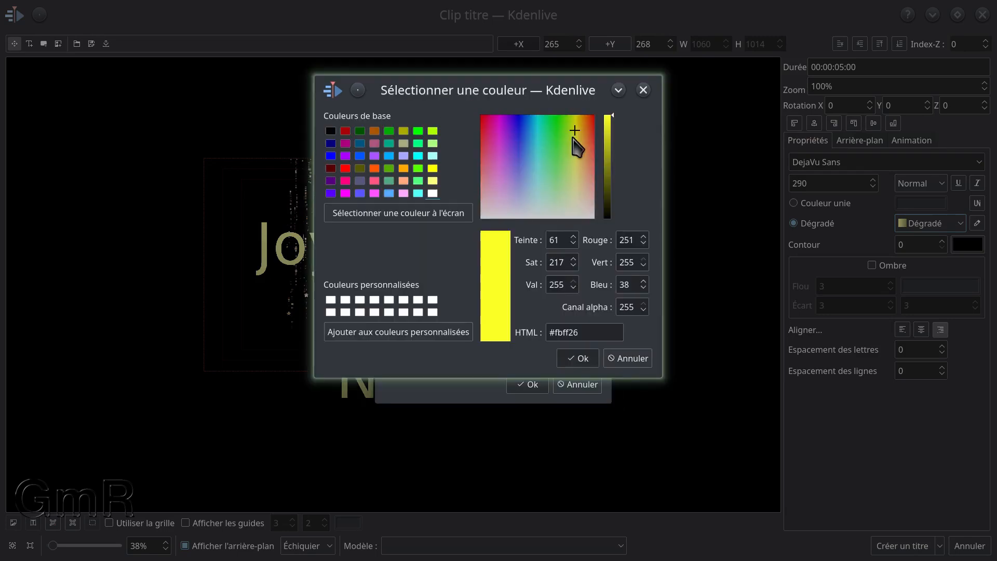
pyautogui.moveTo(575, 130); pyautogui.dragTo(575, 122)
pyautogui.click(578, 359)
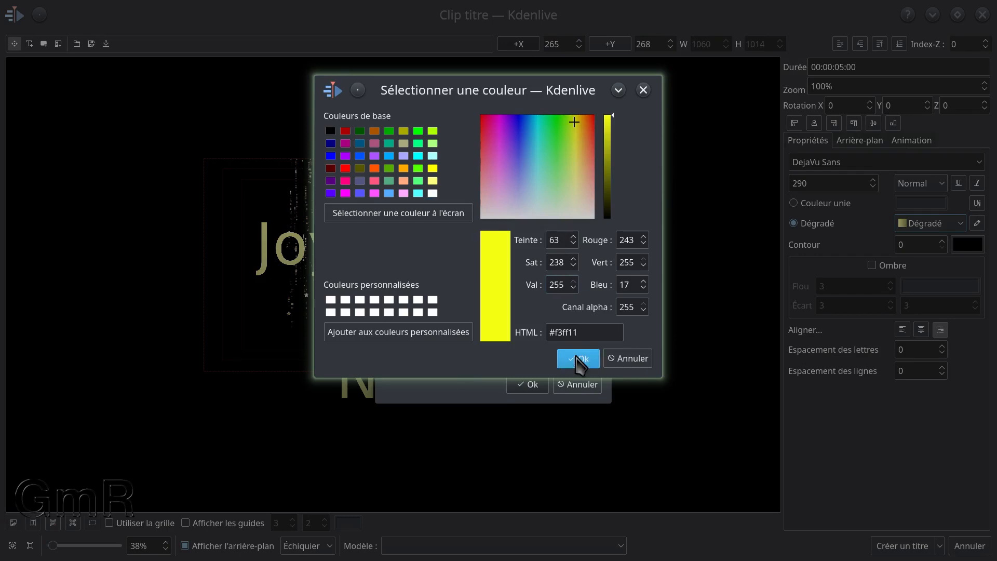
# - Set the gradient's second colour to #998f25, shift the first colour's position to just past the middle and apply the gradient
pyautogui.click(411, 225)
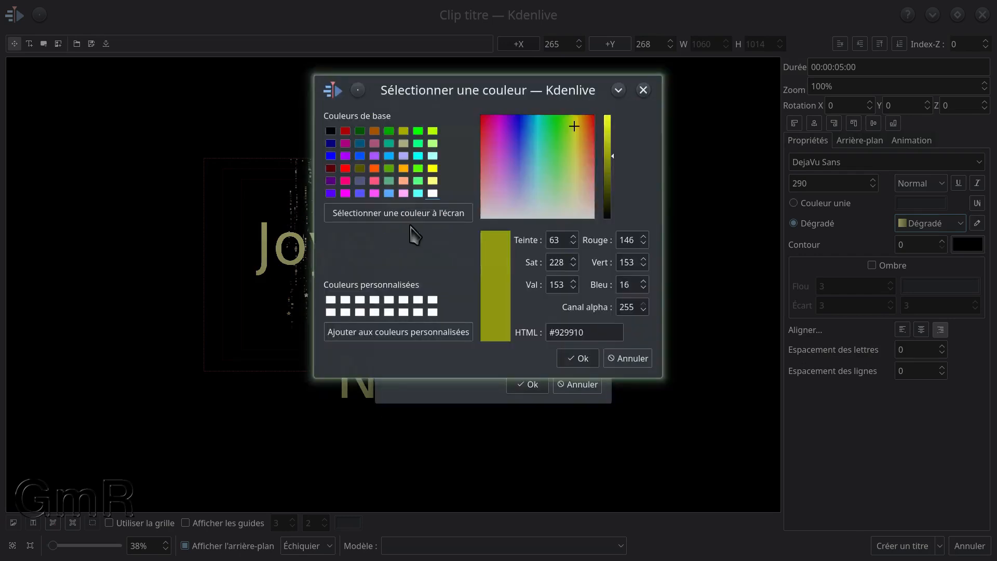
pyautogui.moveTo(572, 138); pyautogui.dragTo(578, 141)
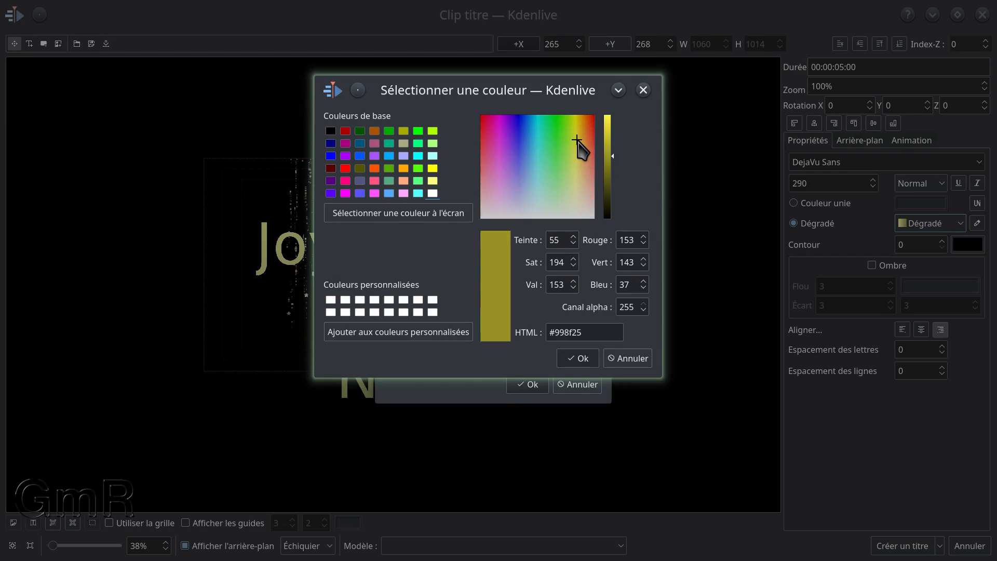
pyautogui.click(577, 359)
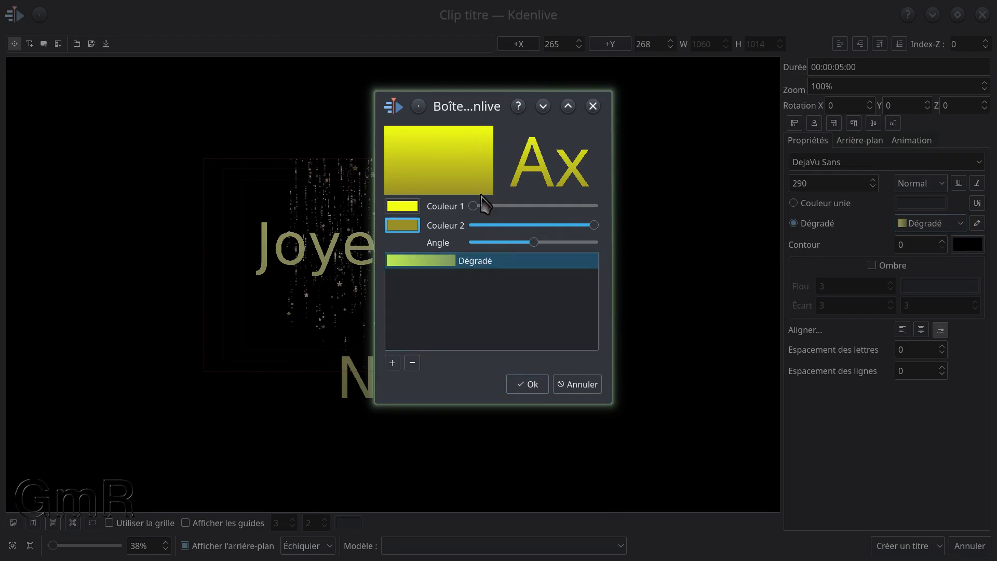
pyautogui.moveTo(474, 206); pyautogui.dragTo(543, 212)
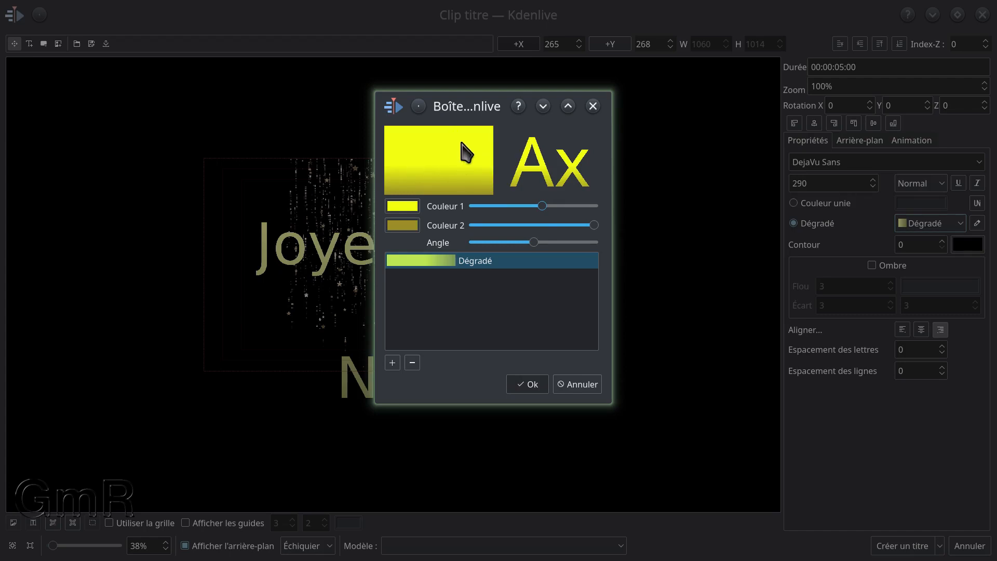
pyautogui.moveTo(594, 225)
pyautogui.mouseDown()
pyautogui.moveTo(512, 229)
pyautogui.moveTo(595, 225)
pyautogui.moveTo(570, 229)
pyautogui.moveTo(589, 230)
pyautogui.mouseUp()
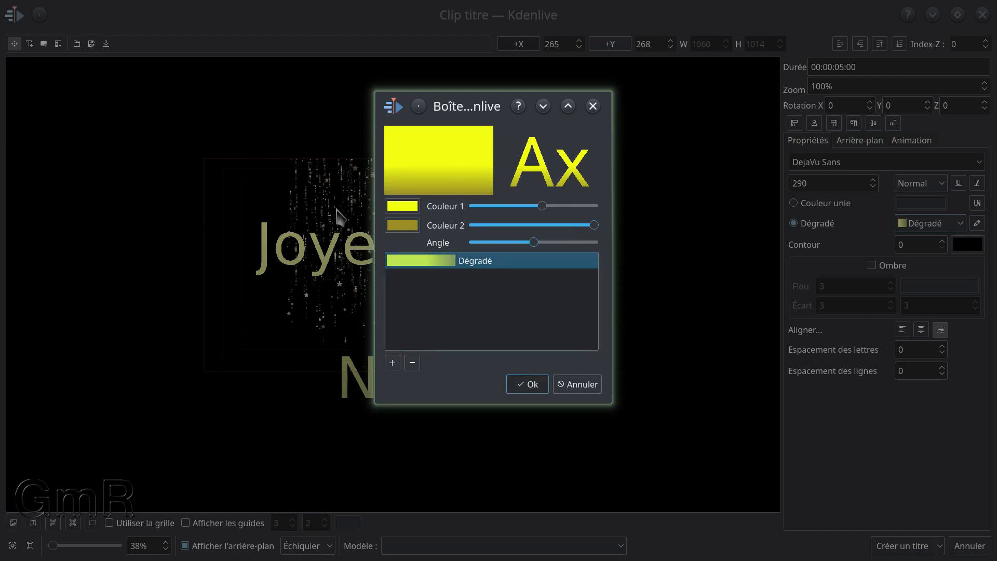
pyautogui.click(530, 385)
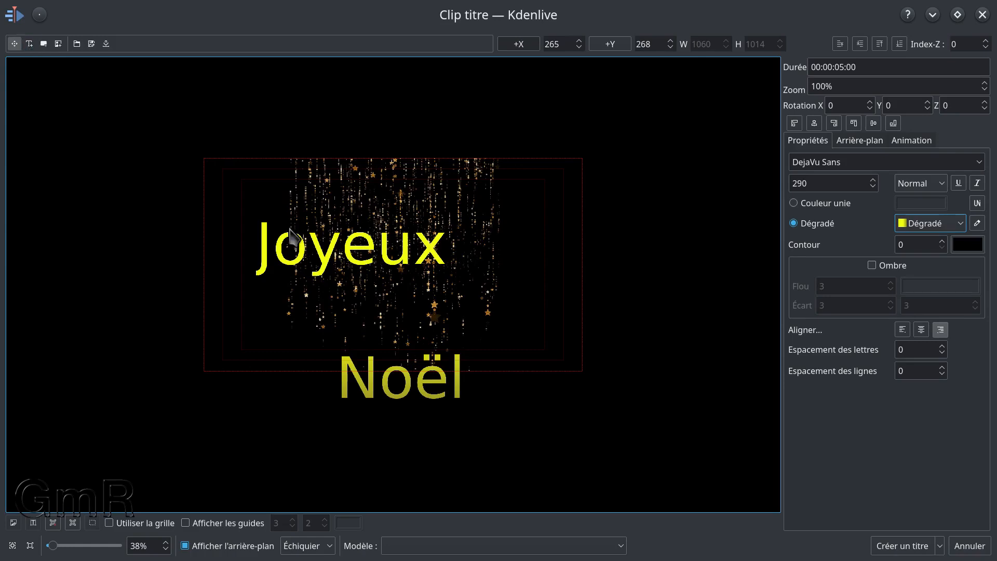
# - Try to move the word "Noël" up from its separate line closer to "Joyeux" in the title text
pyautogui.doubleClick(312, 247)
pyautogui.click(381, 325)
pyautogui.doubleClick(369, 376)
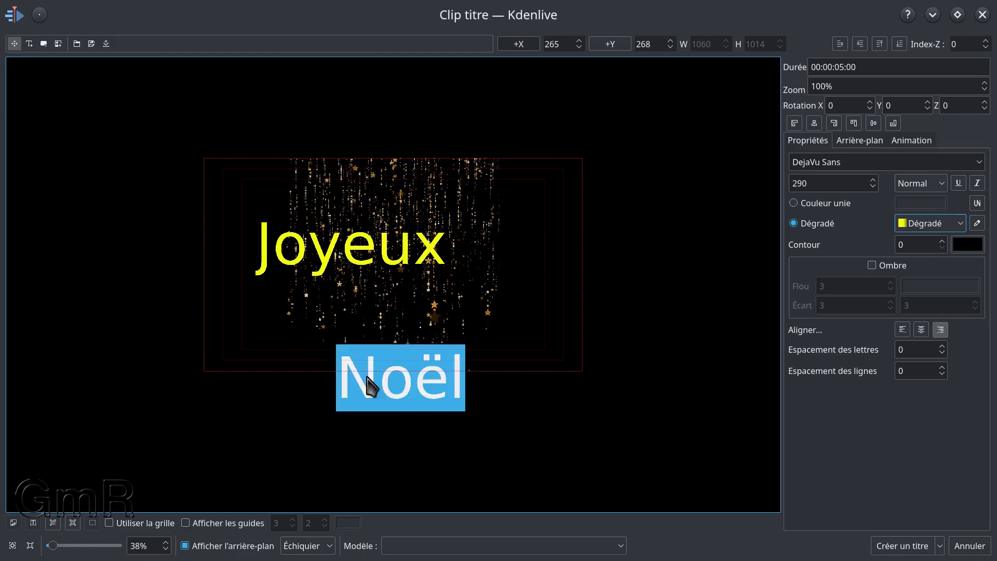
pyautogui.moveTo(372, 285); pyautogui.dragTo(362, 245)
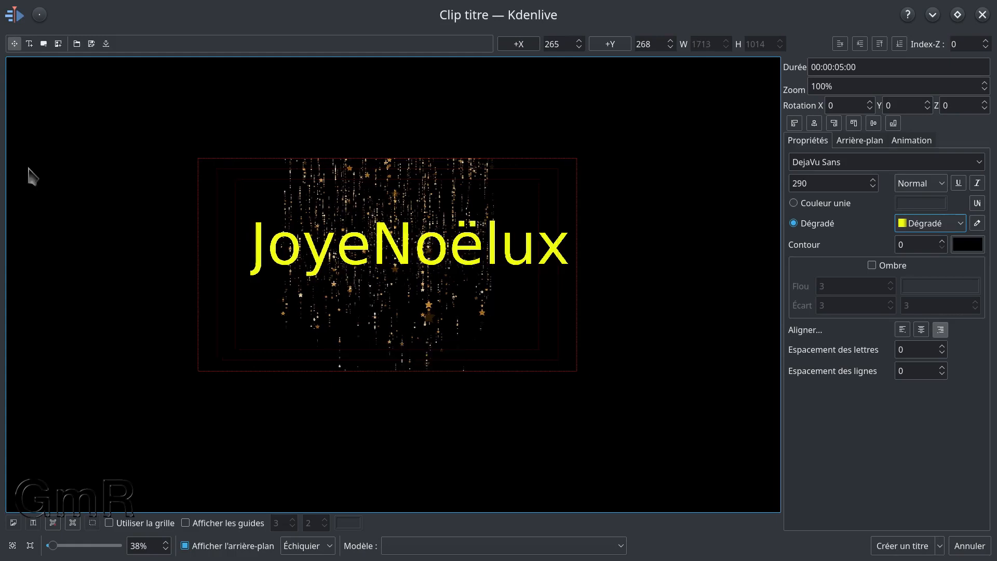
pyautogui.moveTo(428, 247); pyautogui.dragTo(436, 308)
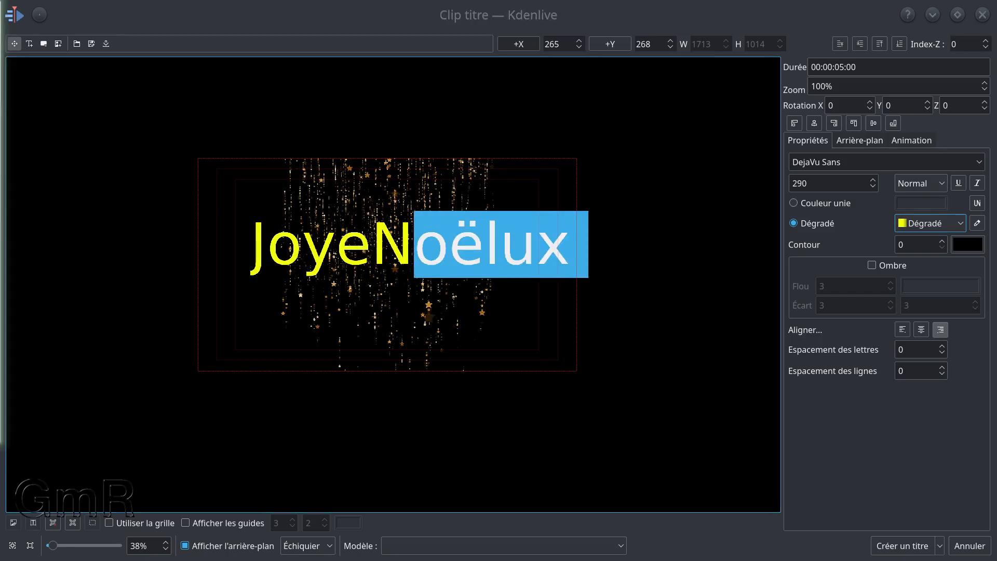
# - Rewrite the title text as "Joyeux Noël" on a single line and centre it horizontally and vertically in the frame
pyautogui.click(381, 248)
pyautogui.doubleClick(376, 250)
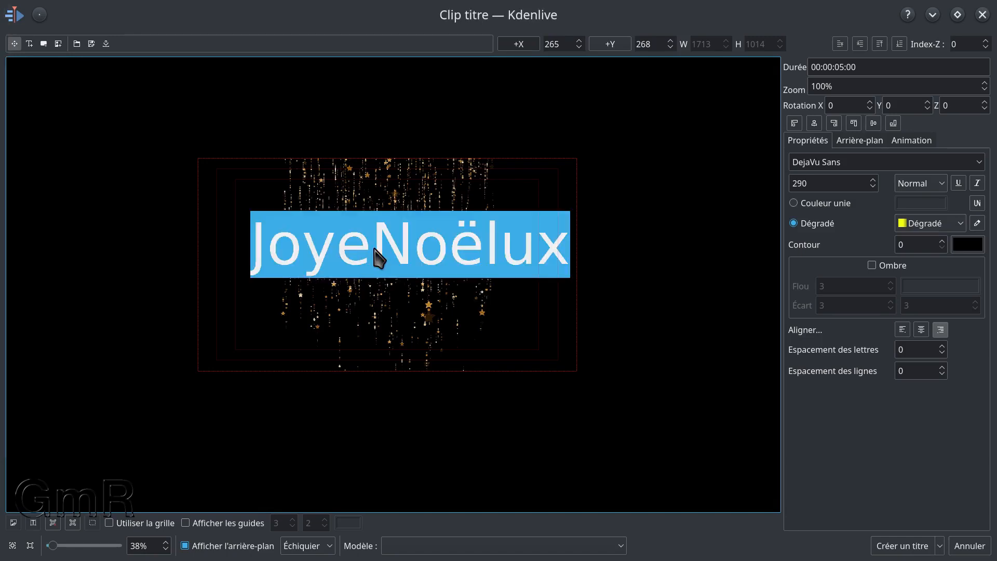
pyautogui.doubleClick(376, 248)
pyautogui.tripleClick(378, 247)
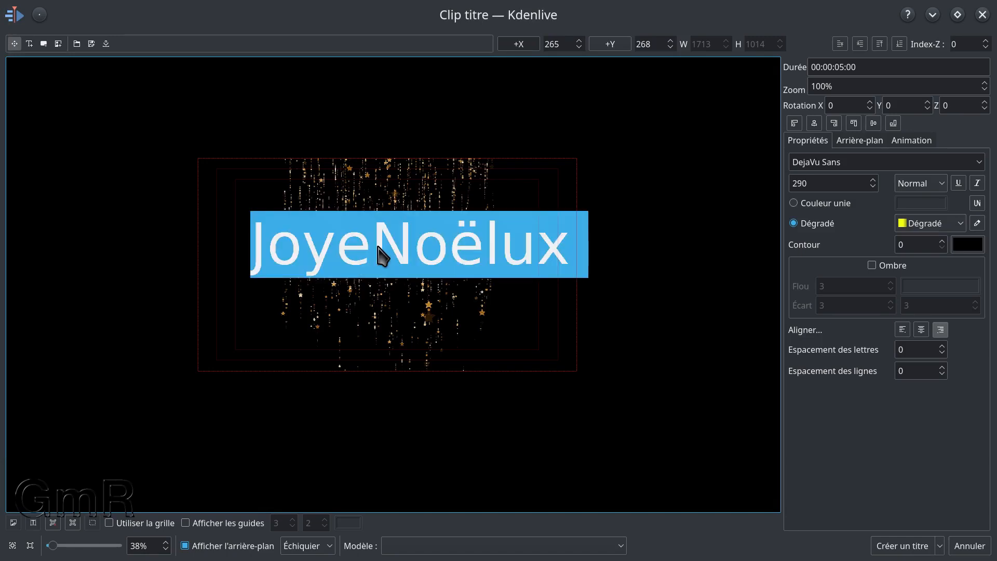
pyautogui.click(556, 2)
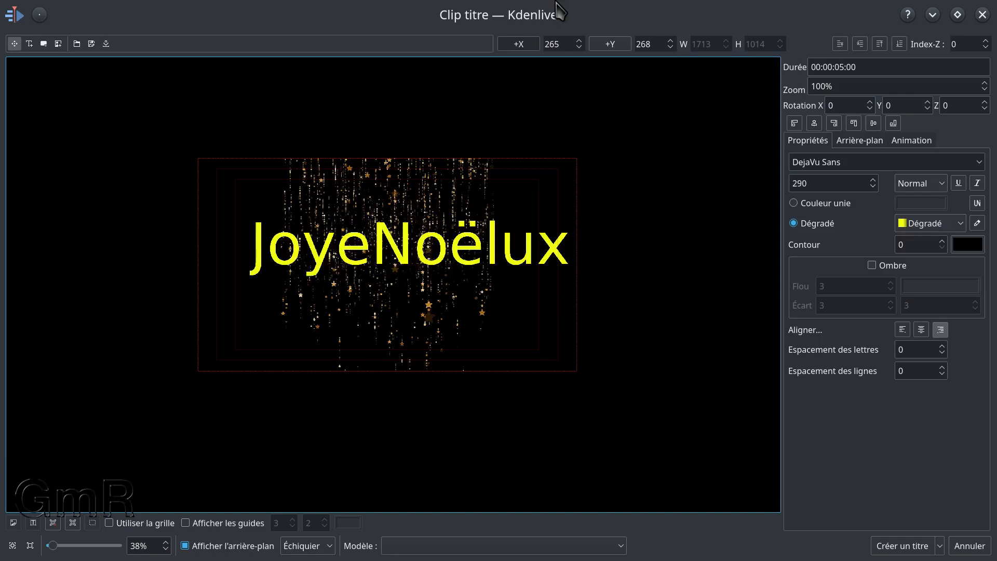
pyautogui.press('BackSpace')
pyautogui.press('BackSpace')
pyautogui.press('BackSpace')
pyautogui.press('BackSpace')
pyautogui.press('BackSpace')
pyautogui.press('BackSpace')
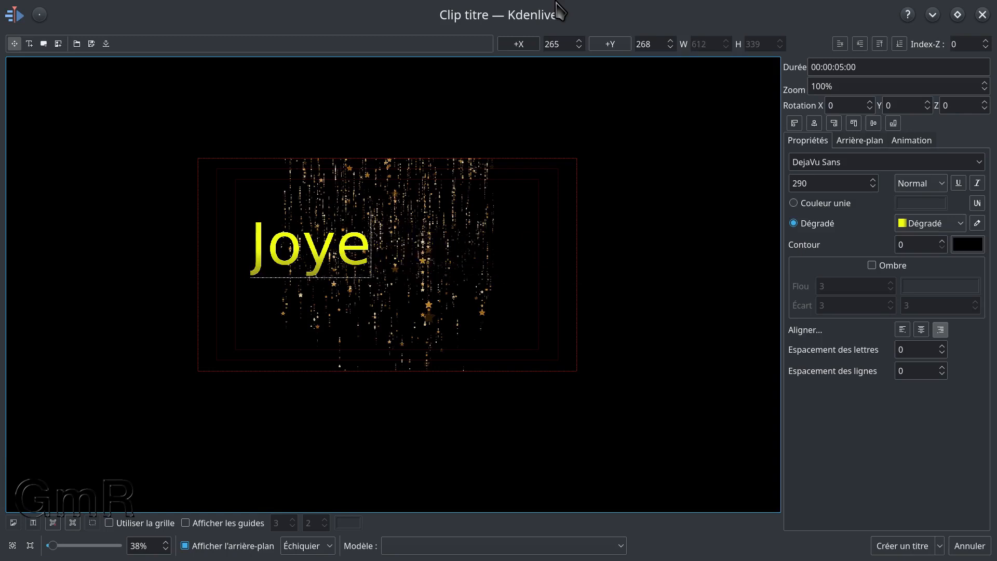
pyautogui.write('ue')
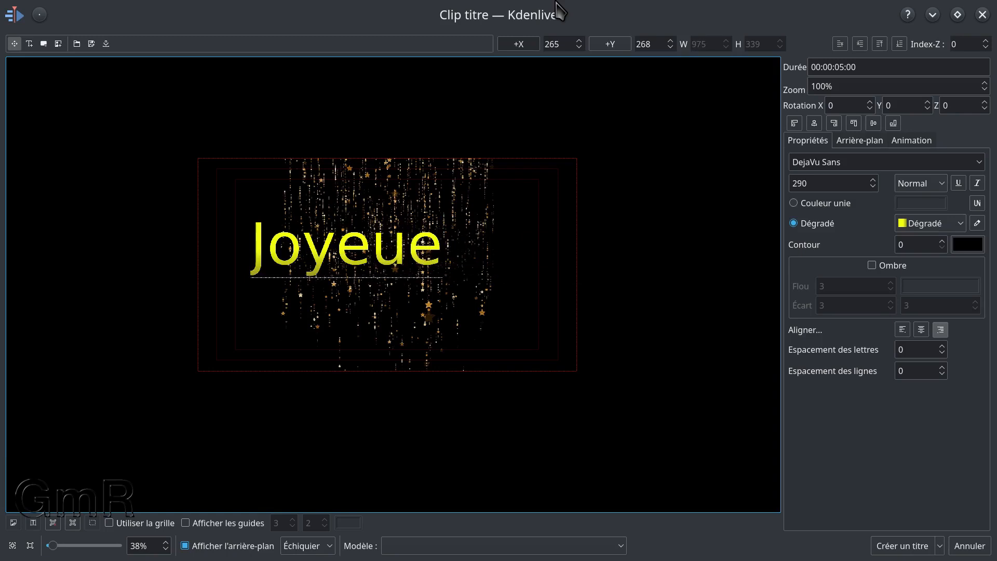
pyautogui.press('BackSpace')
pyautogui.write('x')
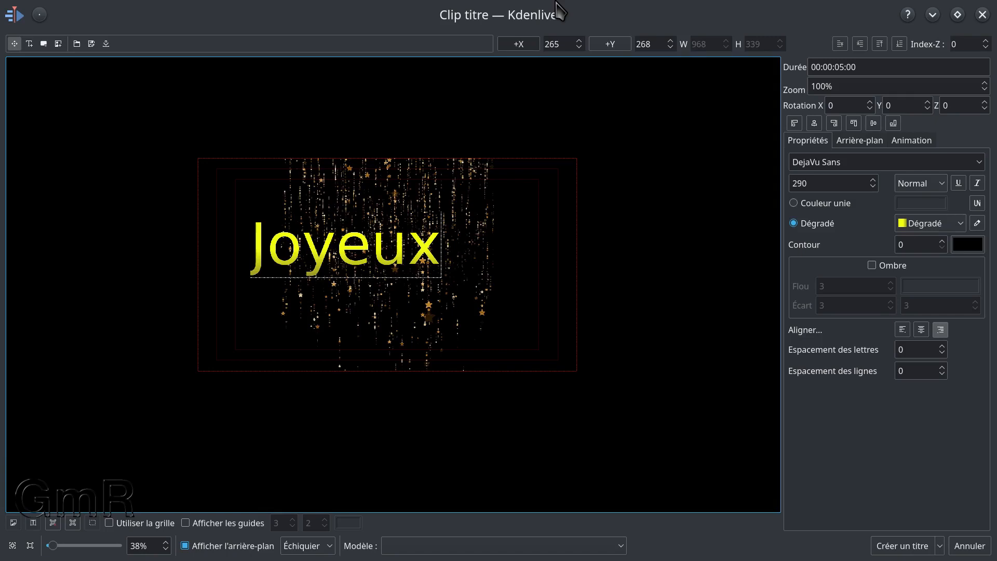
pyautogui.write(' N')
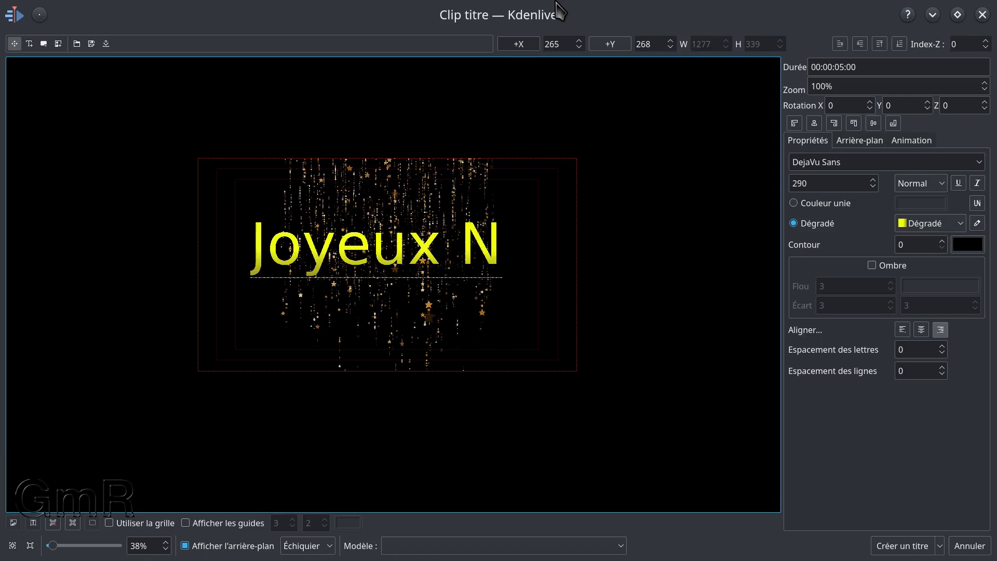
pyautogui.write('o')
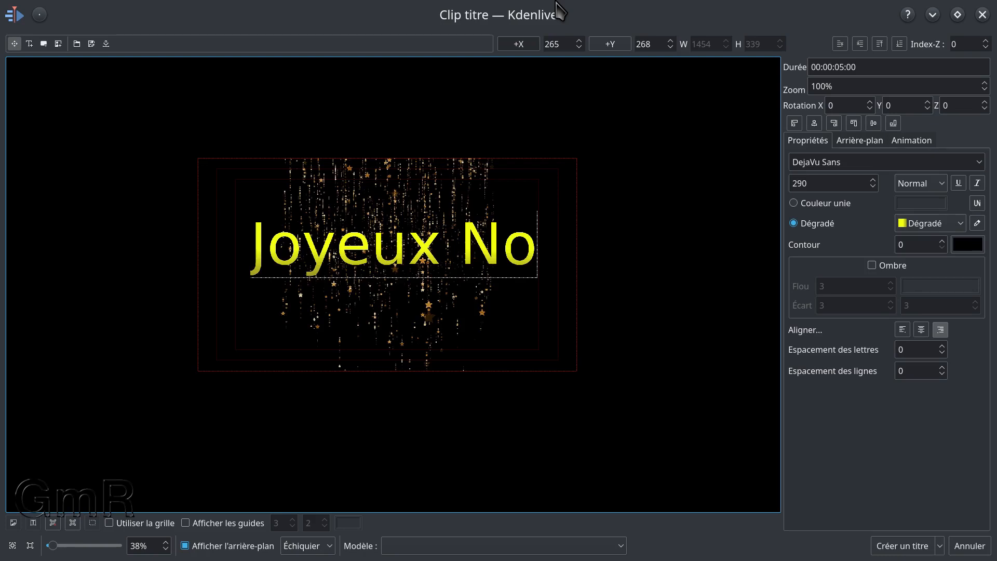
pyautogui.write('ël')
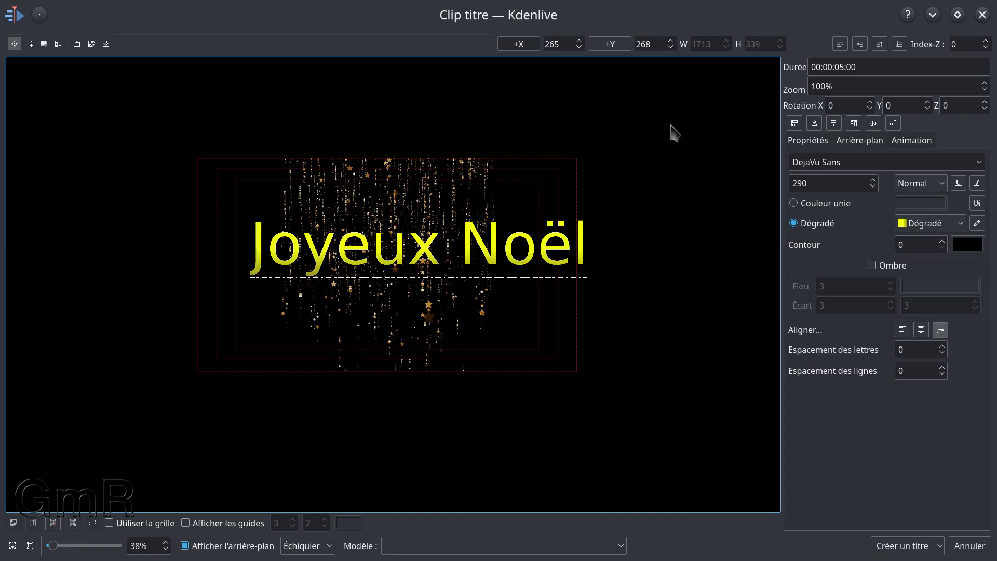
pyautogui.click(819, 125)
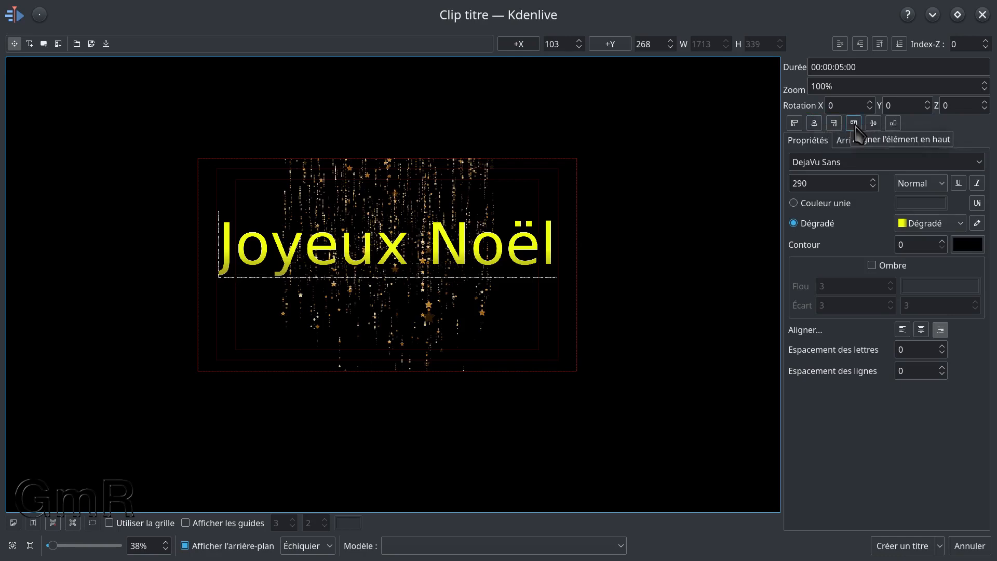
pyautogui.click(874, 124)
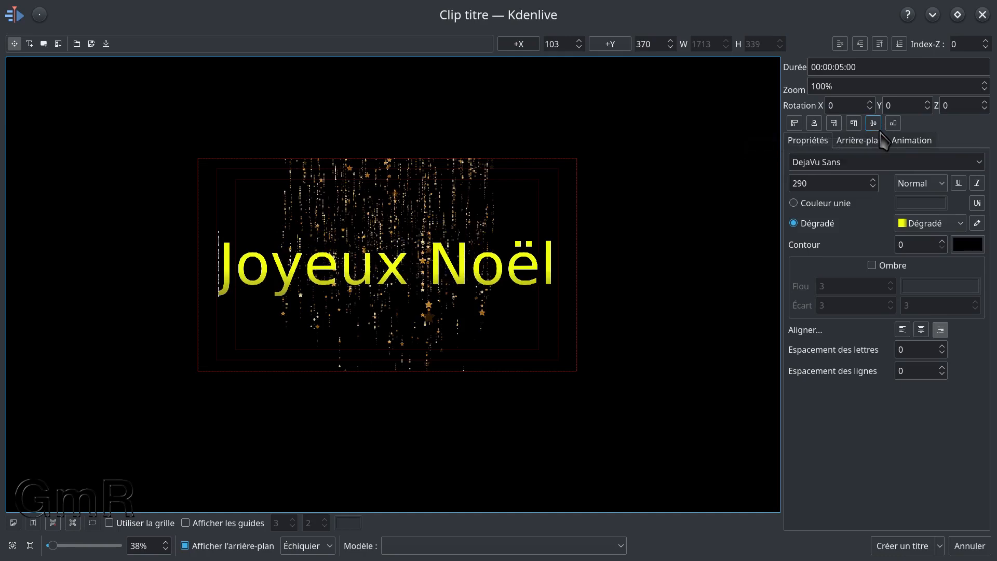
# - Change the font of the whole "Joyeux Noël" title text to Z003
pyautogui.tripleClick(492, 259)
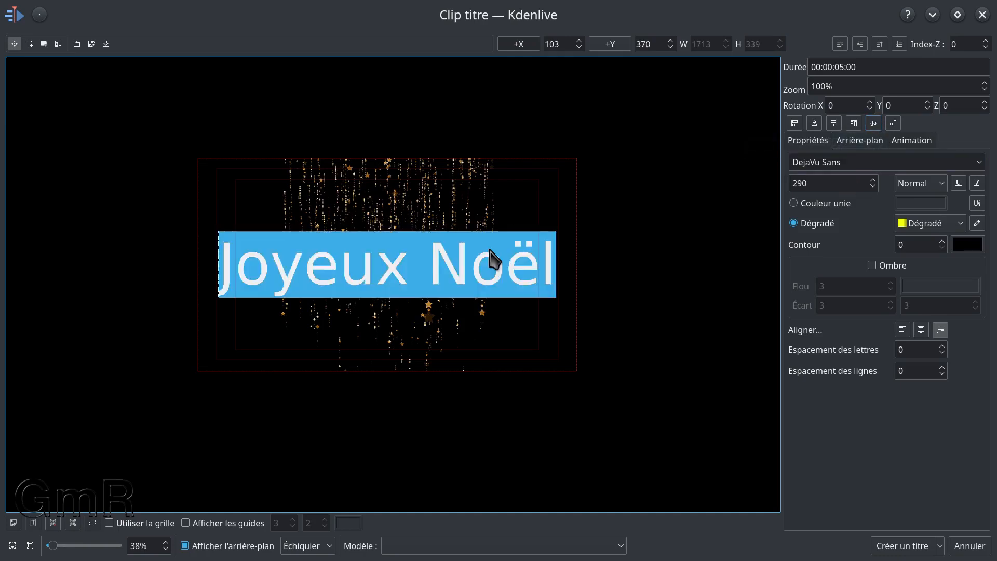
pyautogui.click(855, 164)
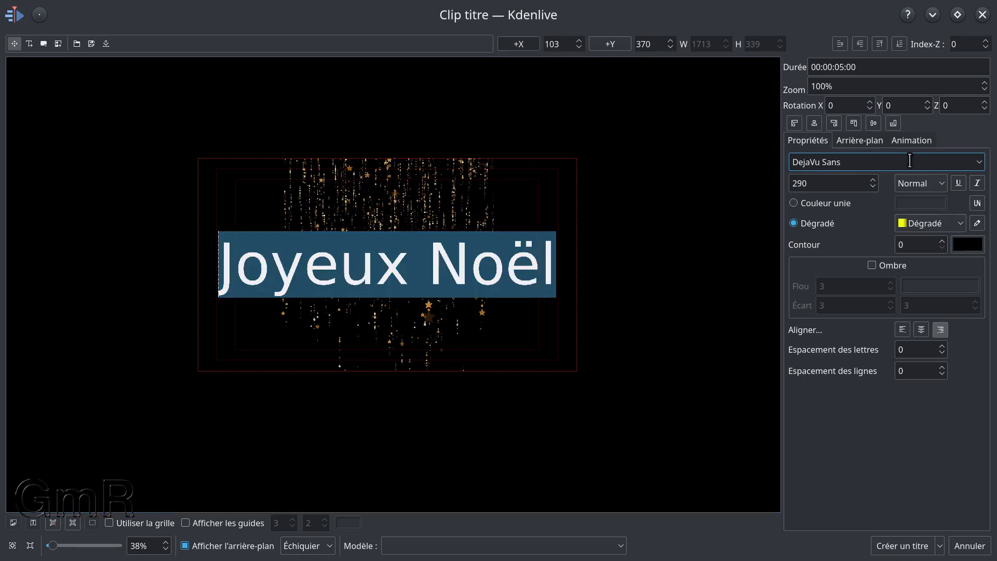
pyautogui.click(981, 162)
pyautogui.click(750, 205)
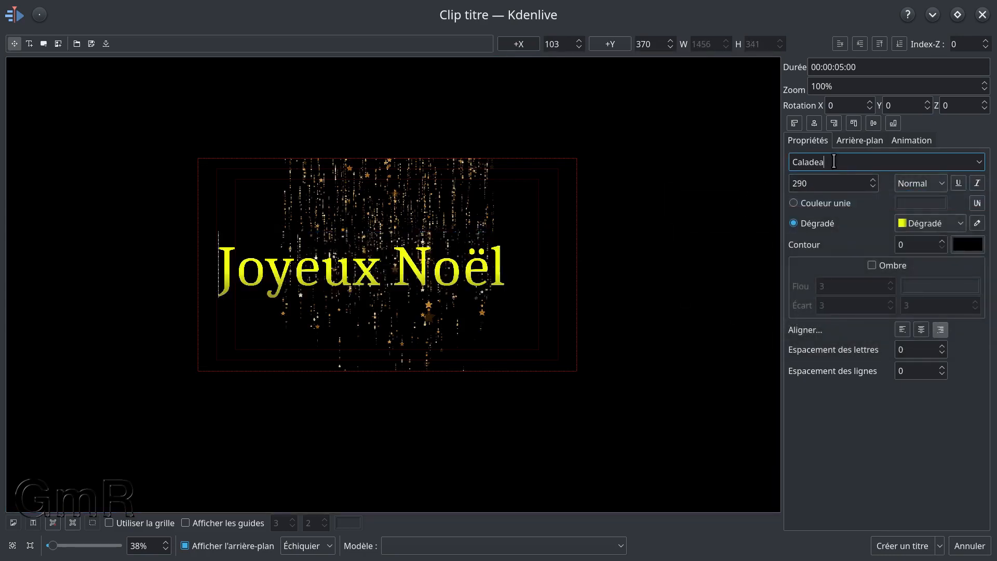
pyautogui.scroll(-1, 835, 161)
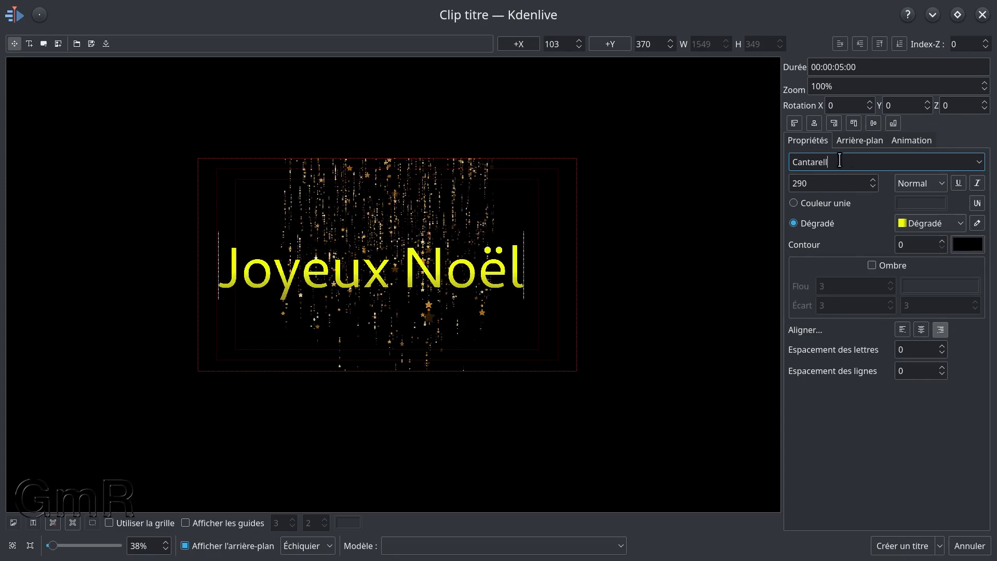
pyautogui.scroll(-1, 840, 161)
pyautogui.scroll(-1, 840, 161)
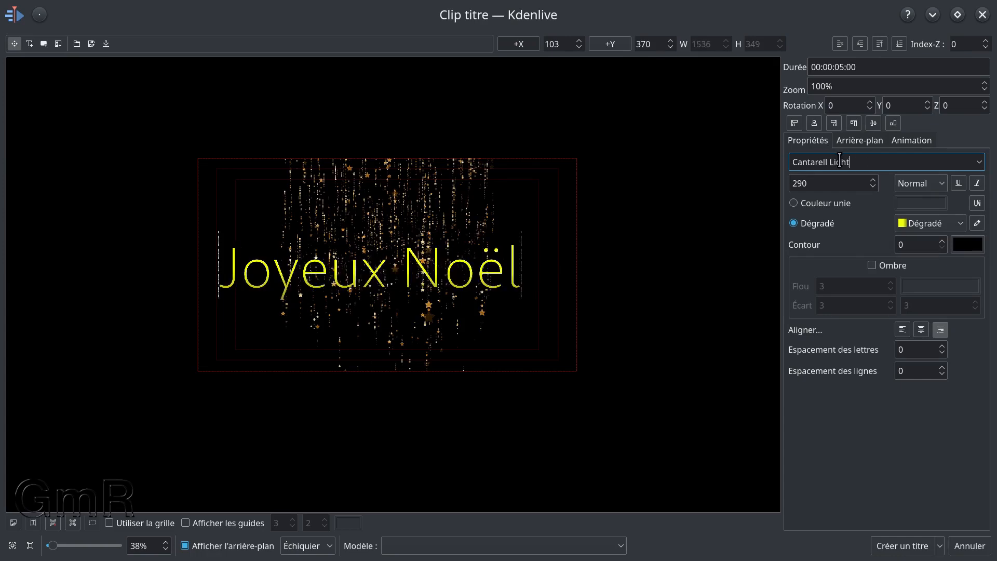
pyautogui.scroll(-1, 840, 161)
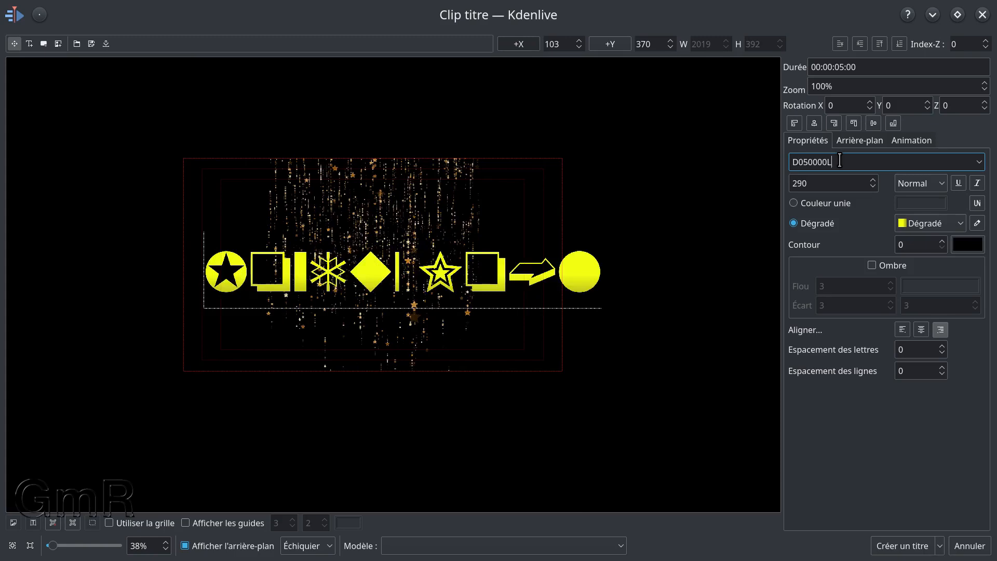
pyautogui.scroll(-3, 841, 161)
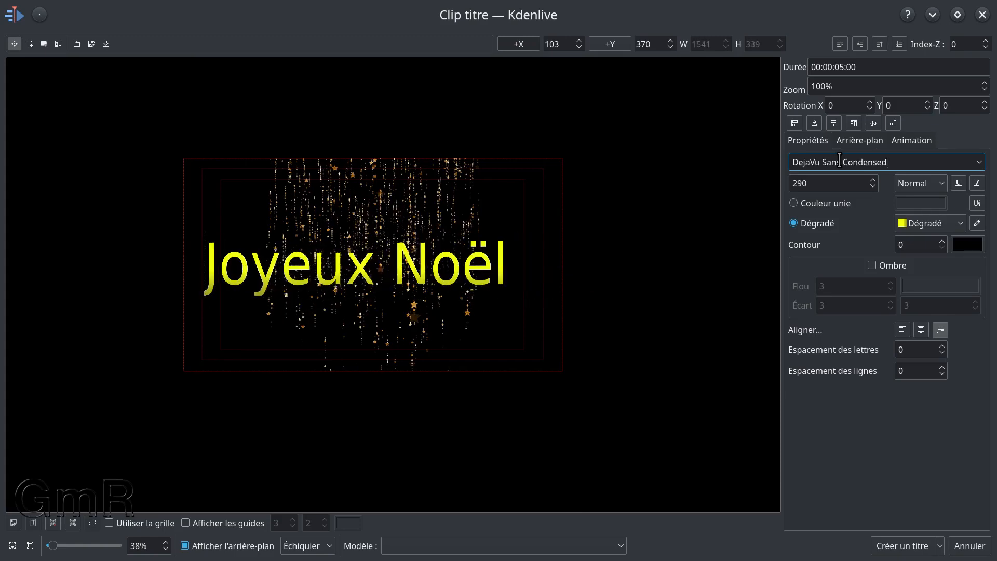
pyautogui.scroll(-4, 840, 161)
pyautogui.scroll(-5, 840, 161)
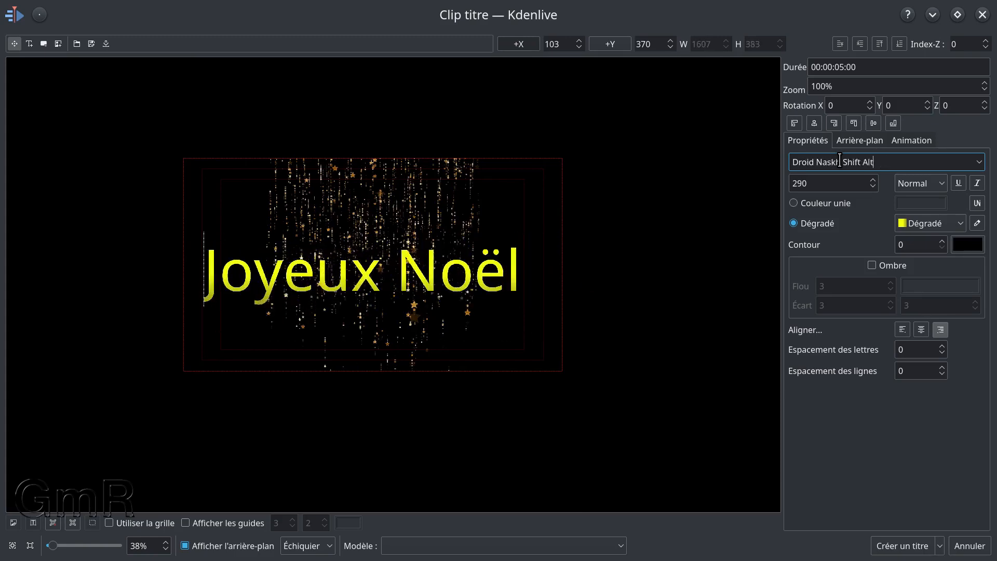
pyautogui.scroll(-2, 840, 161)
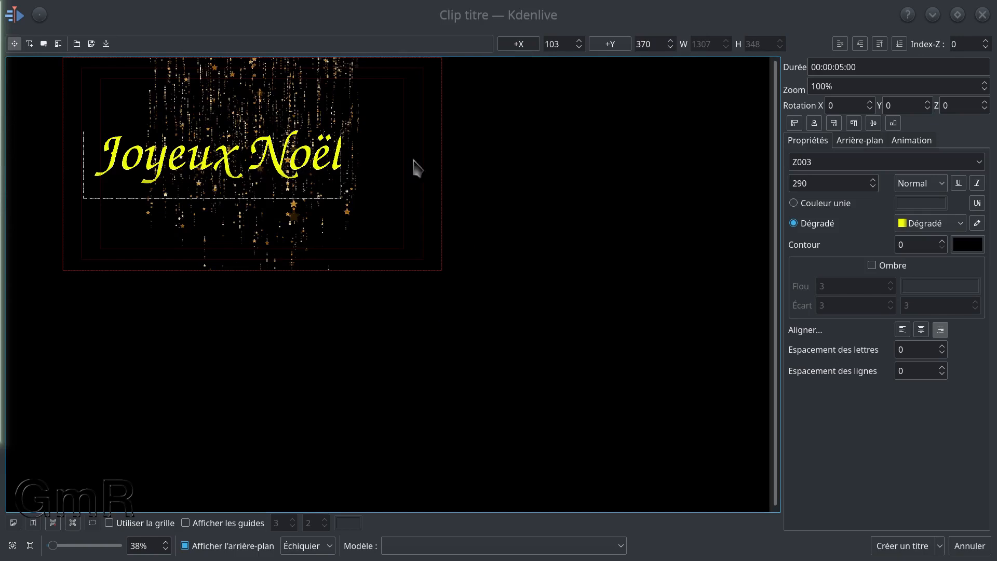
# - Increase the font size of the whole "Joyeux Noël" title text to 354
pyautogui.click(859, 182)
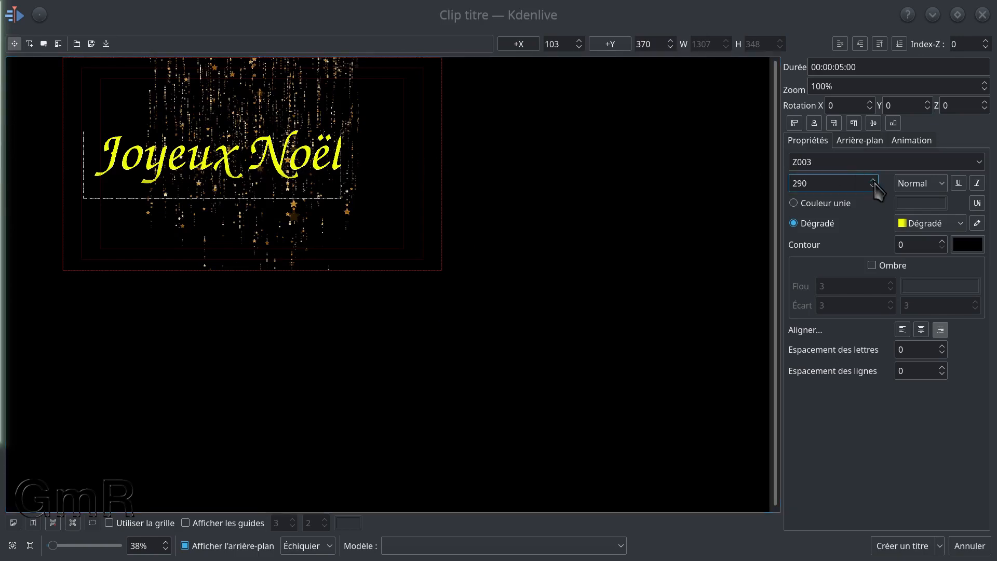
pyautogui.click(277, 171)
pyautogui.doubleClick(276, 170)
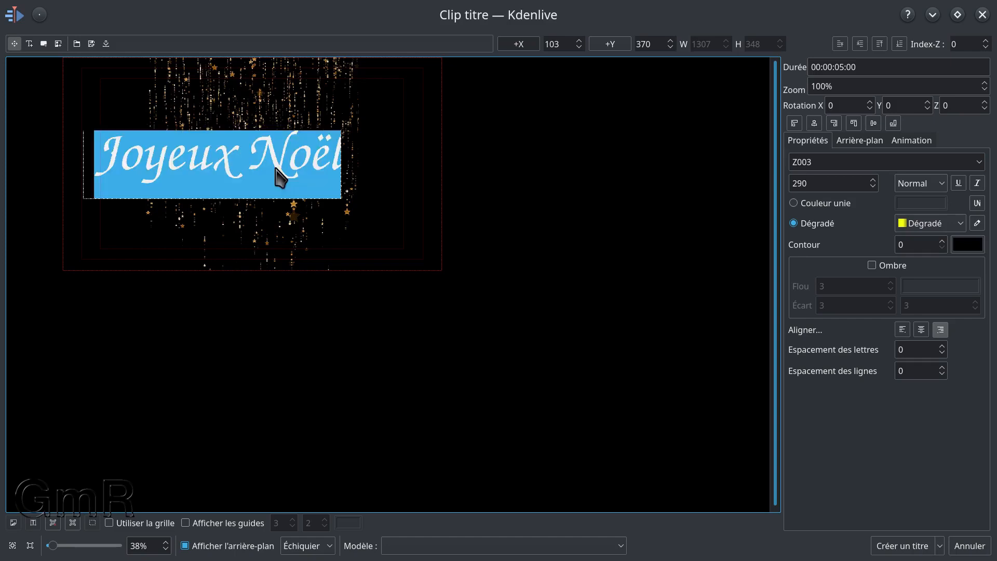
pyautogui.click(873, 180)
pyautogui.click(874, 180)
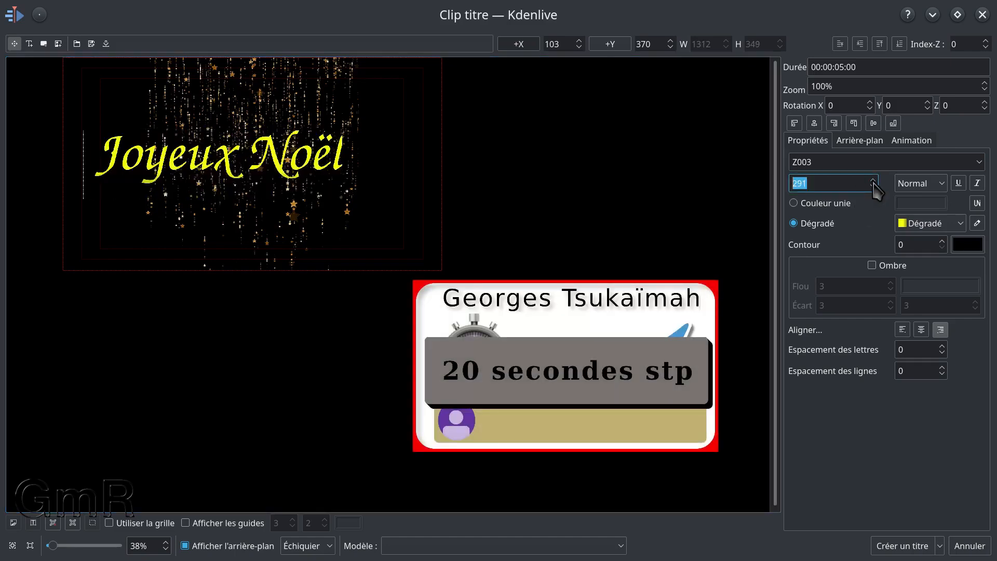
pyautogui.click(873, 180)
pyautogui.click(873, 181)
pyautogui.click(874, 181)
pyautogui.click(873, 181)
pyautogui.click(873, 181)
pyautogui.click(873, 181)
pyautogui.click(873, 181)
pyautogui.click(873, 180)
pyautogui.click(874, 180)
pyautogui.click(874, 181)
pyautogui.click(874, 181)
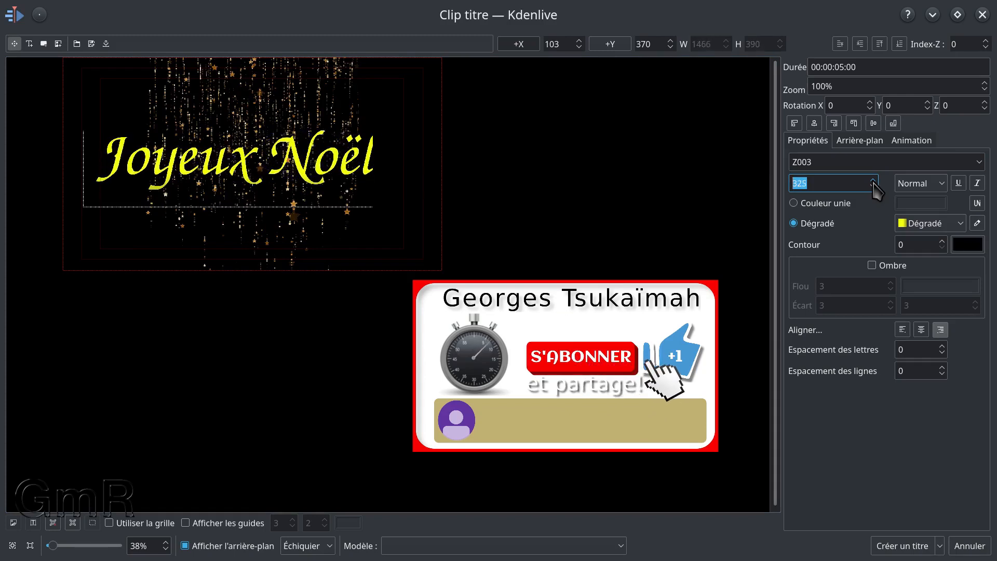
pyautogui.click(873, 180)
pyautogui.click(873, 180)
pyautogui.click(873, 181)
pyautogui.click(873, 181)
pyautogui.click(874, 181)
pyautogui.click(873, 181)
pyautogui.click(873, 181)
pyautogui.click(873, 181)
pyautogui.click(874, 181)
pyautogui.click(873, 181)
pyautogui.click(873, 181)
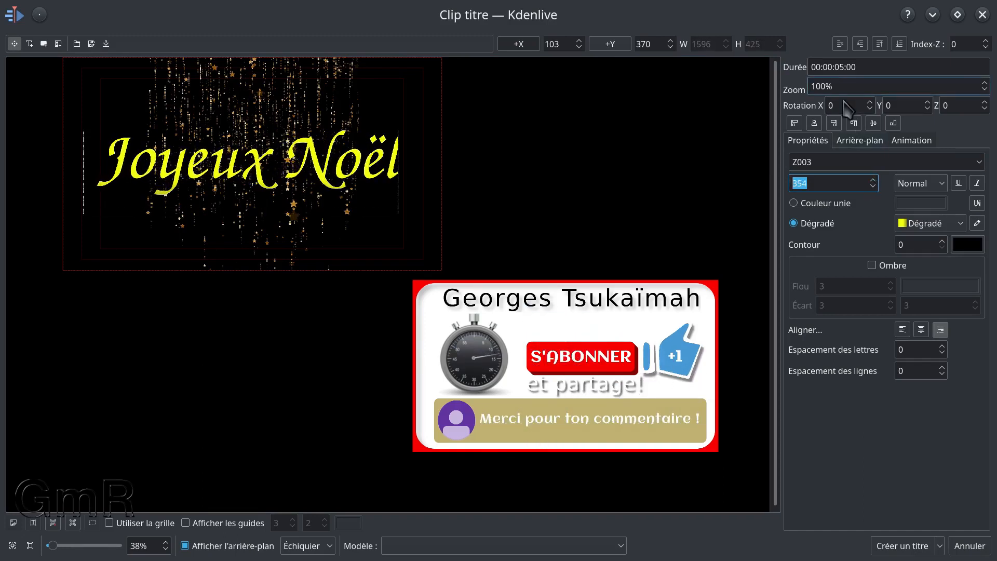
# - Re-centre the enlarged "Joyeux Noël" text horizontally and vertically in the frame and create the title clip
pyautogui.click(814, 123)
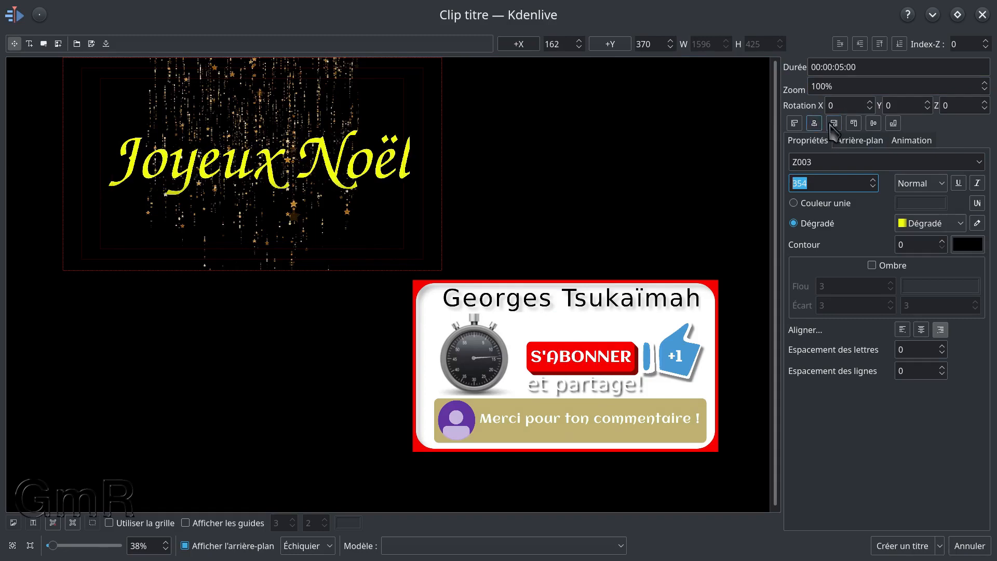
pyautogui.click(874, 123)
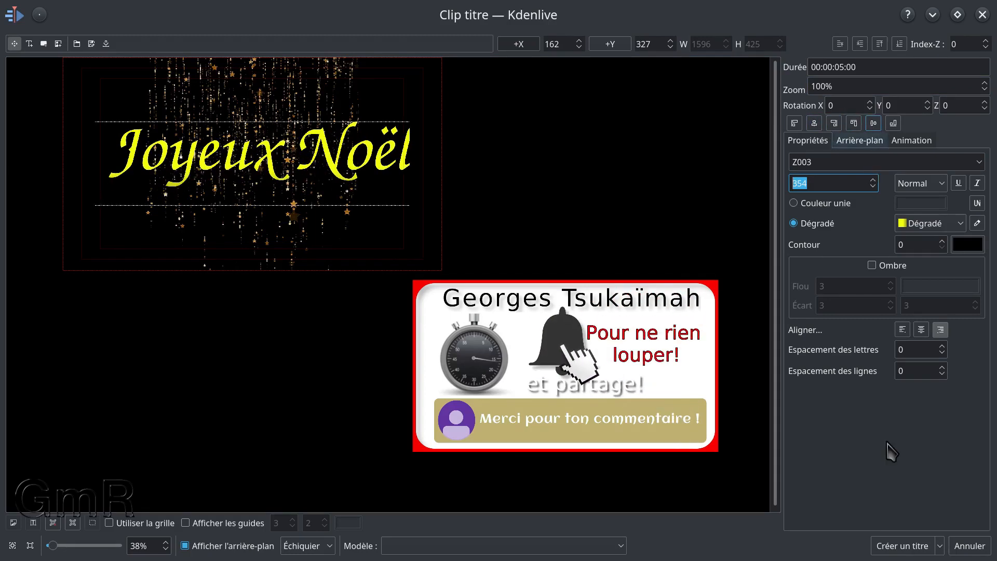
pyautogui.click(902, 546)
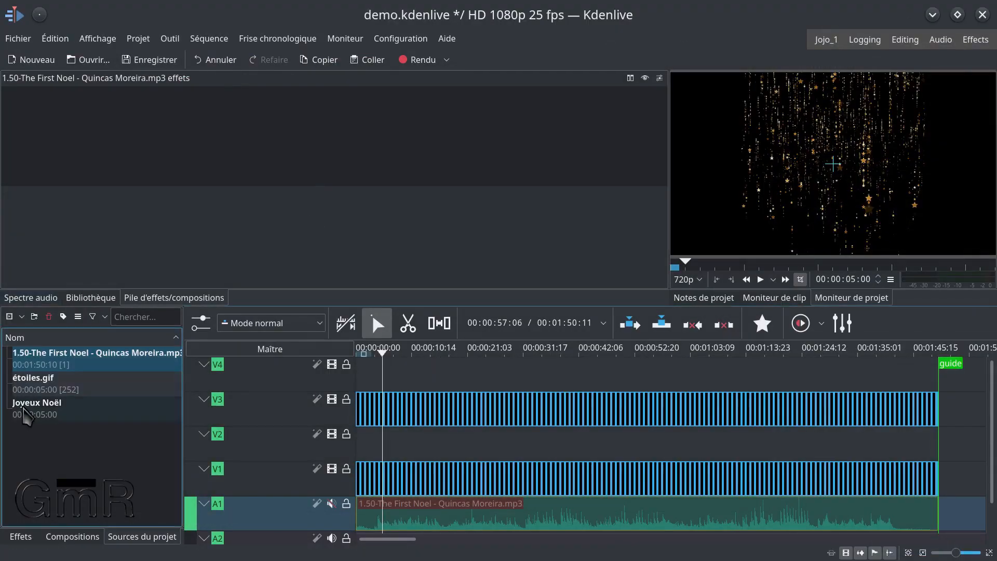
# - Place the Joyeux Noël clip on V2, stretched from the timeline start across most of the music, with a 00:00:01:22 fade-in
pyautogui.moveTo(26, 413); pyautogui.dragTo(927, 452)
pyautogui.click(379, 450)
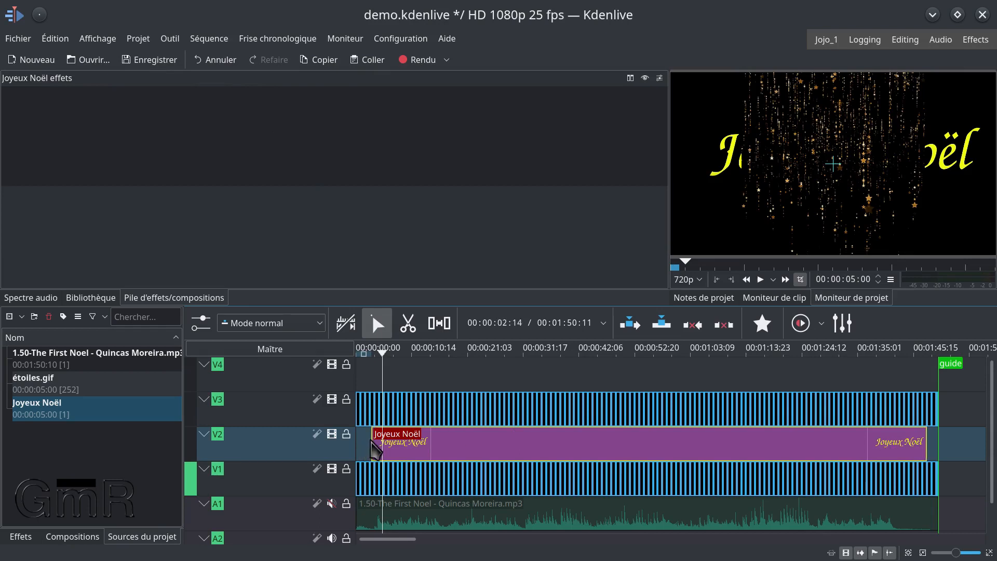
pyautogui.moveTo(375, 450); pyautogui.dragTo(358, 431)
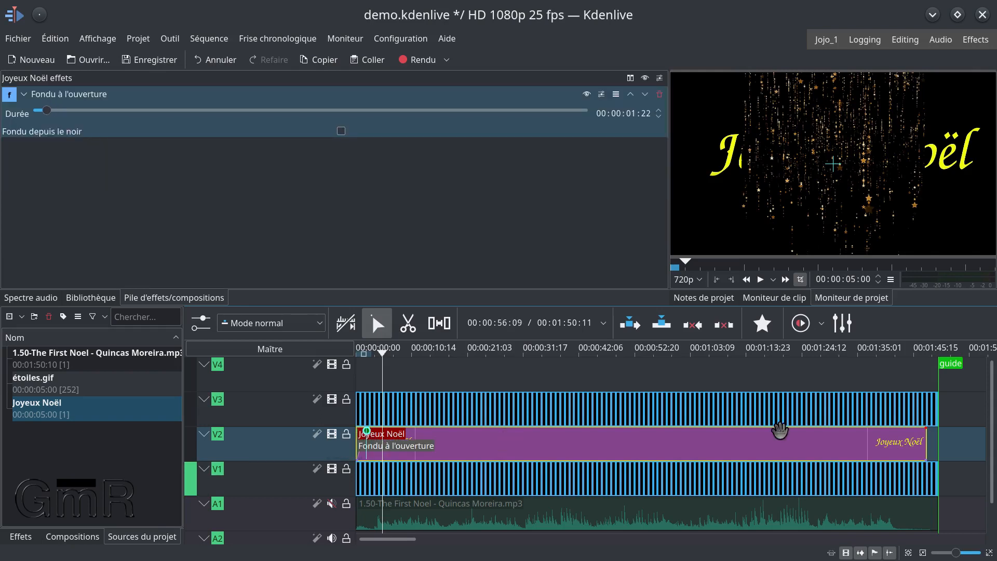
# - Extend the end of the Joyeux Noël clip on V2 to the guide marker and reselect that clip
pyautogui.moveTo(926, 437); pyautogui.dragTo(945, 448)
pyautogui.click(928, 426)
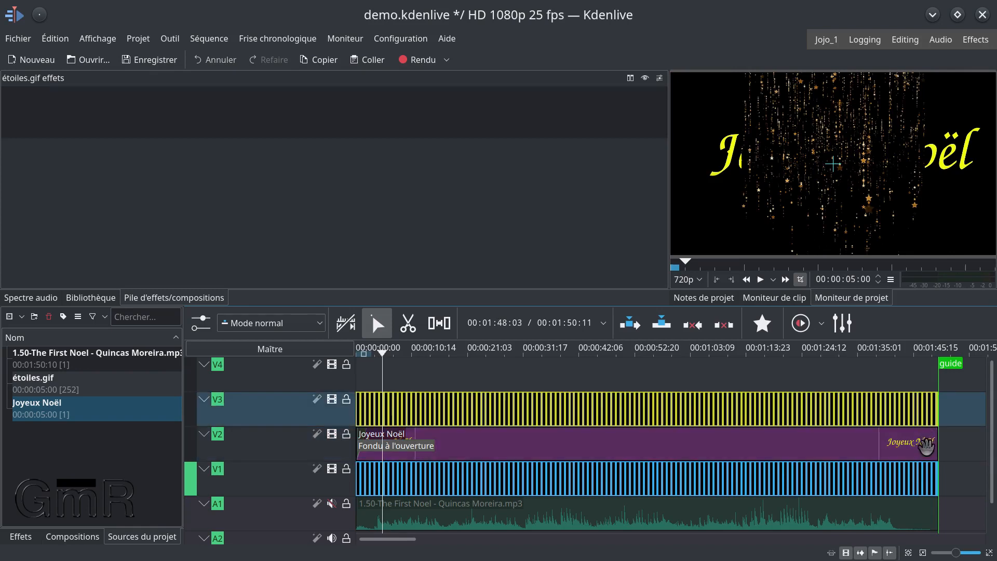
pyautogui.click(928, 449)
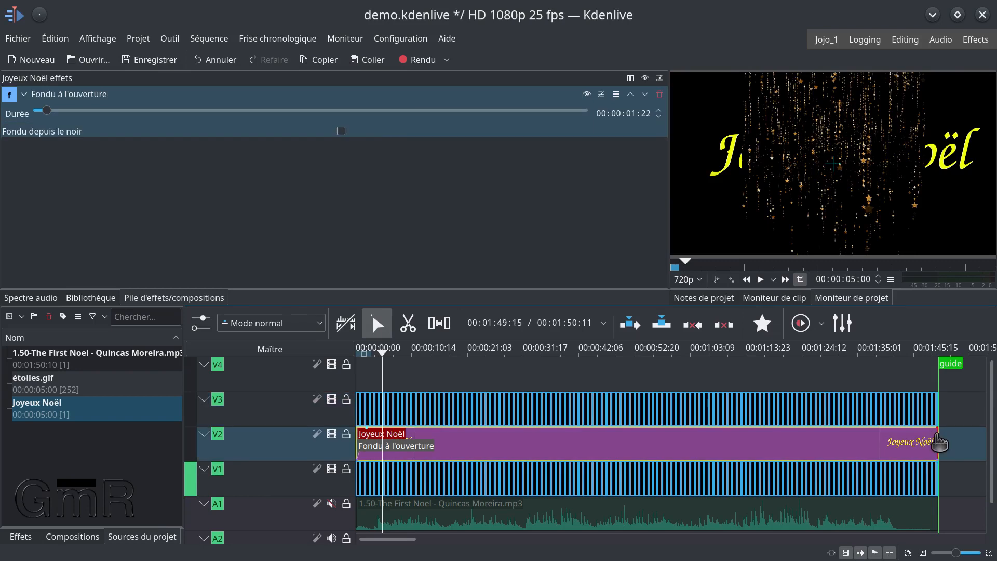
# - Add a fade-out at the end of the Joyeux Noël clip on V2
pyautogui.moveTo(938, 439); pyautogui.dragTo(929, 432)
pyautogui.click(544, 369)
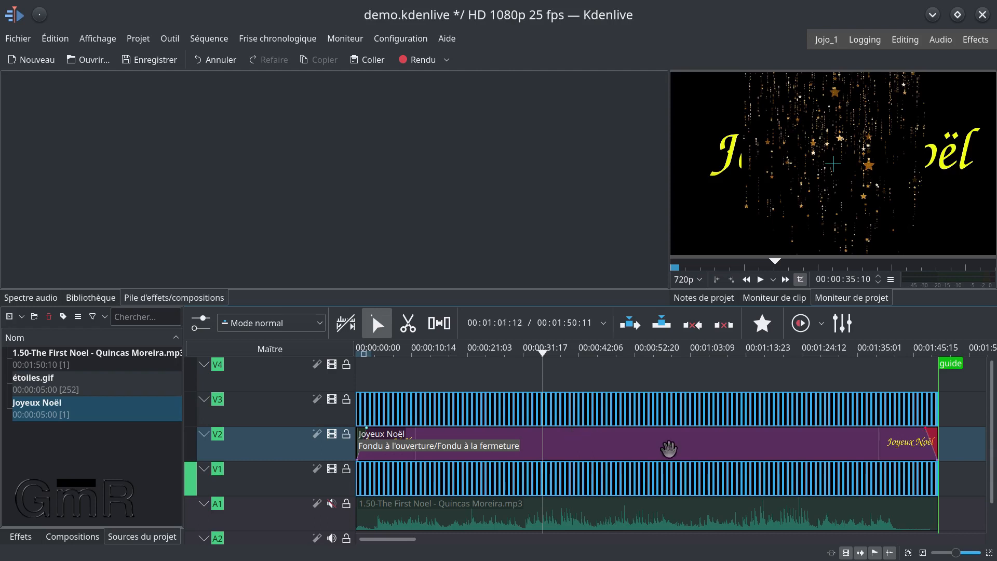
# - Find the Position et zoom effect and apply it to the whole V3 track
pyautogui.click(491, 404)
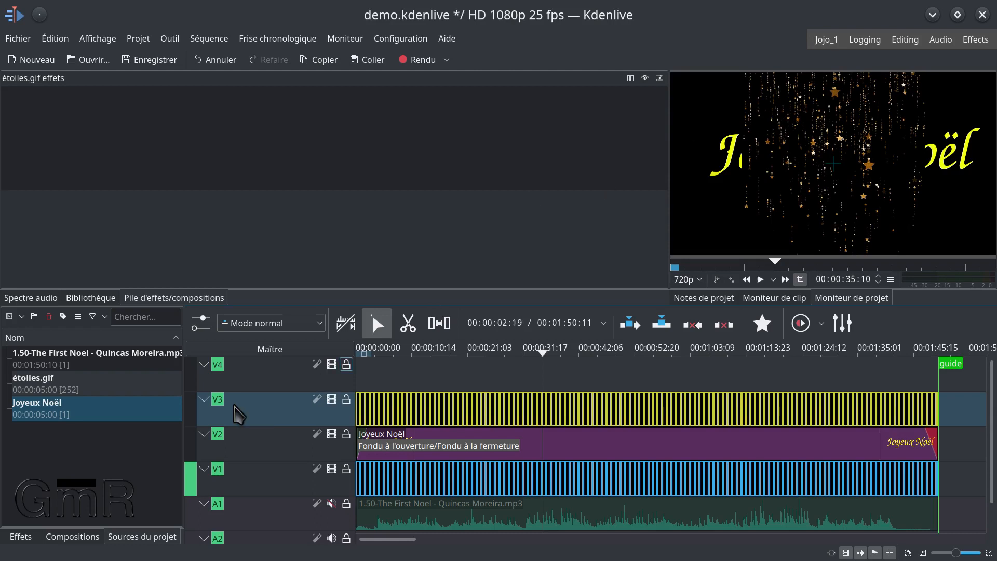
pyautogui.click(319, 410)
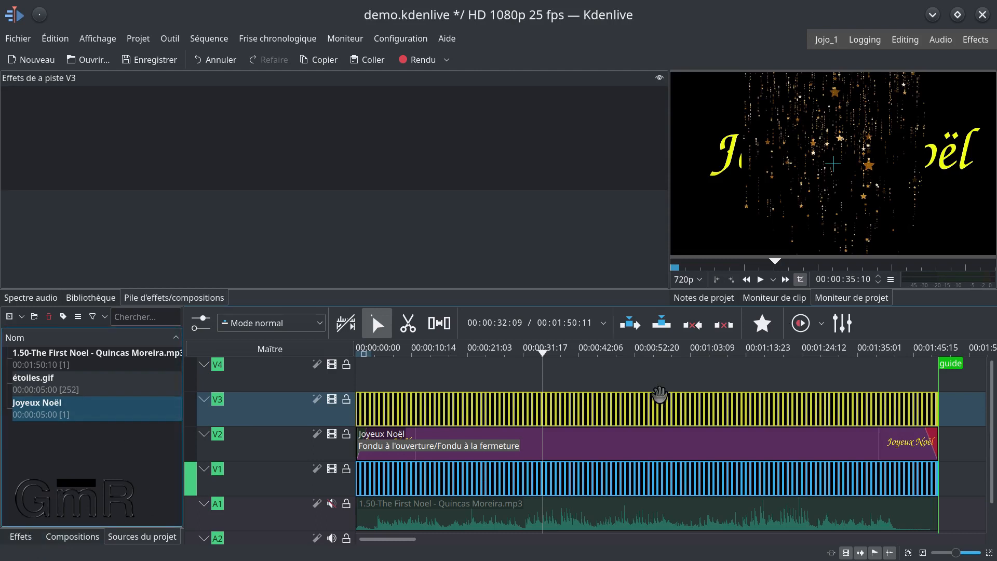
pyautogui.click(762, 323)
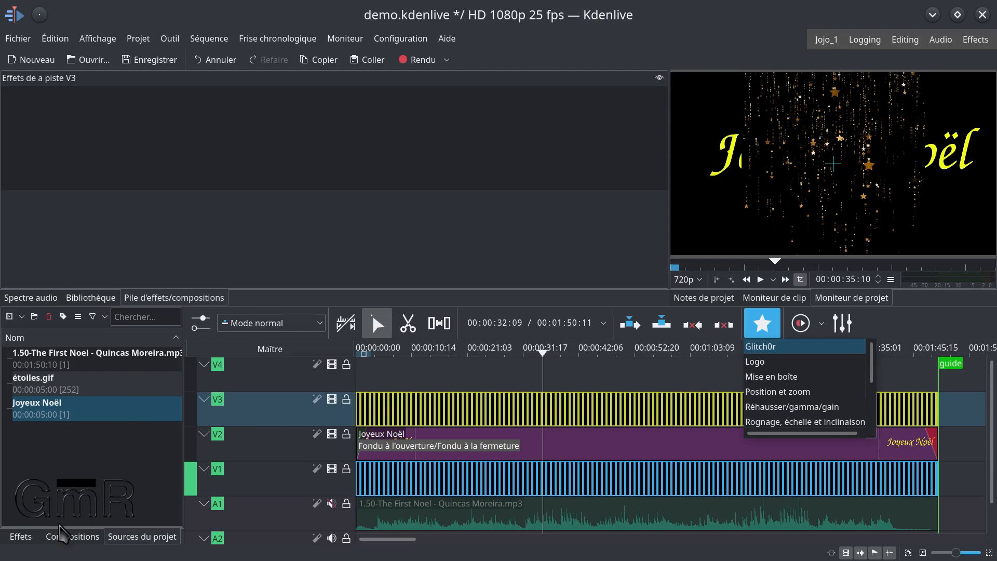
pyautogui.click(24, 539)
pyautogui.click(25, 537)
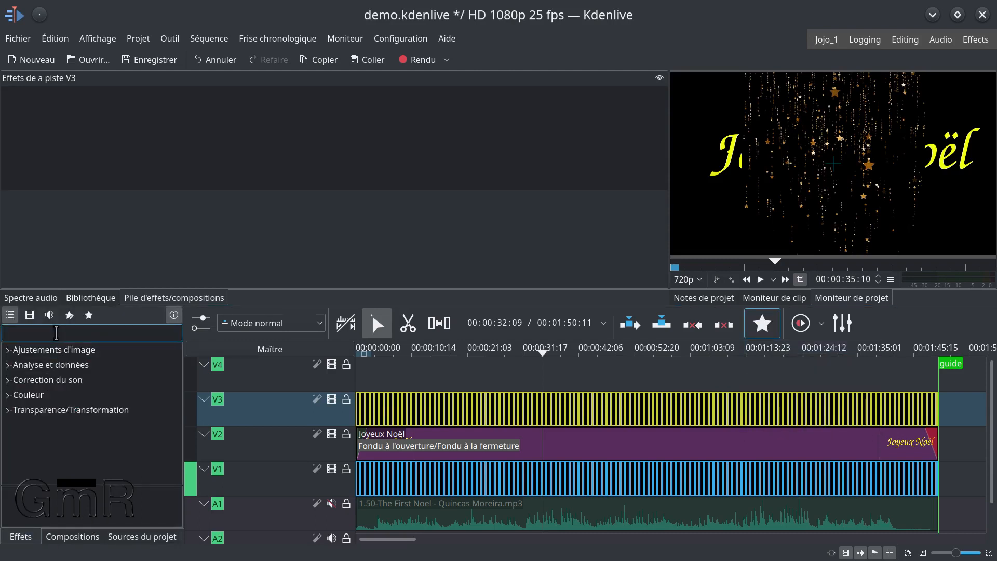
pyautogui.write('posit')
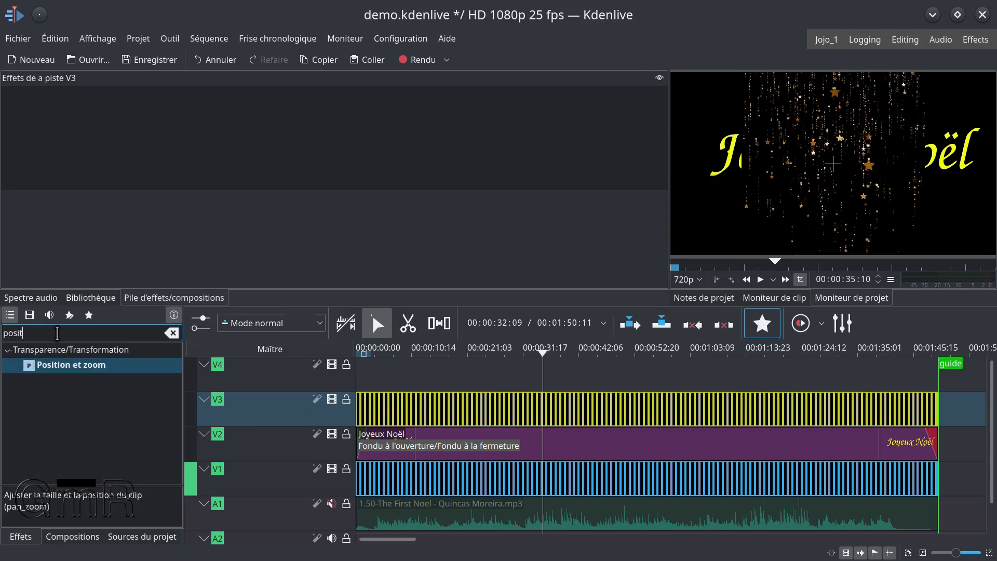
pyautogui.moveTo(44, 368); pyautogui.dragTo(246, 414)
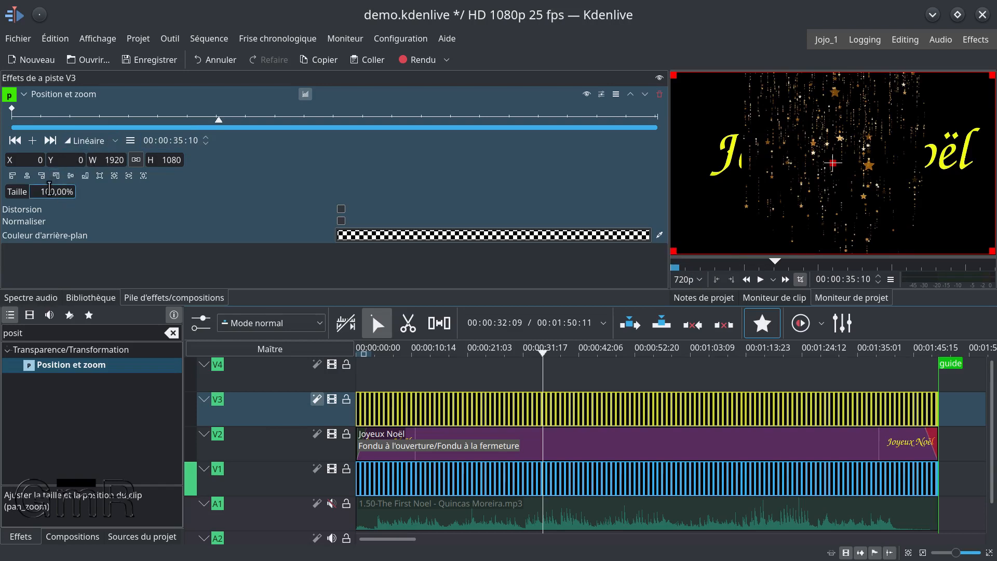
# - Set the size in V3's Position et zoom effect to 170%
pyautogui.scroll(2, 49, 188)
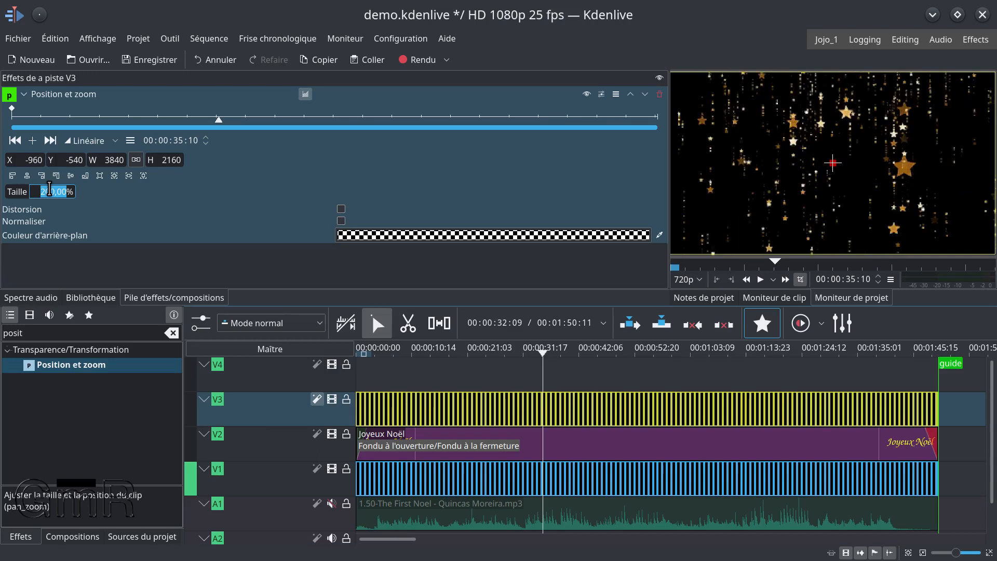
pyautogui.scroll(5, 49, 188)
pyautogui.scroll(15, 51, 191)
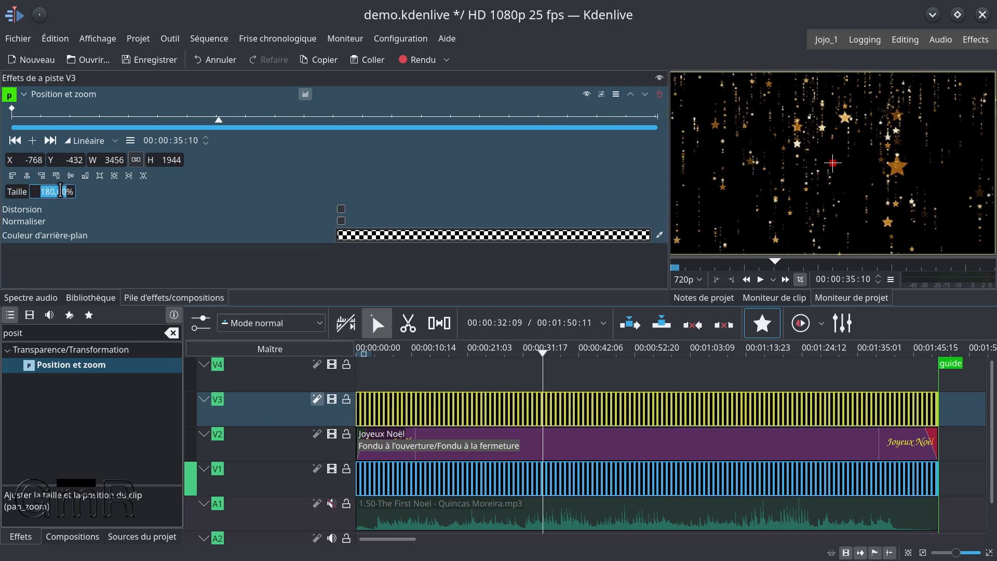
pyautogui.scroll(-5, 61, 190)
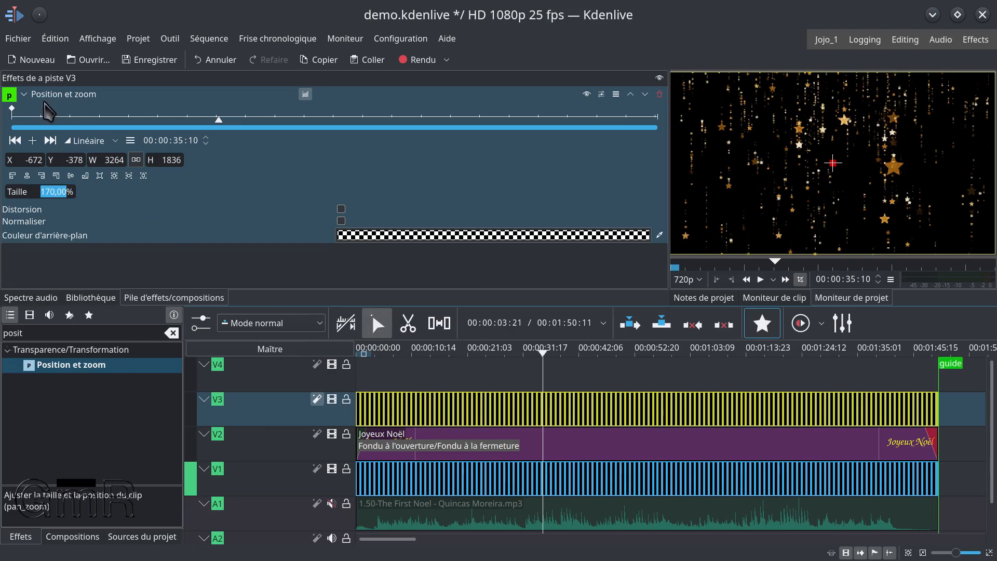
# - Apply the Position et zoom effect to the whole V1 track
pyautogui.rightClick(308, 397)
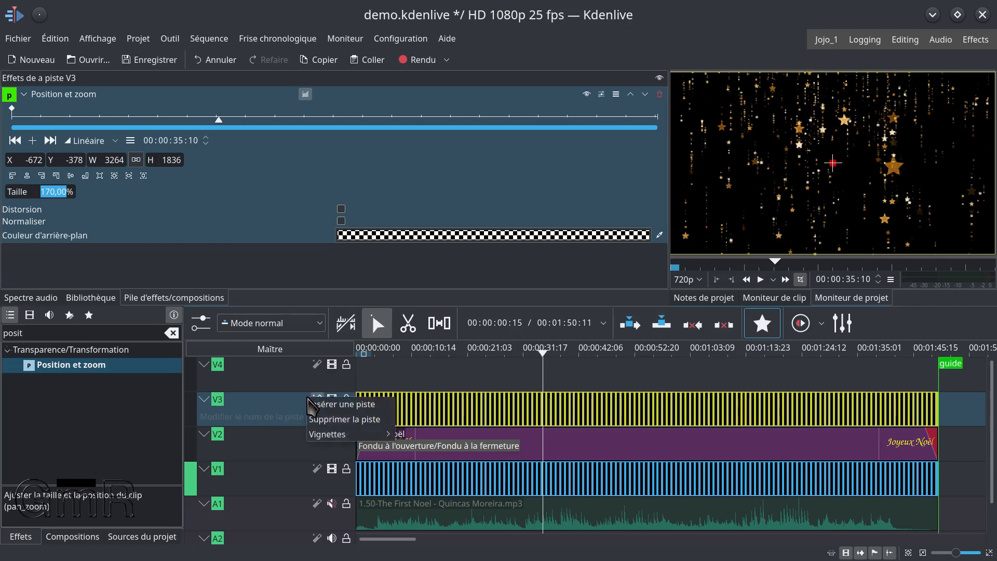
pyautogui.click(295, 473)
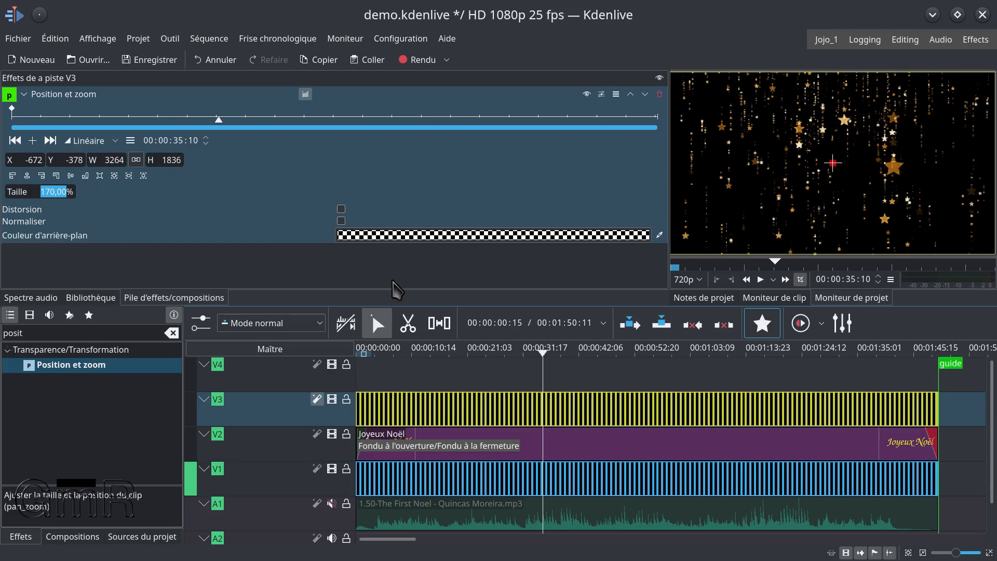
pyautogui.doubleClick(260, 476)
pyautogui.click(260, 475)
pyautogui.moveTo(47, 365); pyautogui.dragTo(260, 476)
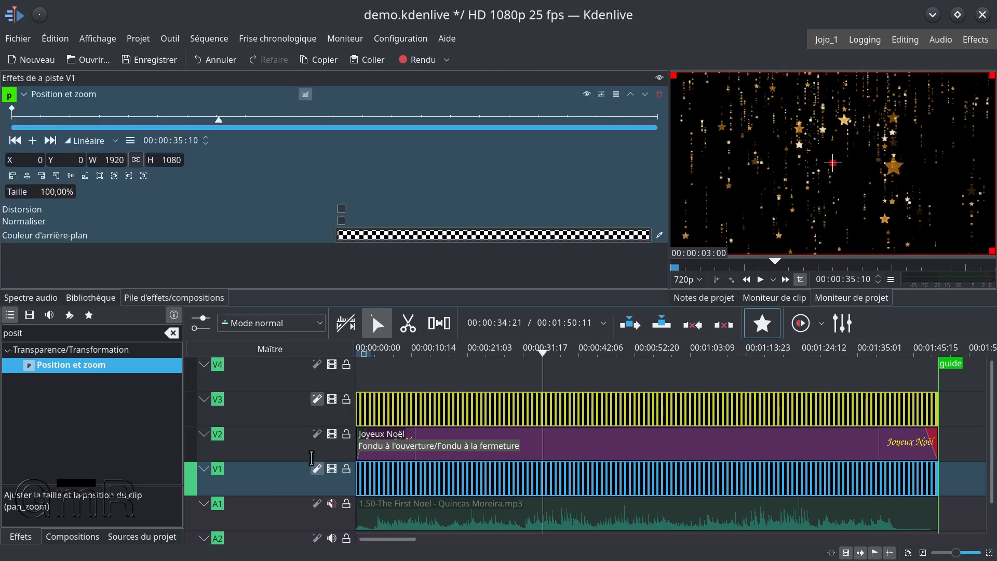
# - Set the size in V1's Position et zoom effect to 170%
pyautogui.click(37, 191)
pyautogui.write('10')
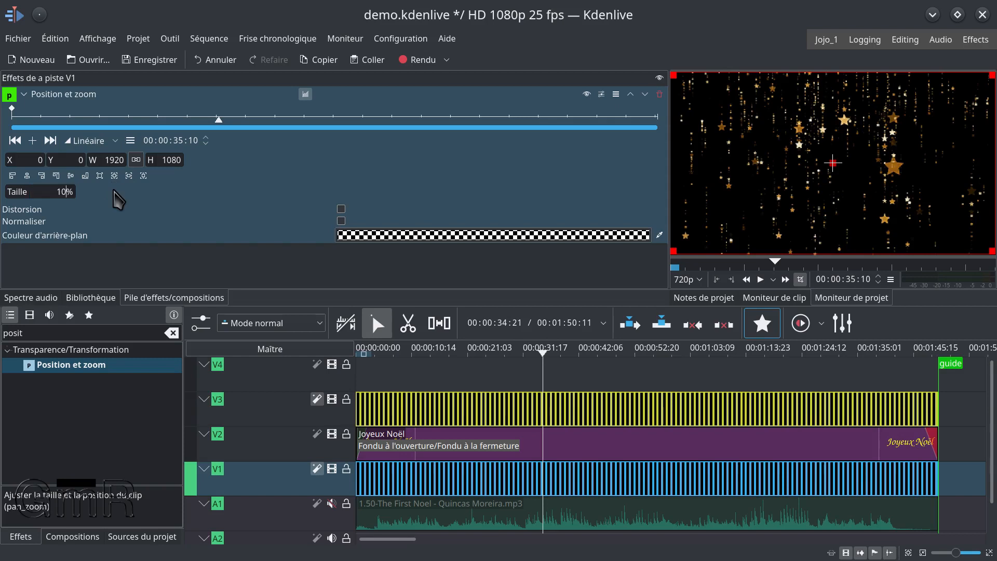
pyautogui.press('BackSpace')
pyautogui.press('Return')
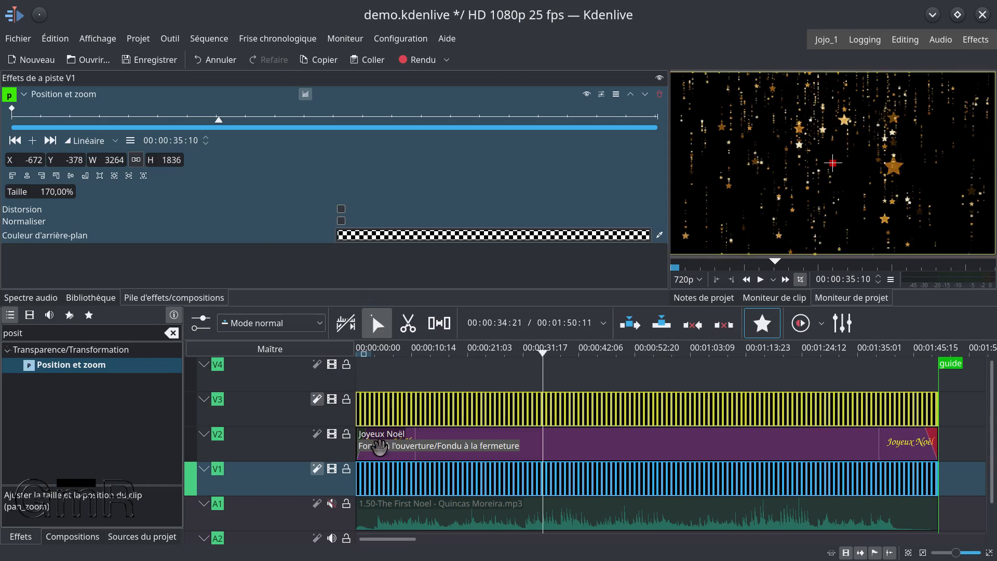
# - Add a Composite composition to the étoiles.gif clips on V3 and stretch it so that it begins at the timeline start
pyautogui.click(332, 399)
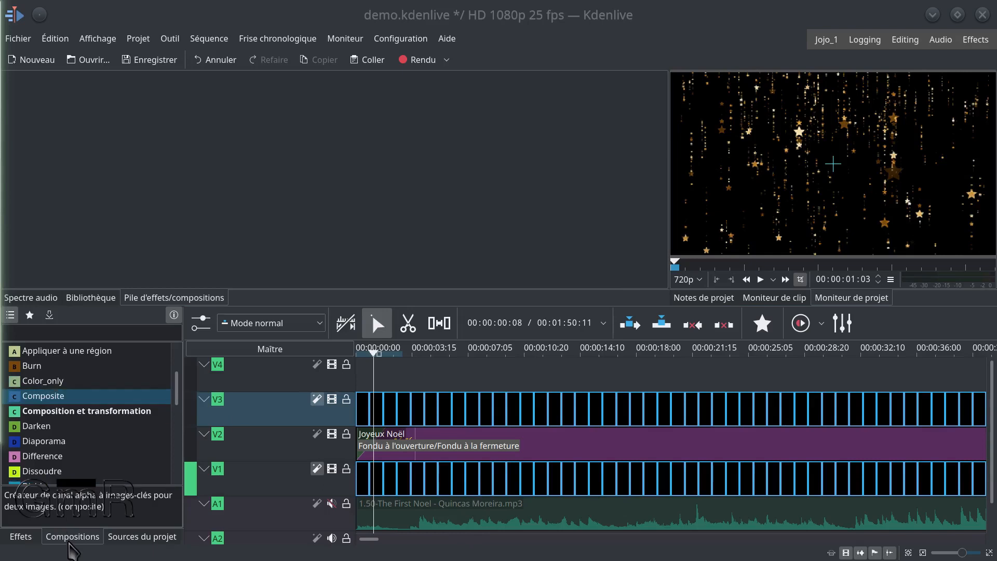
pyautogui.click(26, 397)
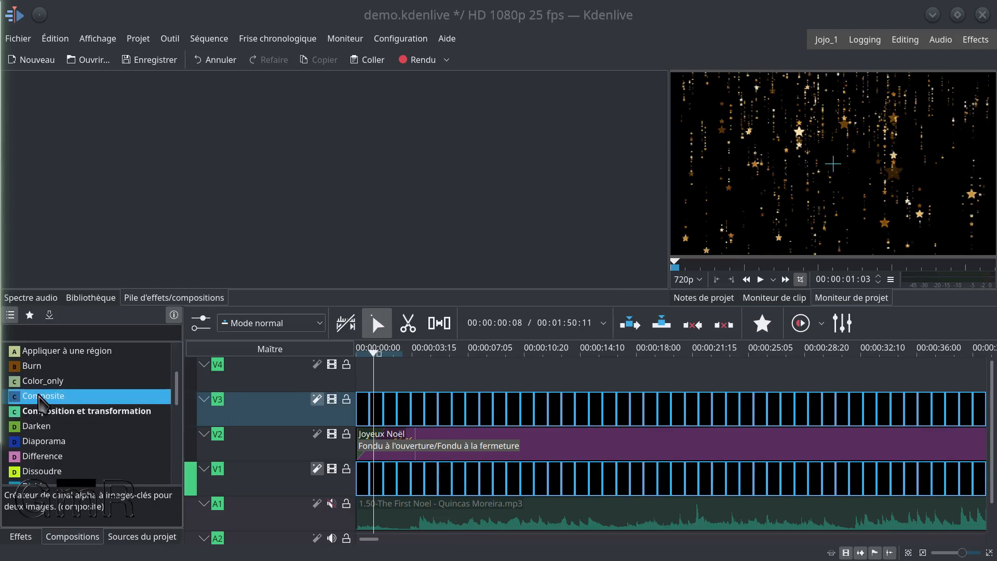
pyautogui.moveTo(40, 397); pyautogui.dragTo(980, 422)
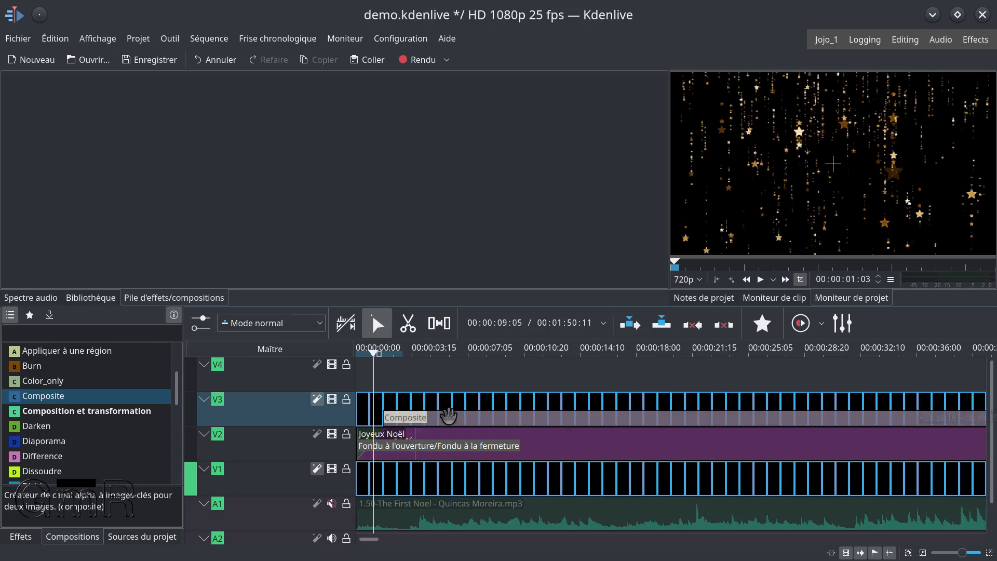
pyautogui.moveTo(354, 422); pyautogui.dragTo(511, 396)
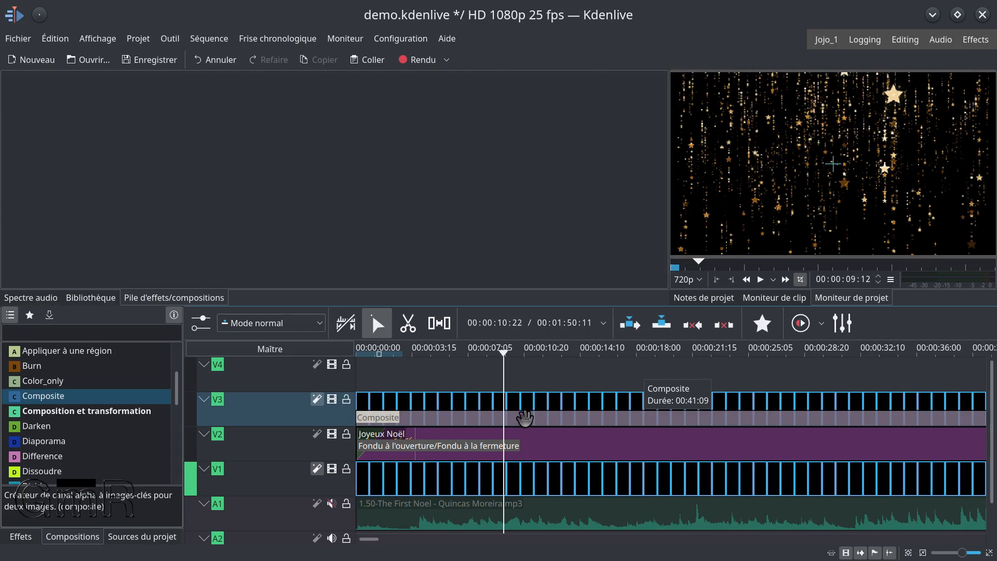
pyautogui.click(525, 417)
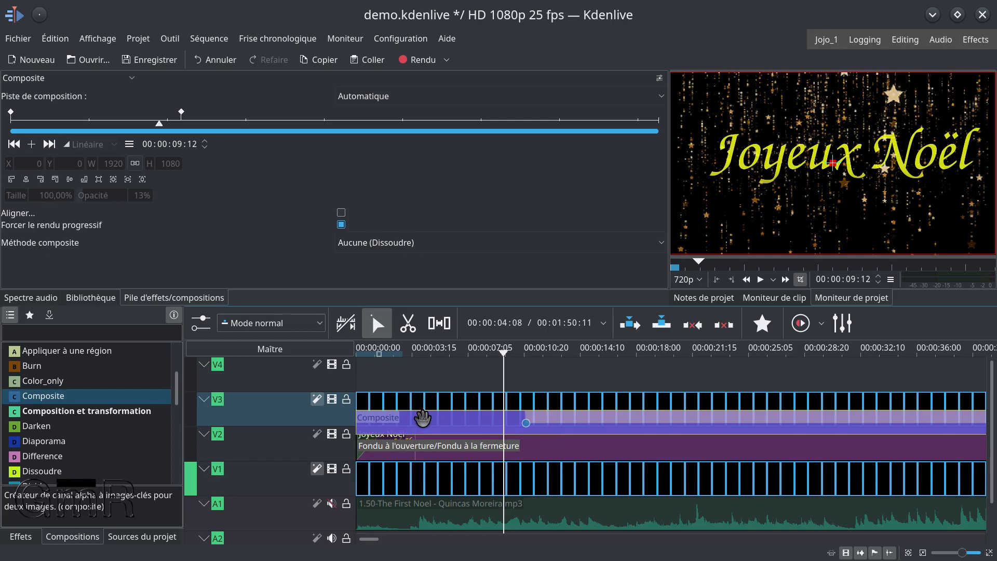
pyautogui.moveTo(529, 429); pyautogui.dragTo(540, 424)
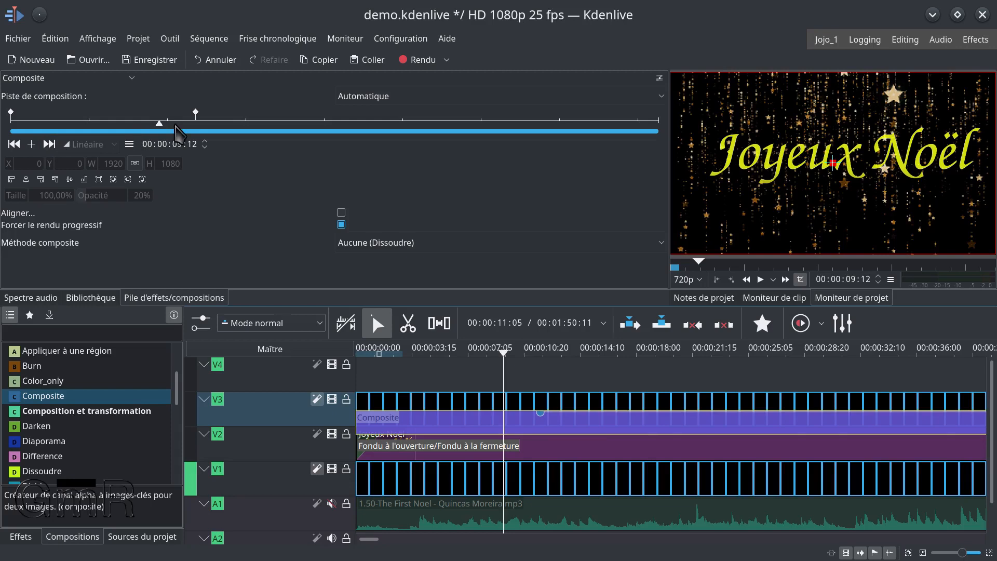
pyautogui.click(49, 144)
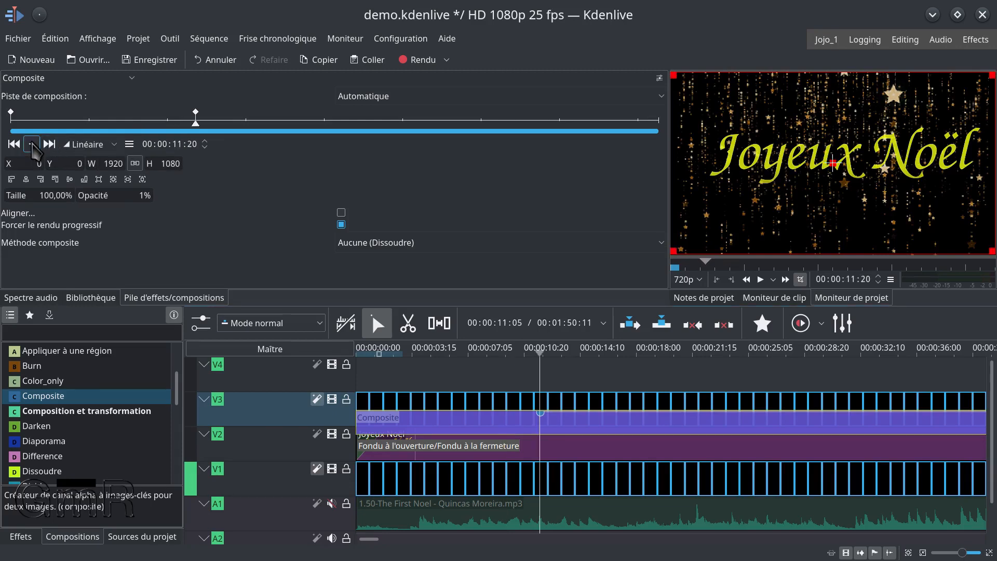
pyautogui.click(32, 144)
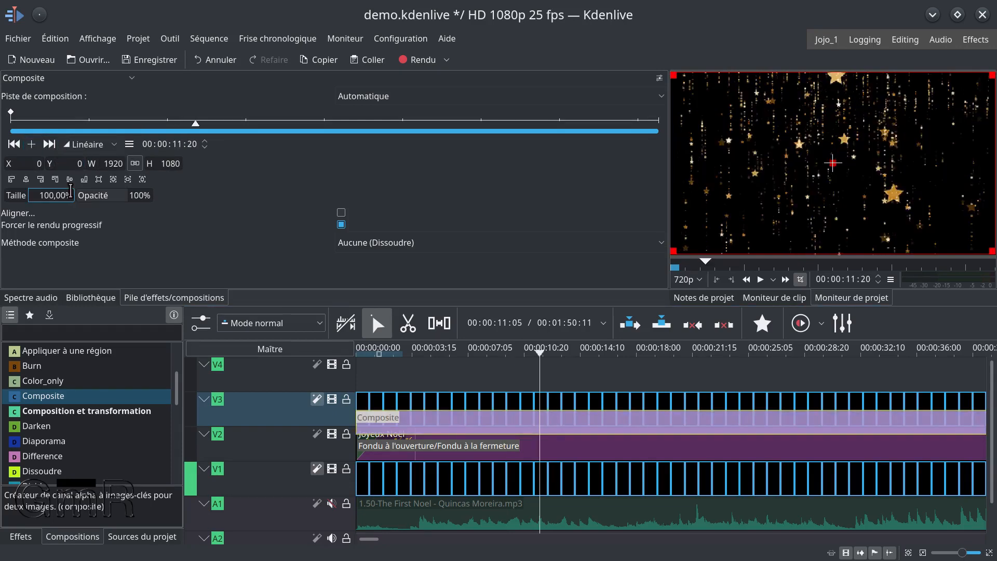
# - Set the opacity of the Composite on V3 to 54% so the title shows through the stars
pyautogui.moveTo(96, 195); pyautogui.dragTo(98, 197)
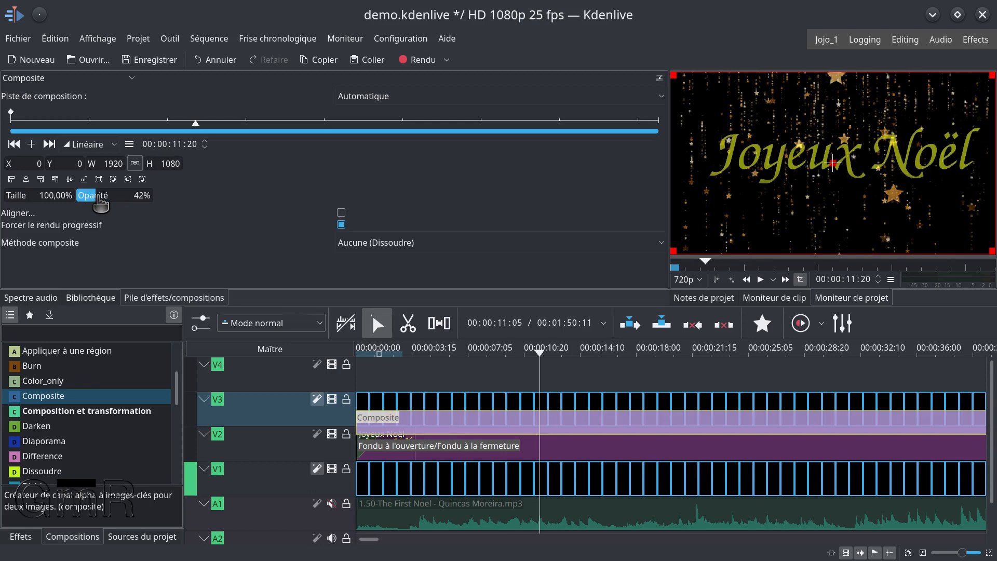
pyautogui.moveTo(101, 204); pyautogui.dragTo(114, 208)
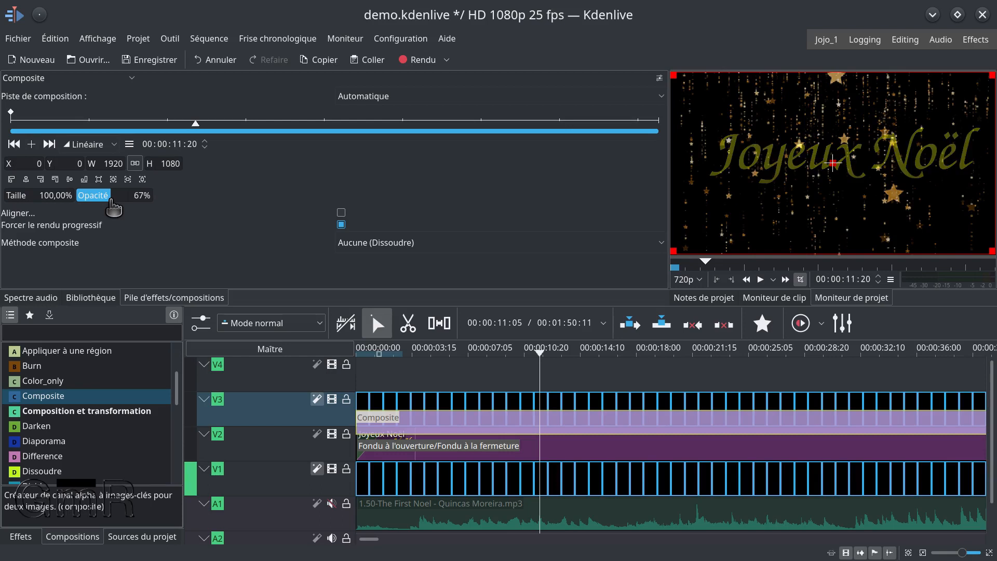
pyautogui.moveTo(112, 207); pyautogui.dragTo(105, 207)
pyautogui.moveTo(104, 207); pyautogui.dragTo(100, 207)
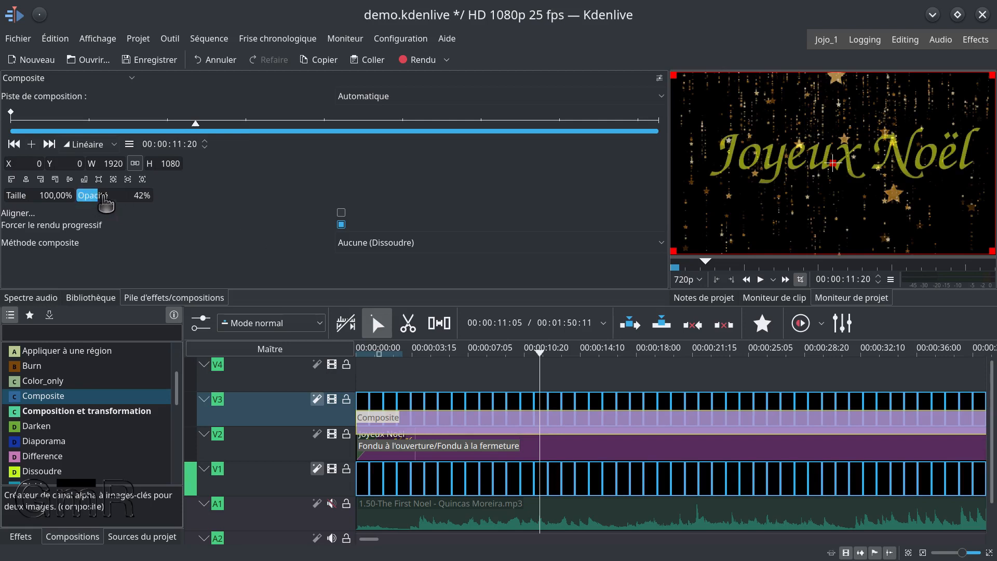
pyautogui.moveTo(105, 199); pyautogui.dragTo(113, 199)
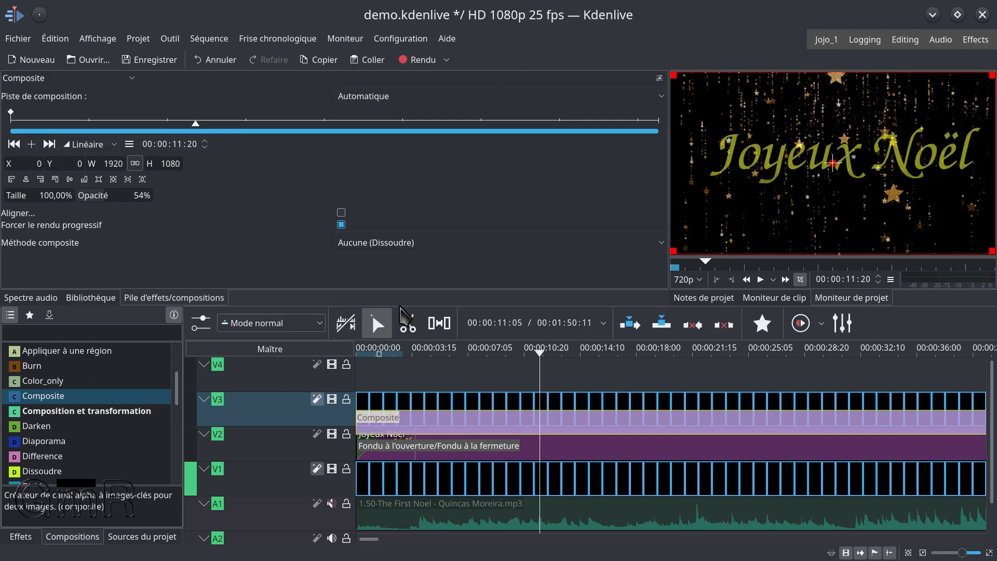
# - Play the project from about 00:00:13 and unmute the music on track A1
pyautogui.click(567, 383)
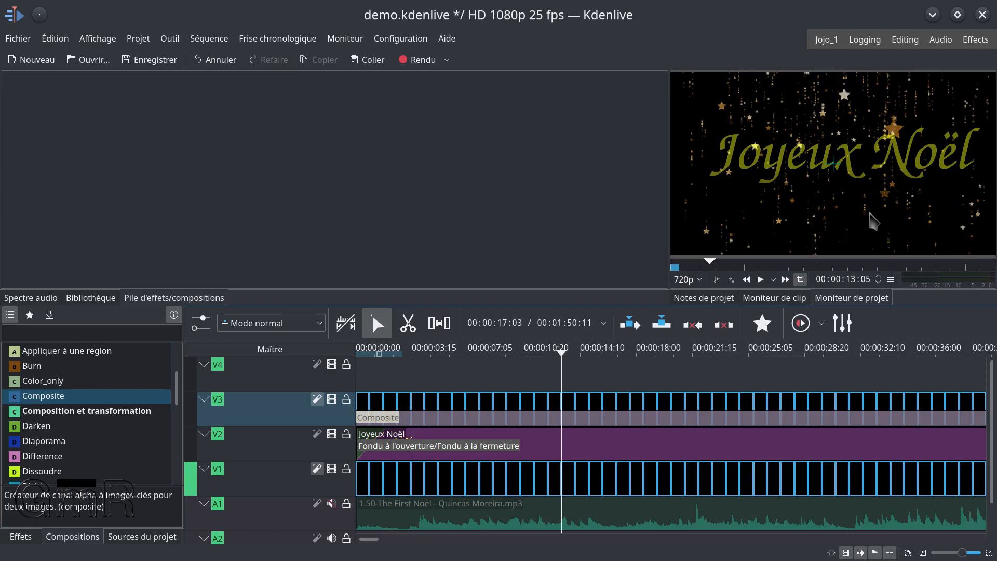
pyautogui.click(786, 279)
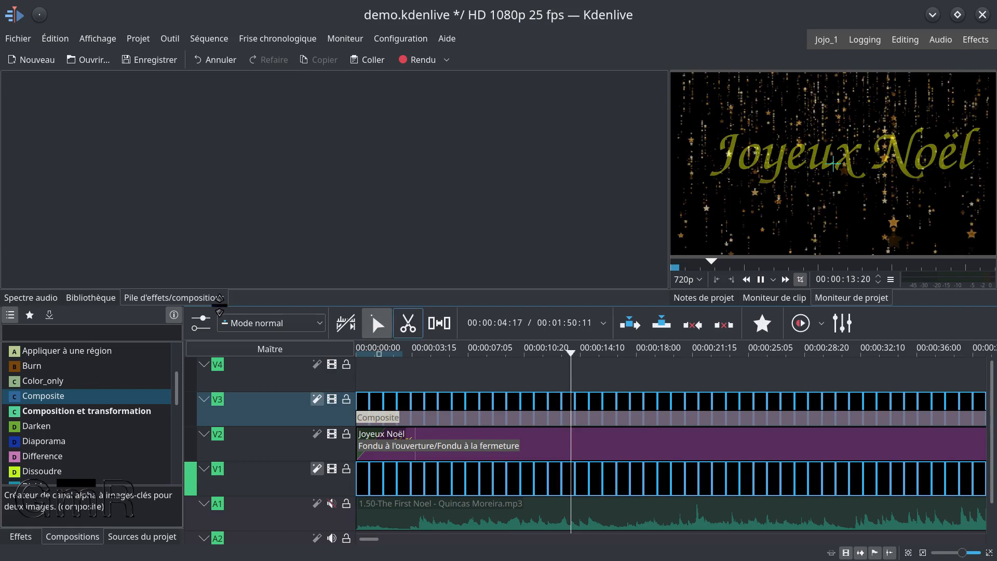
pyautogui.click(331, 505)
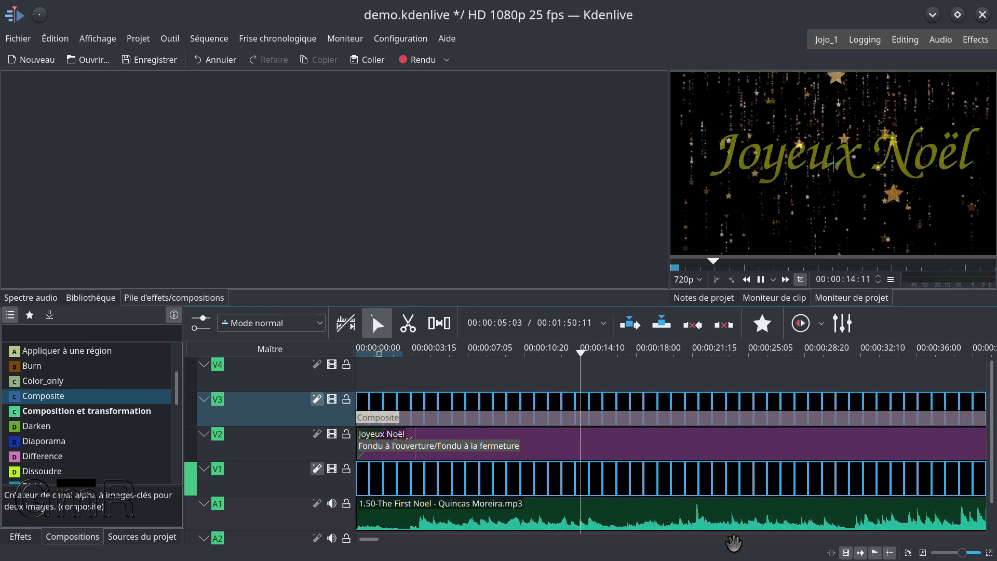